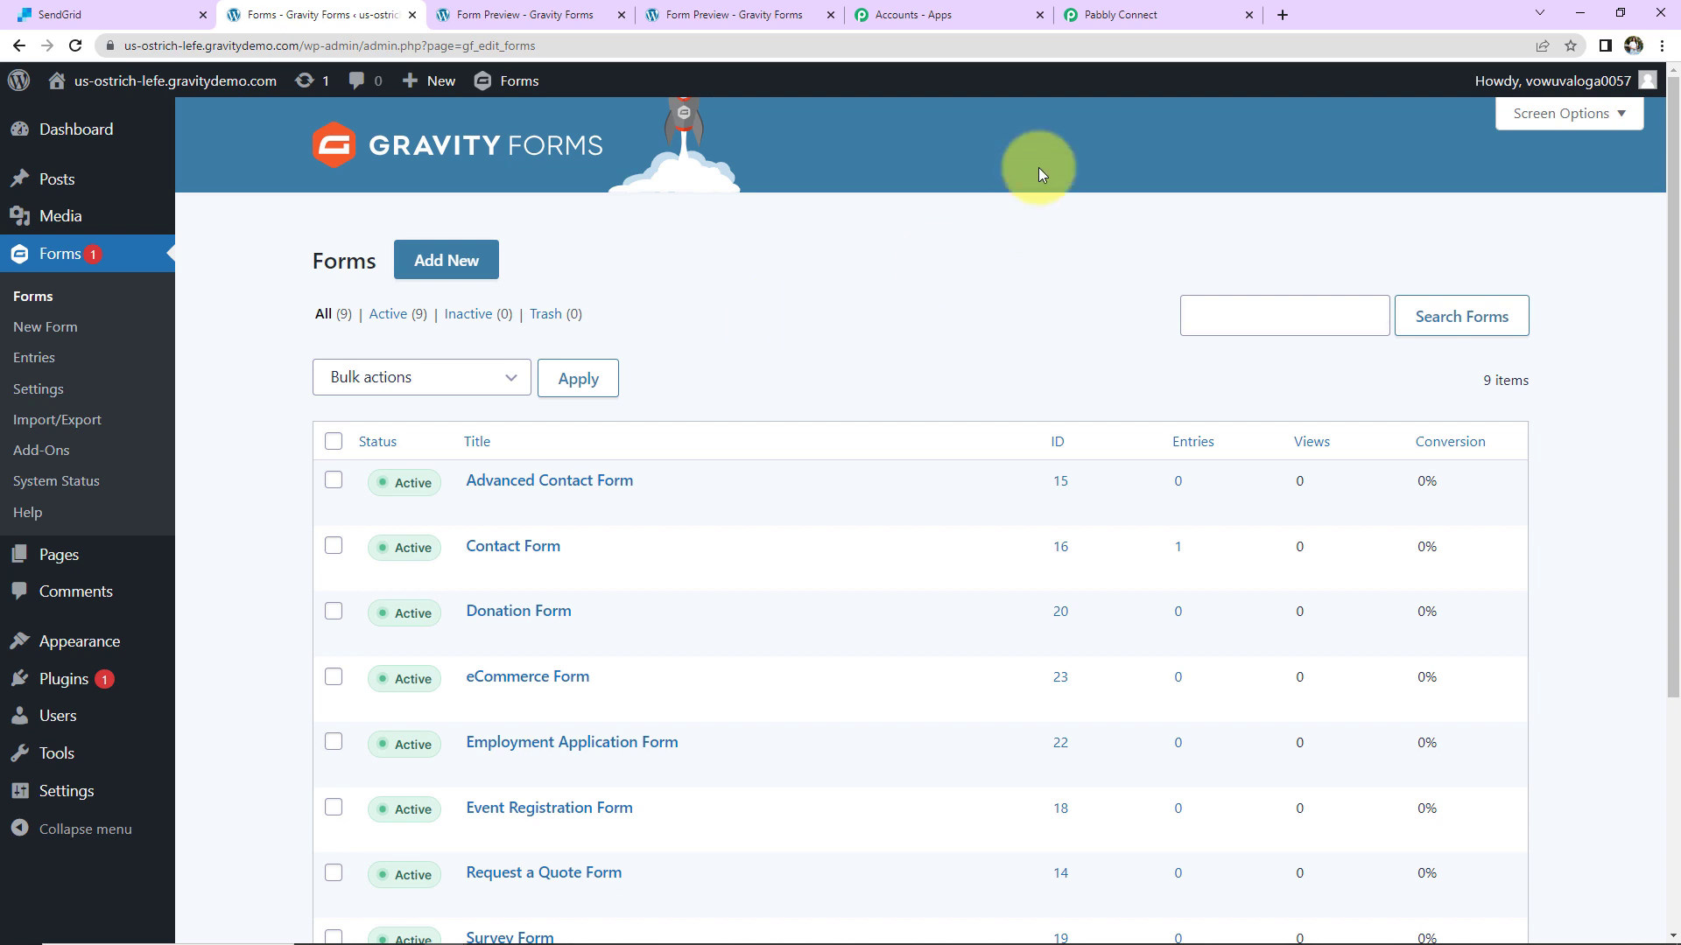
Step: Bring up the existing 'Send Email via SendGrid from Webhook Response' workflow in Pabbly Connect
click(1110, 14)
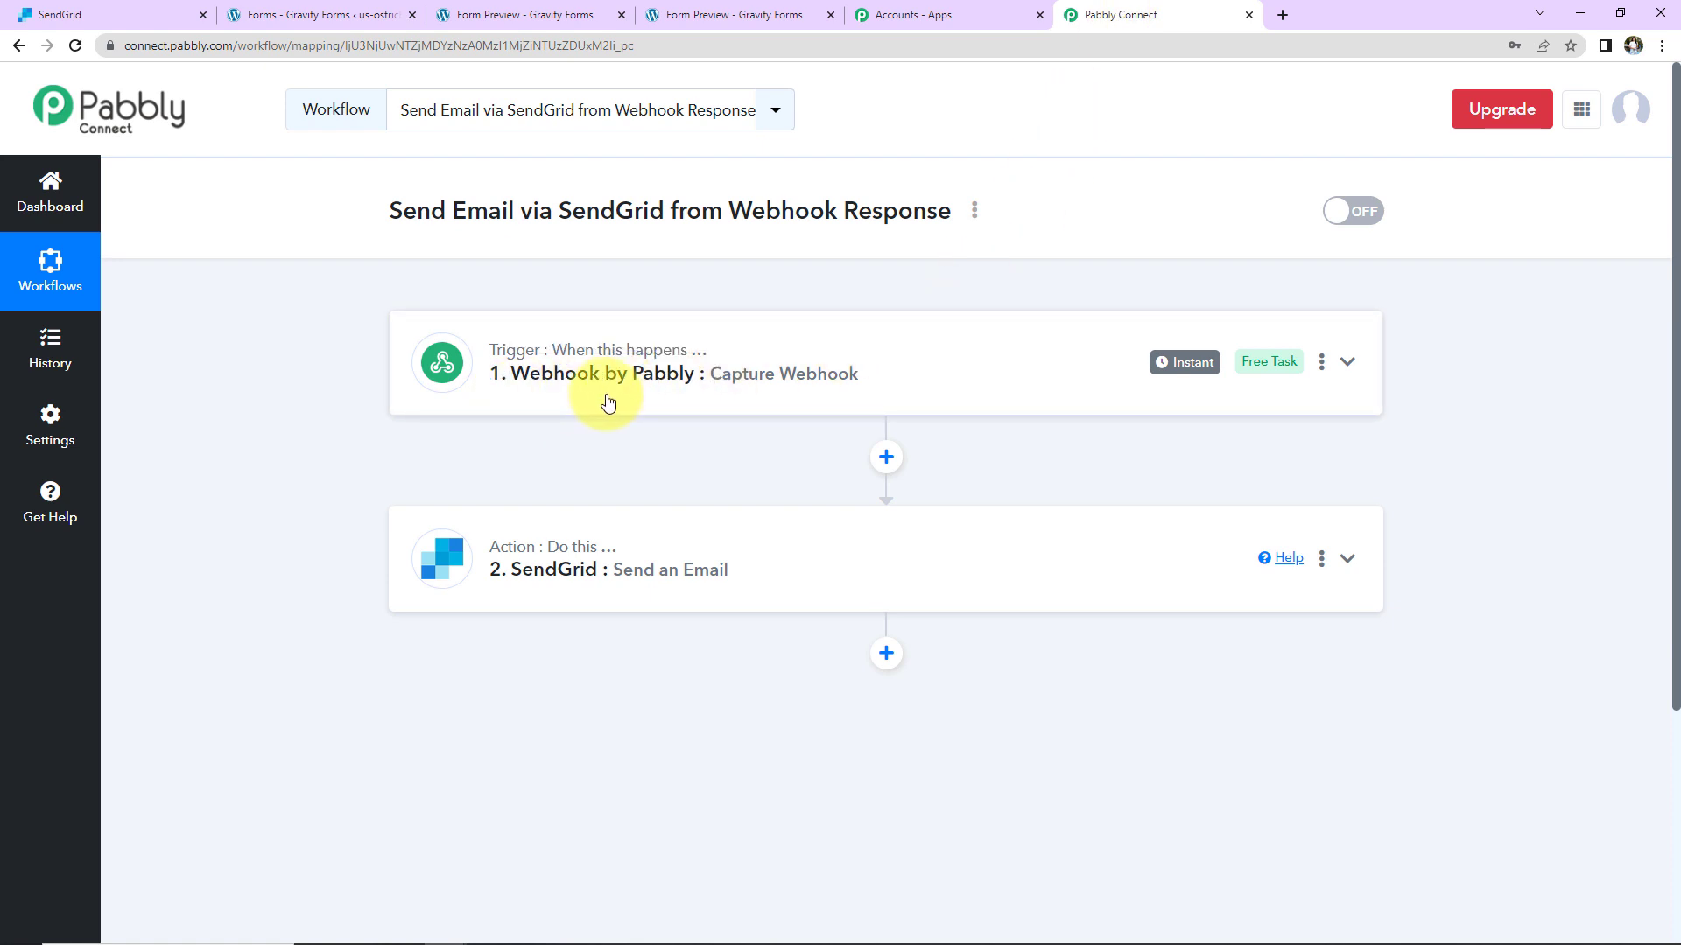
Step: Inspect the Webhook trigger card, then start creating a new workflow from the dashboard
click(609, 403)
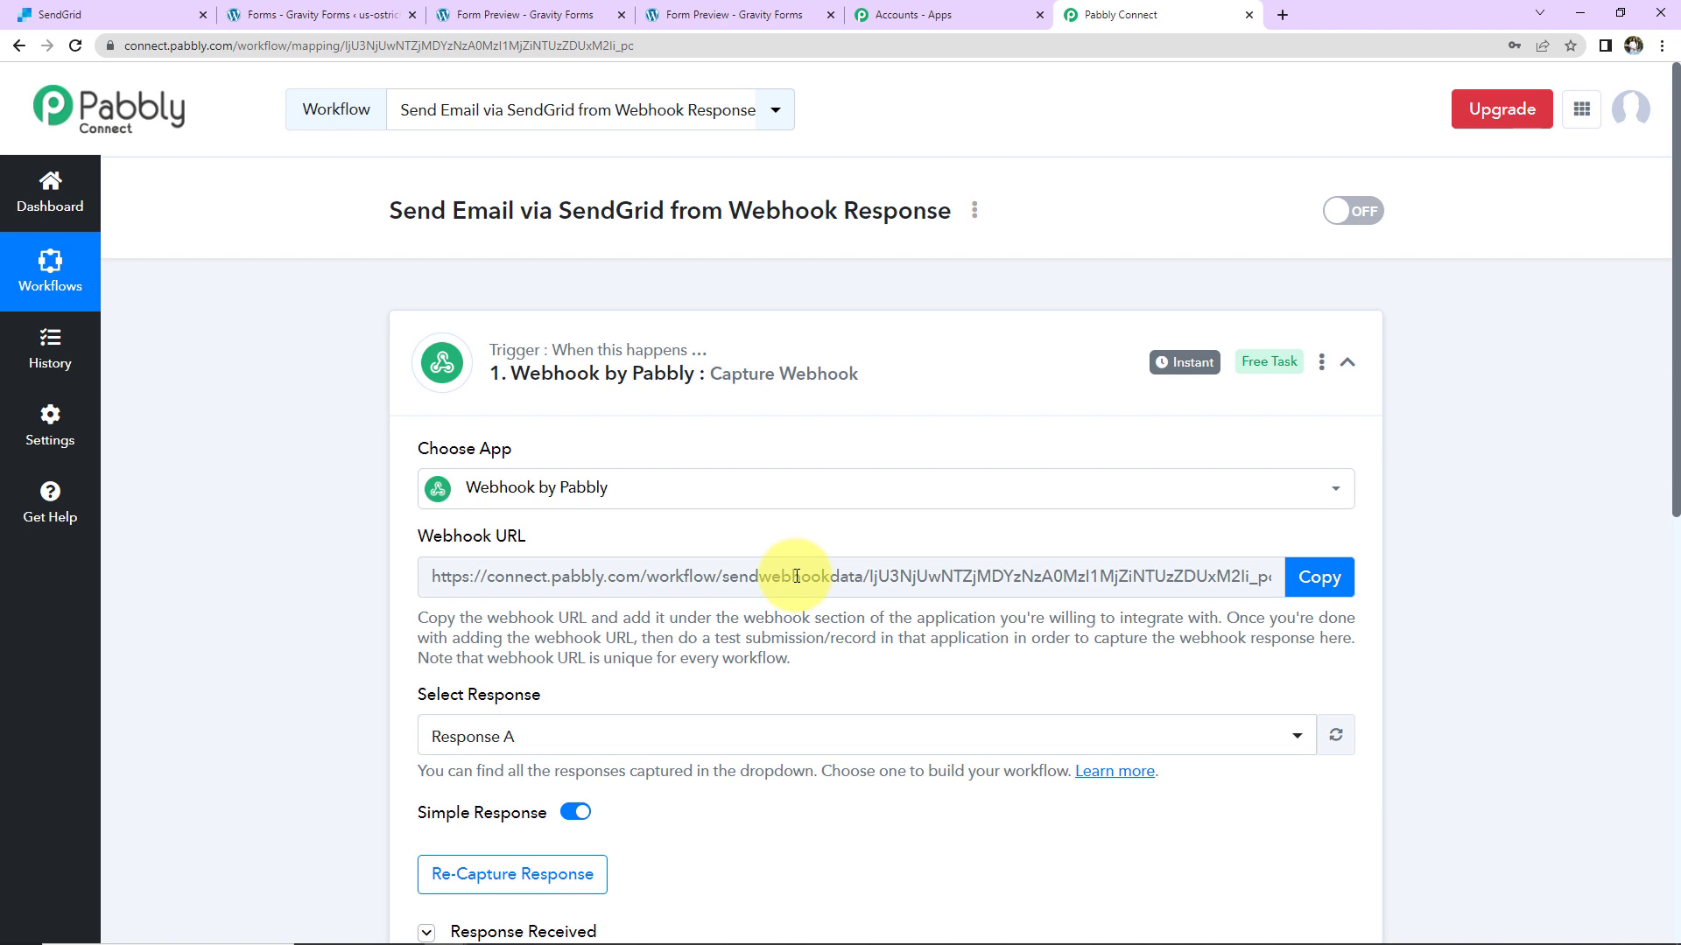
click(1347, 362)
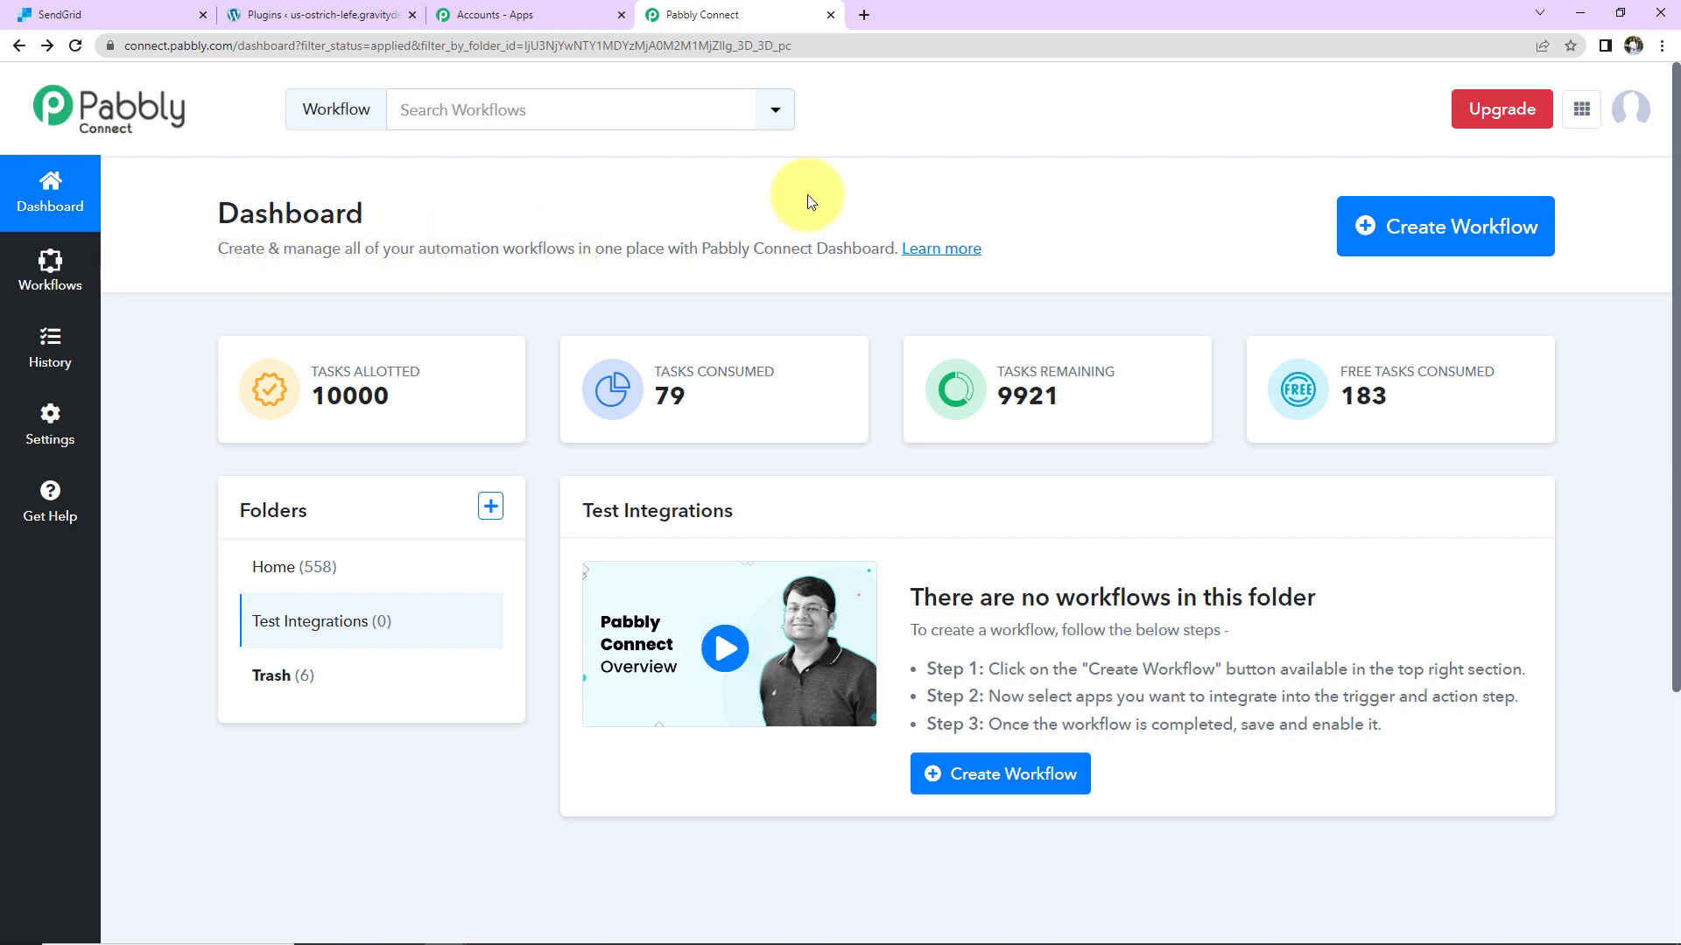
click(1402, 254)
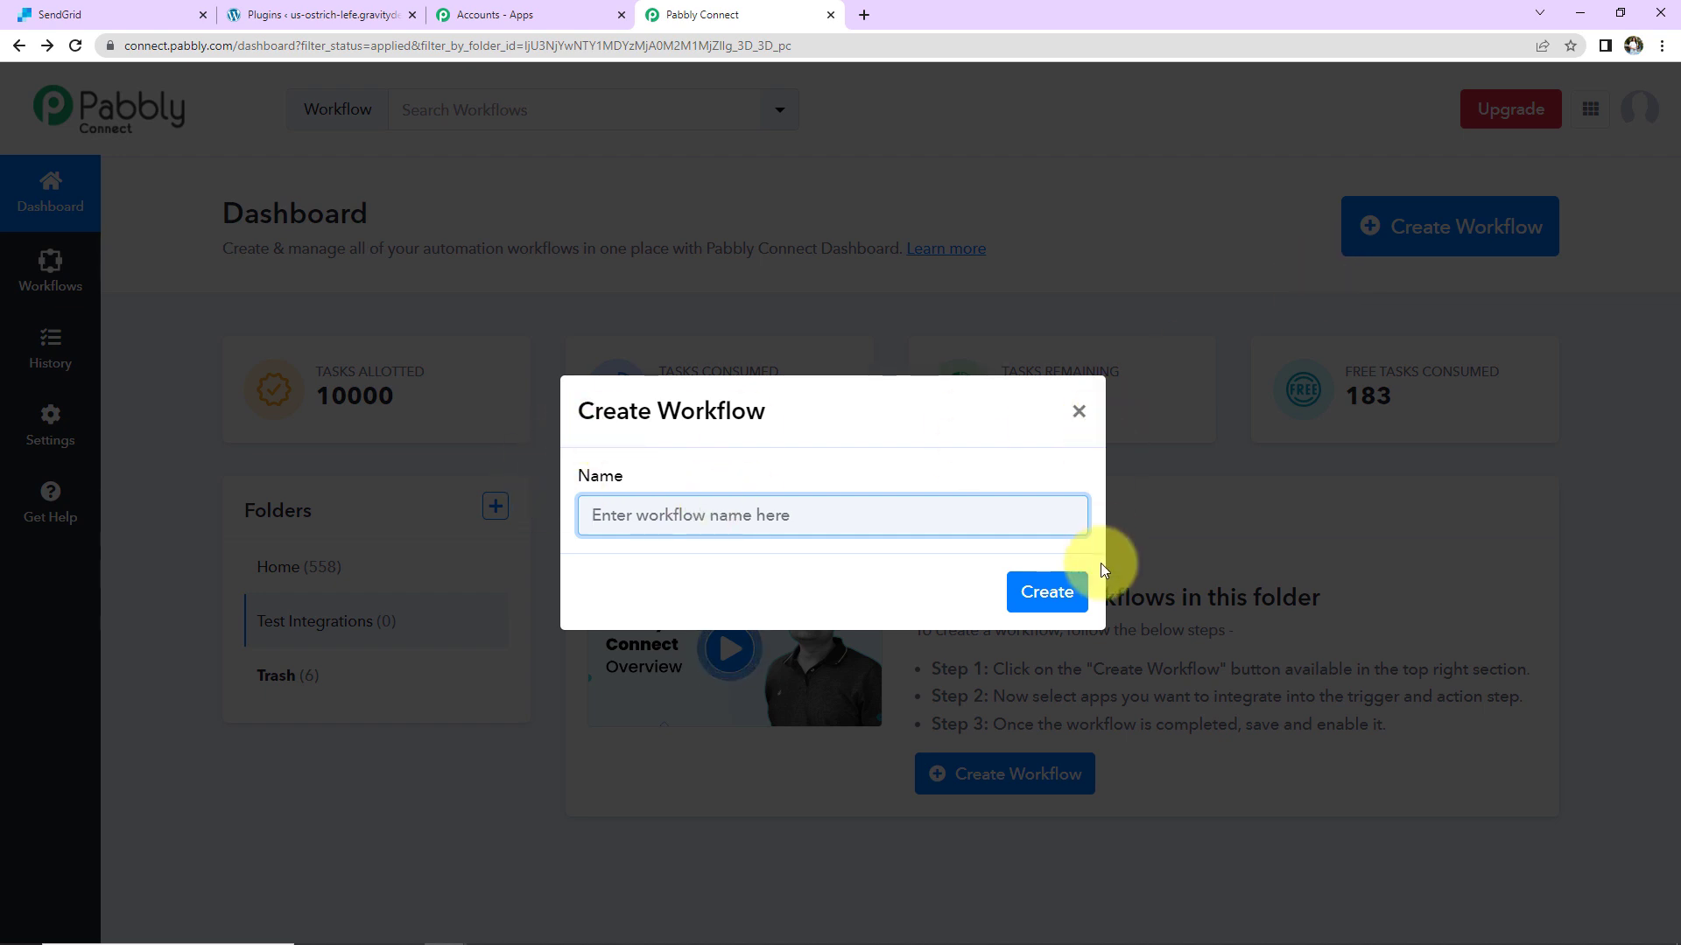
Step: Name the new workflow 'Send Email via SendGrid from Webhook Response' and create it
text(Send Email via SendGrid from Webhook Response)
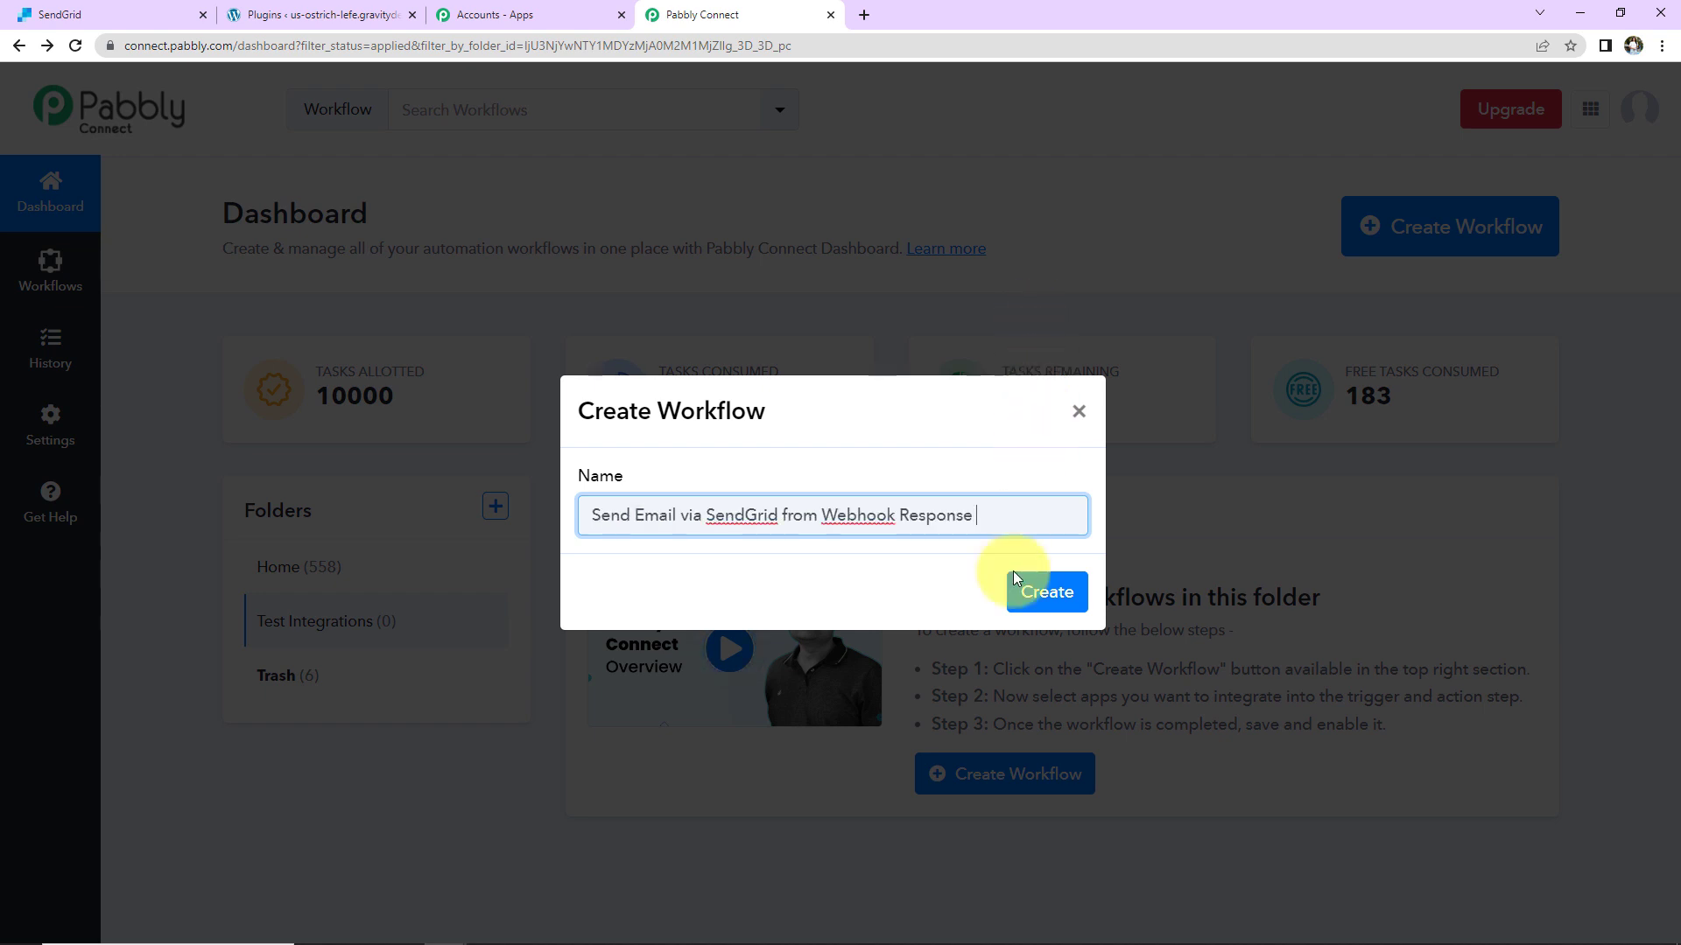
click(1039, 589)
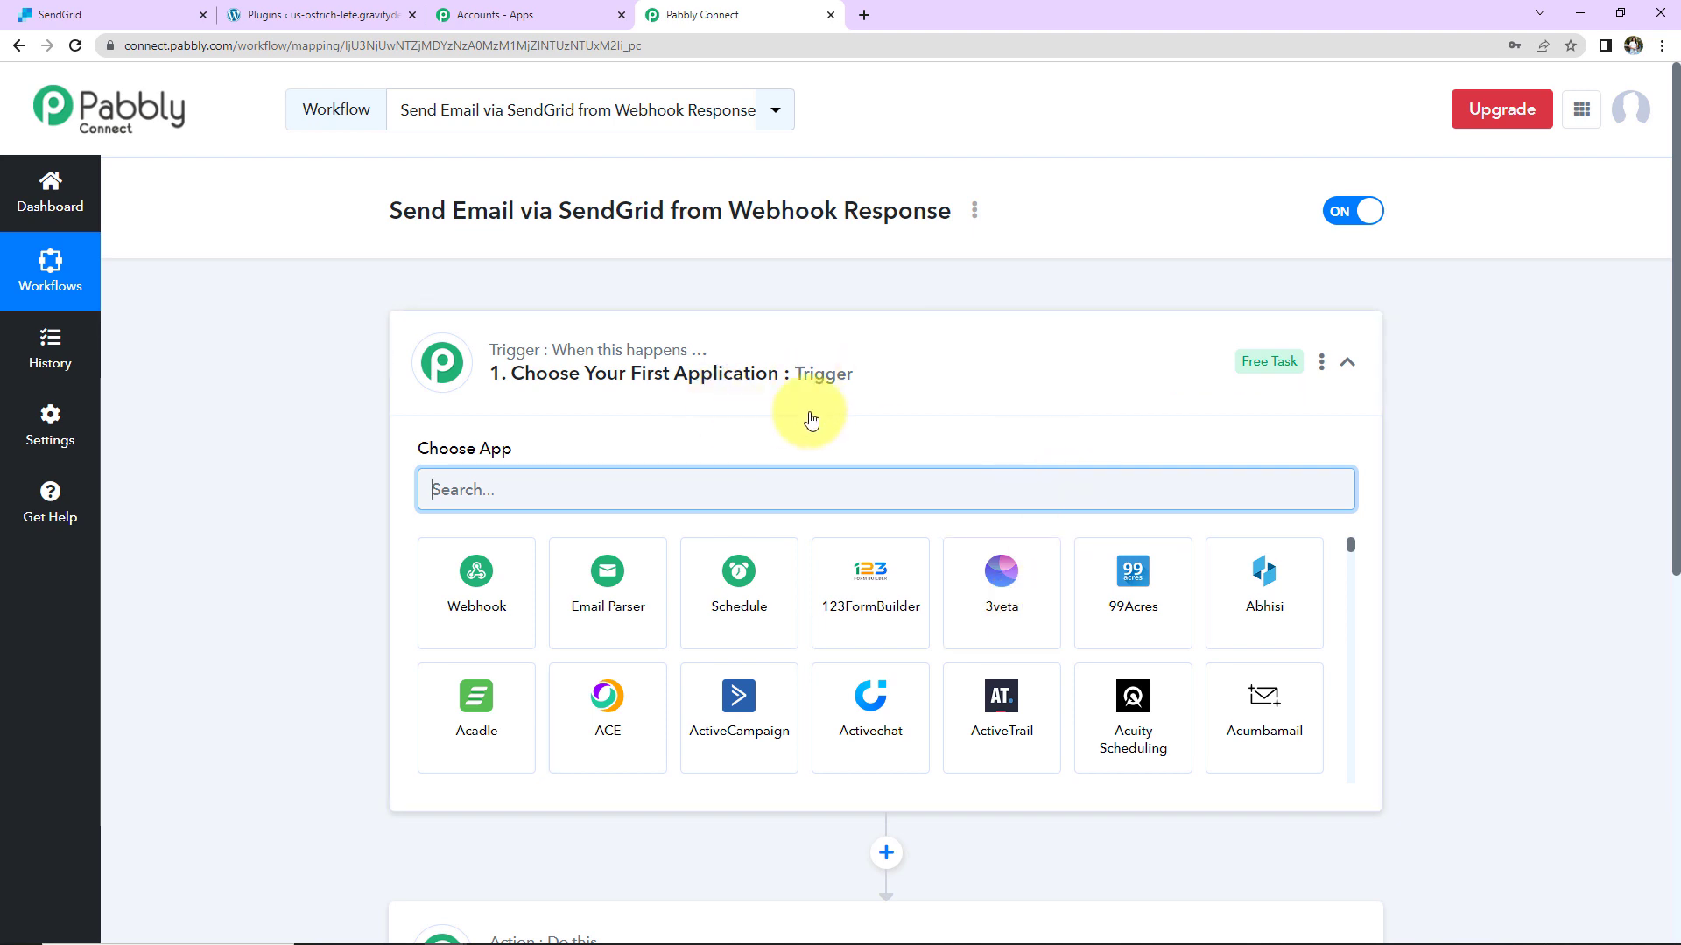
Step: Set the trigger app to Webhook by Pabbly and copy its webhook URL
scroll(872, 741, down, 2)
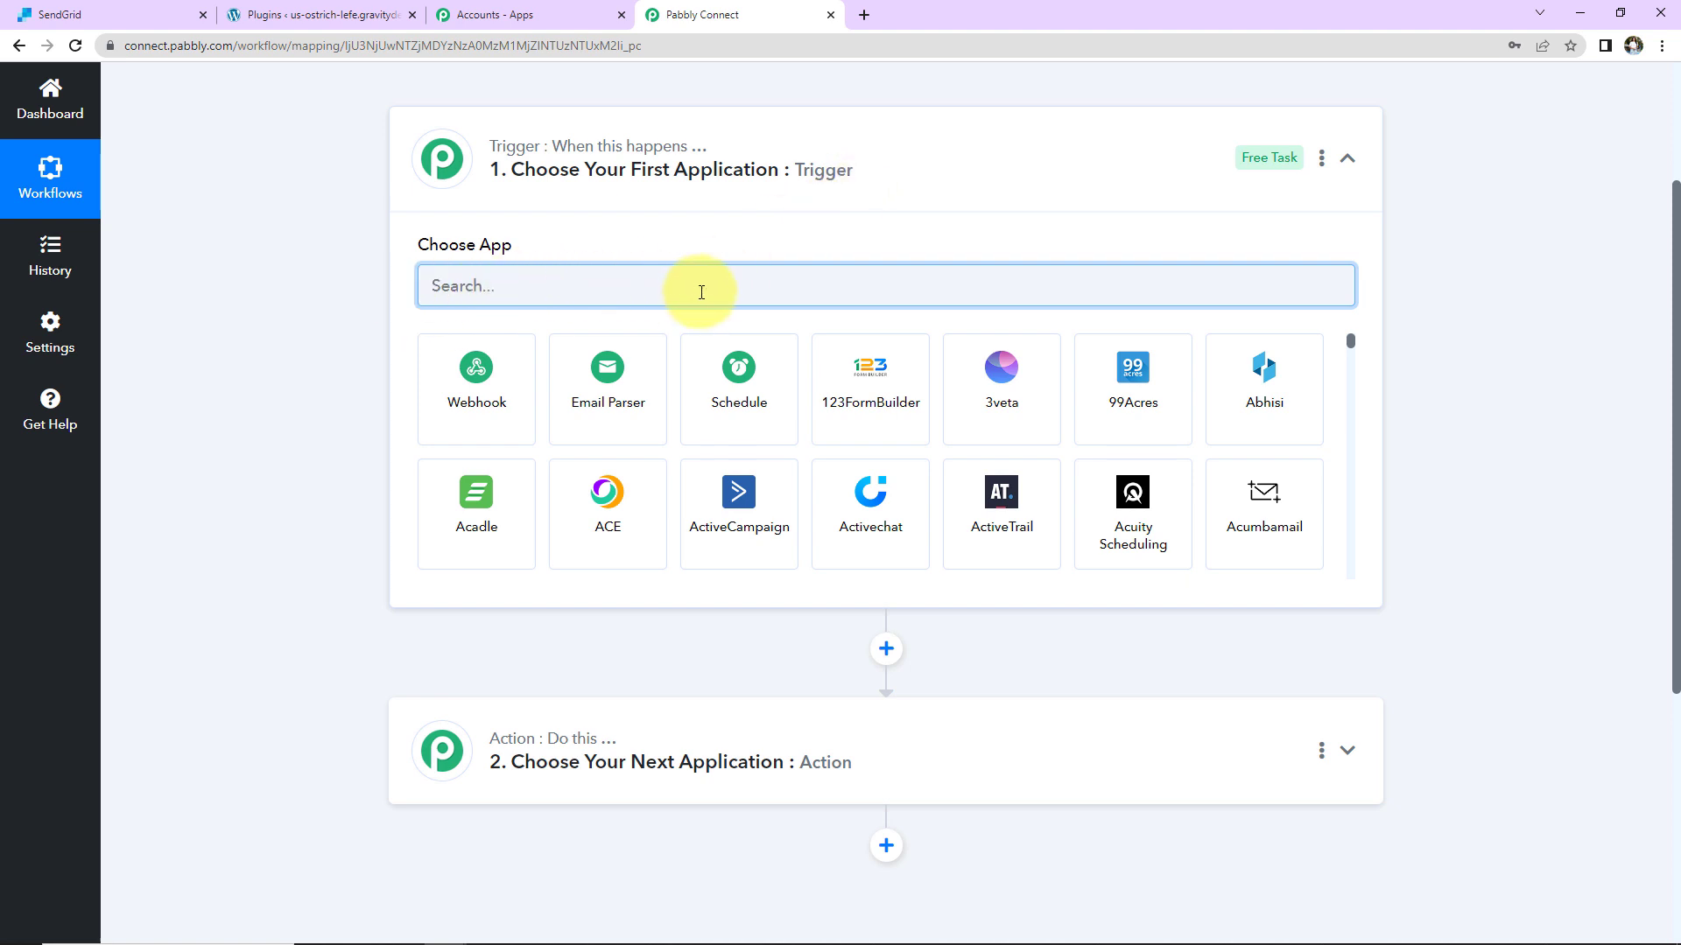
mouse_move(610, 750)
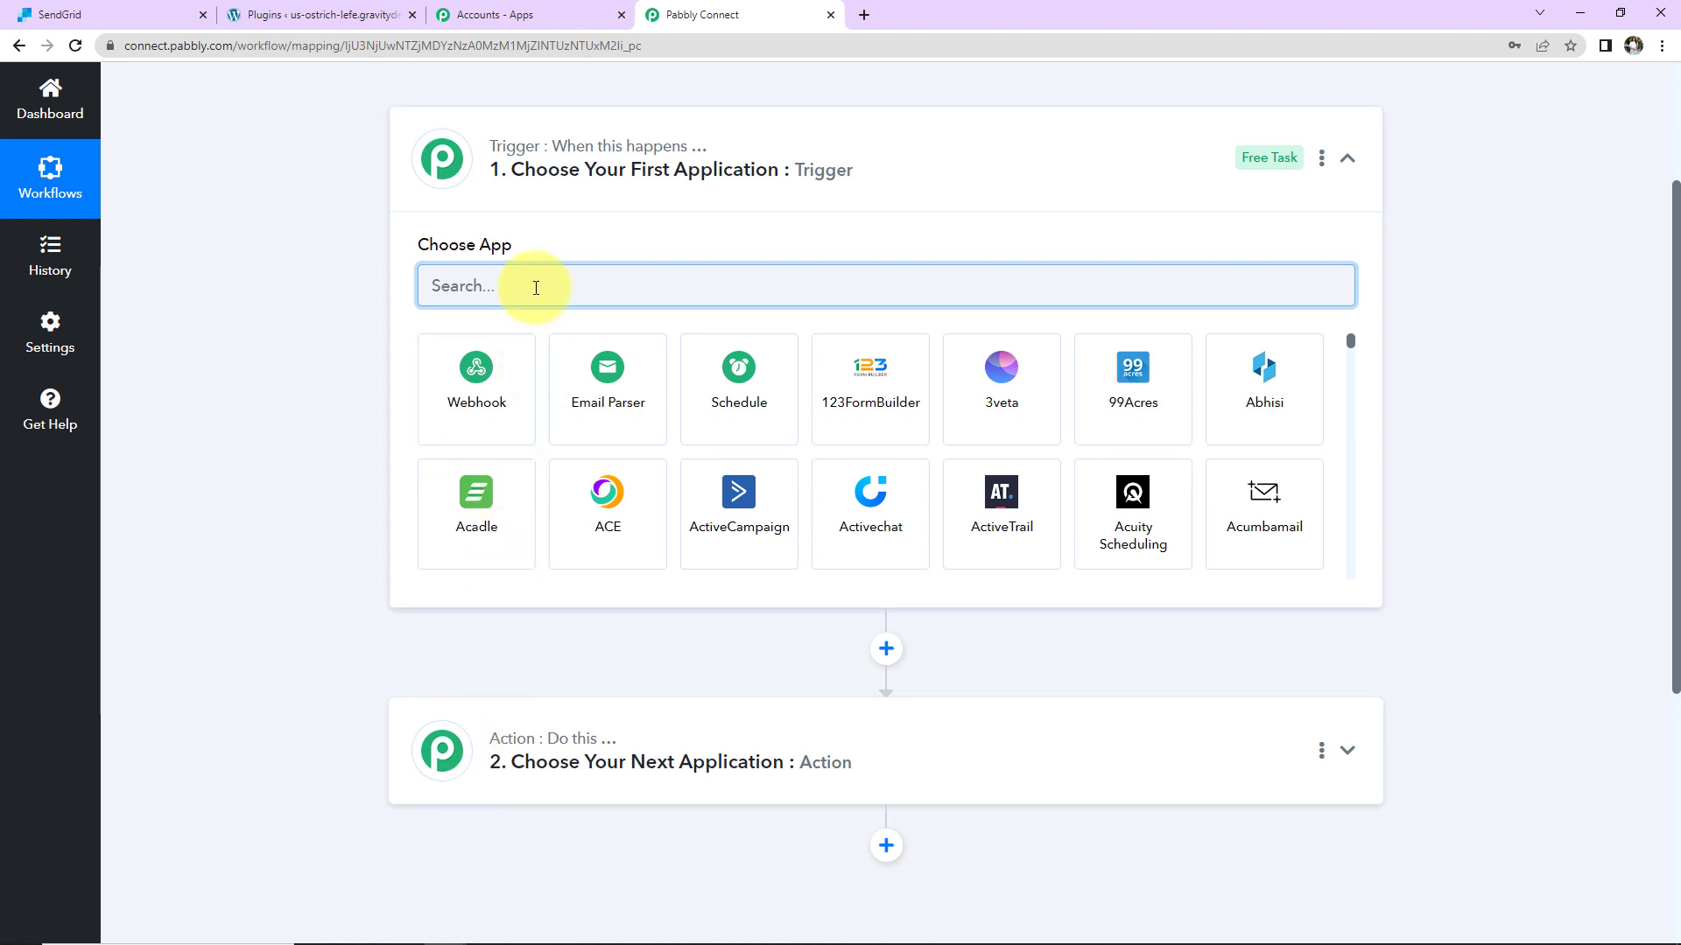
text(webh)
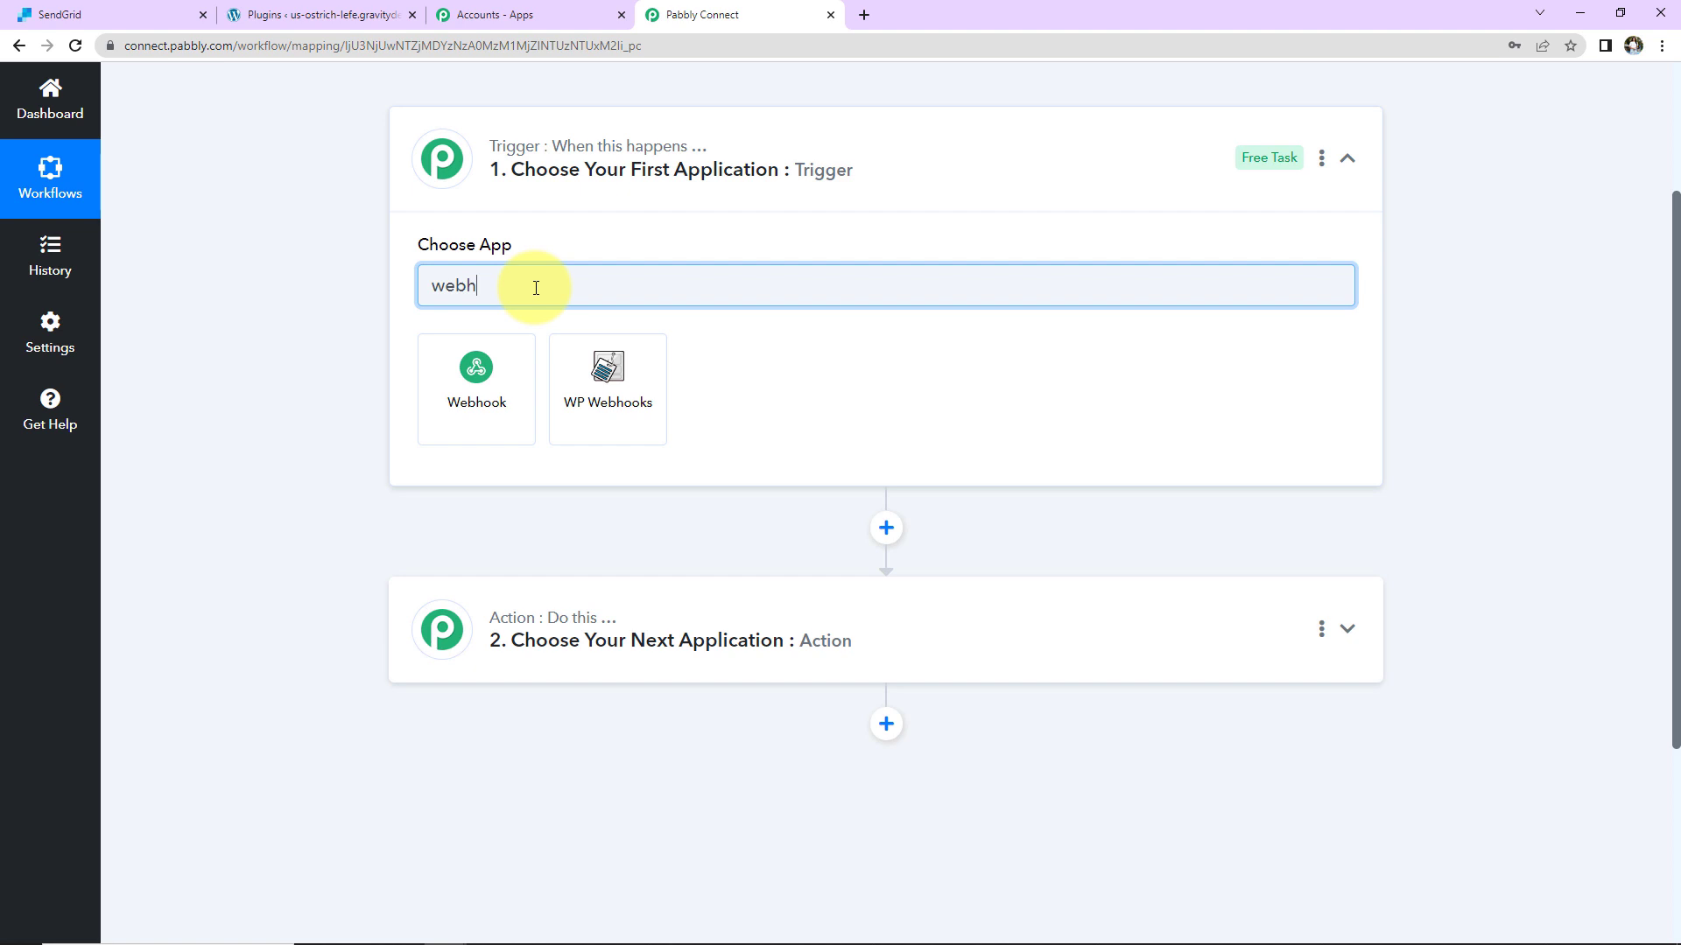
click(512, 386)
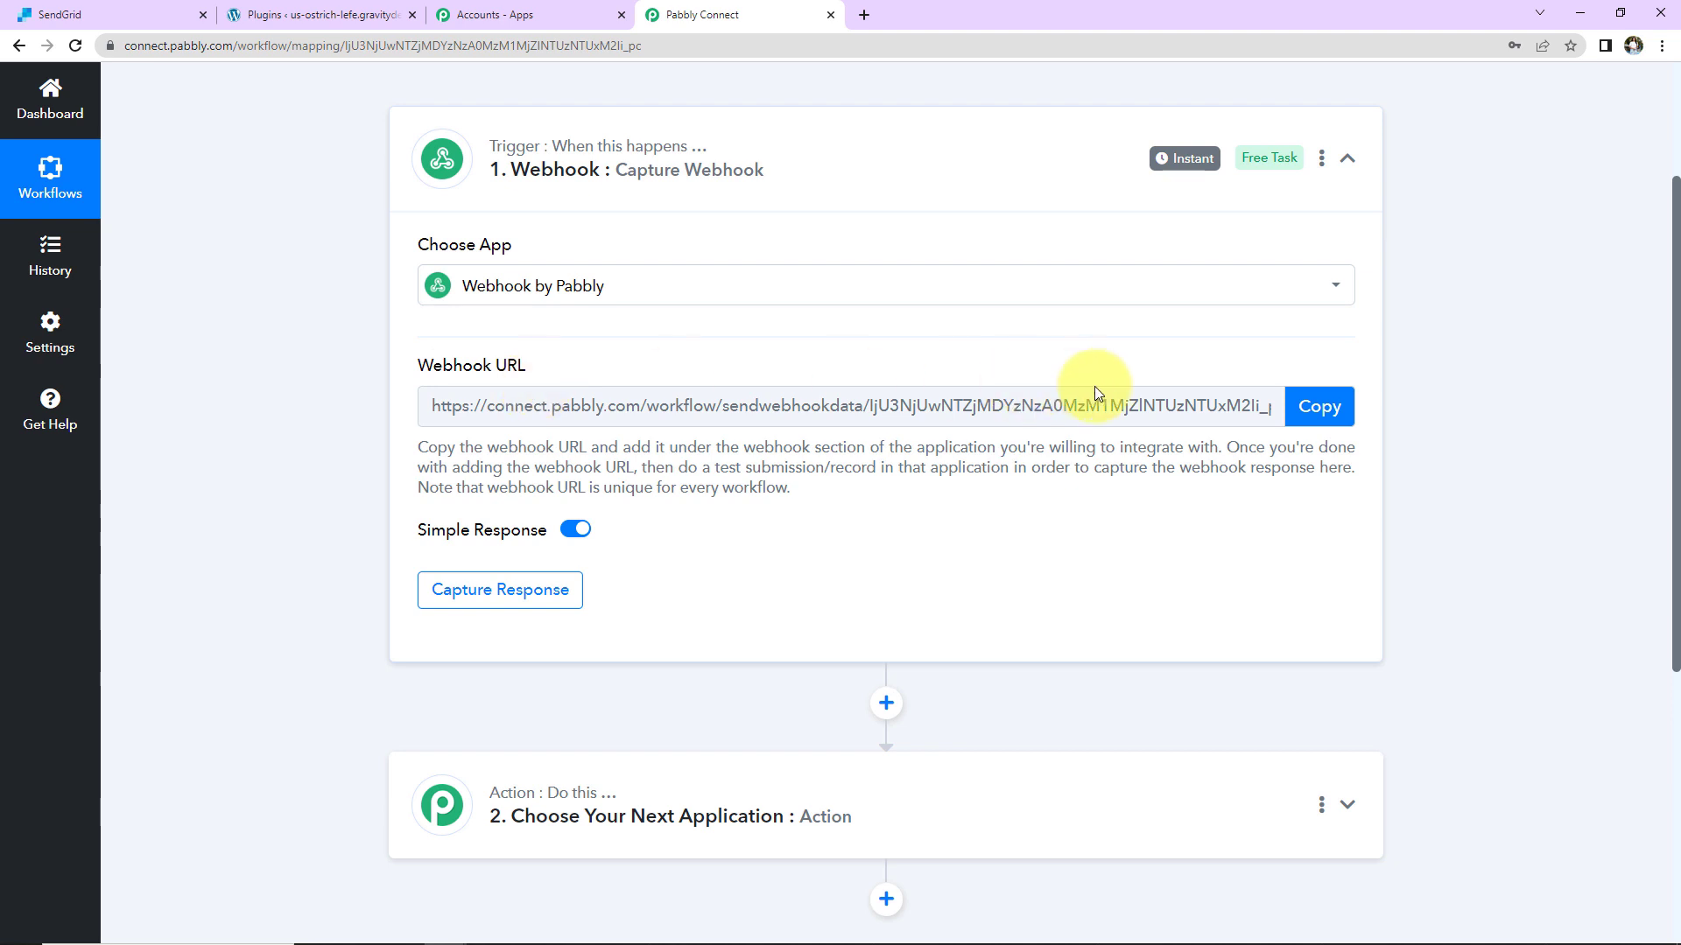
click(1302, 421)
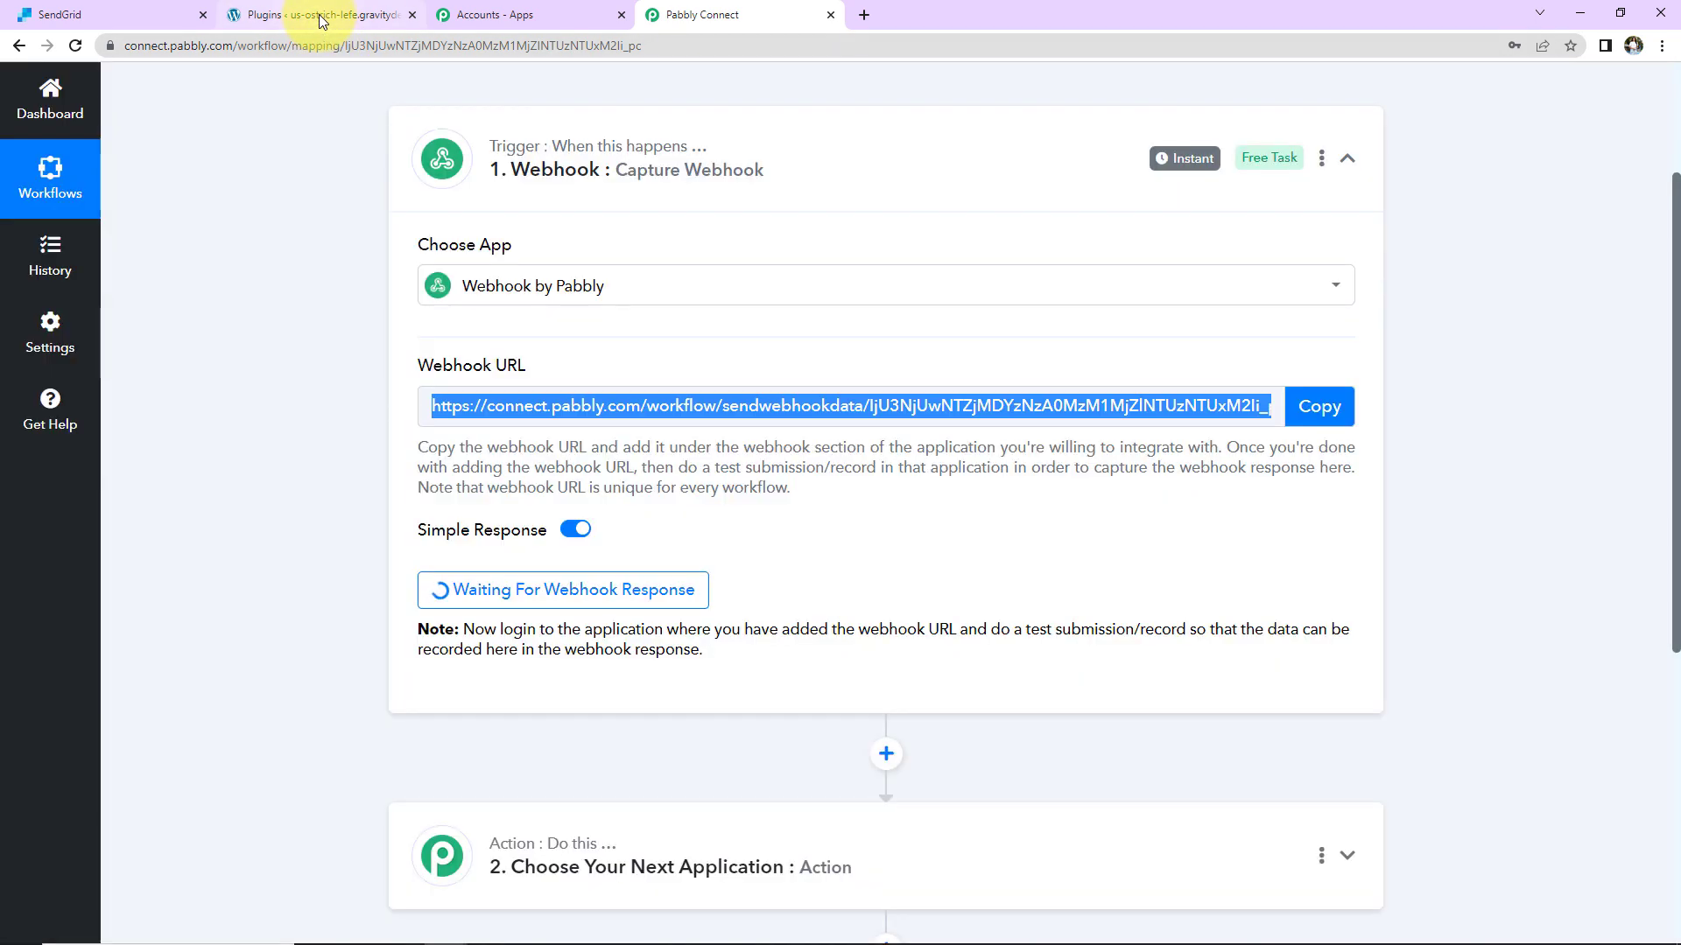
click(321, 17)
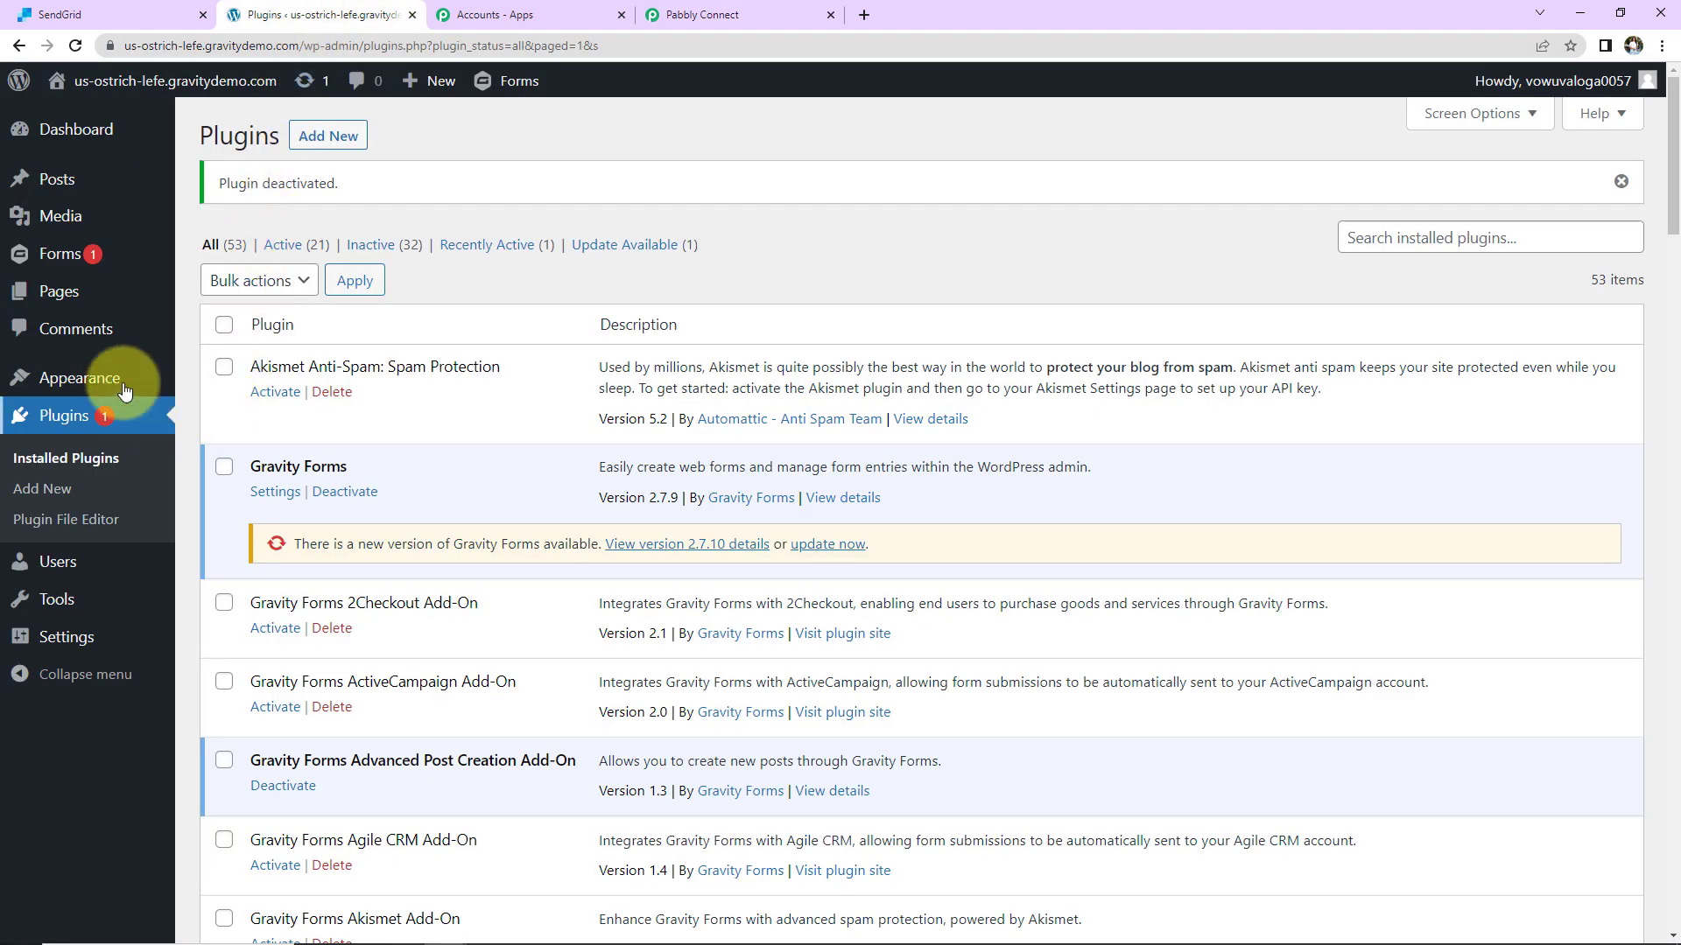
Step: Activate the Webhooks Add-On on the Gravity Forms Add-Ons page, then return to the Forms list
mouse_move(63, 260)
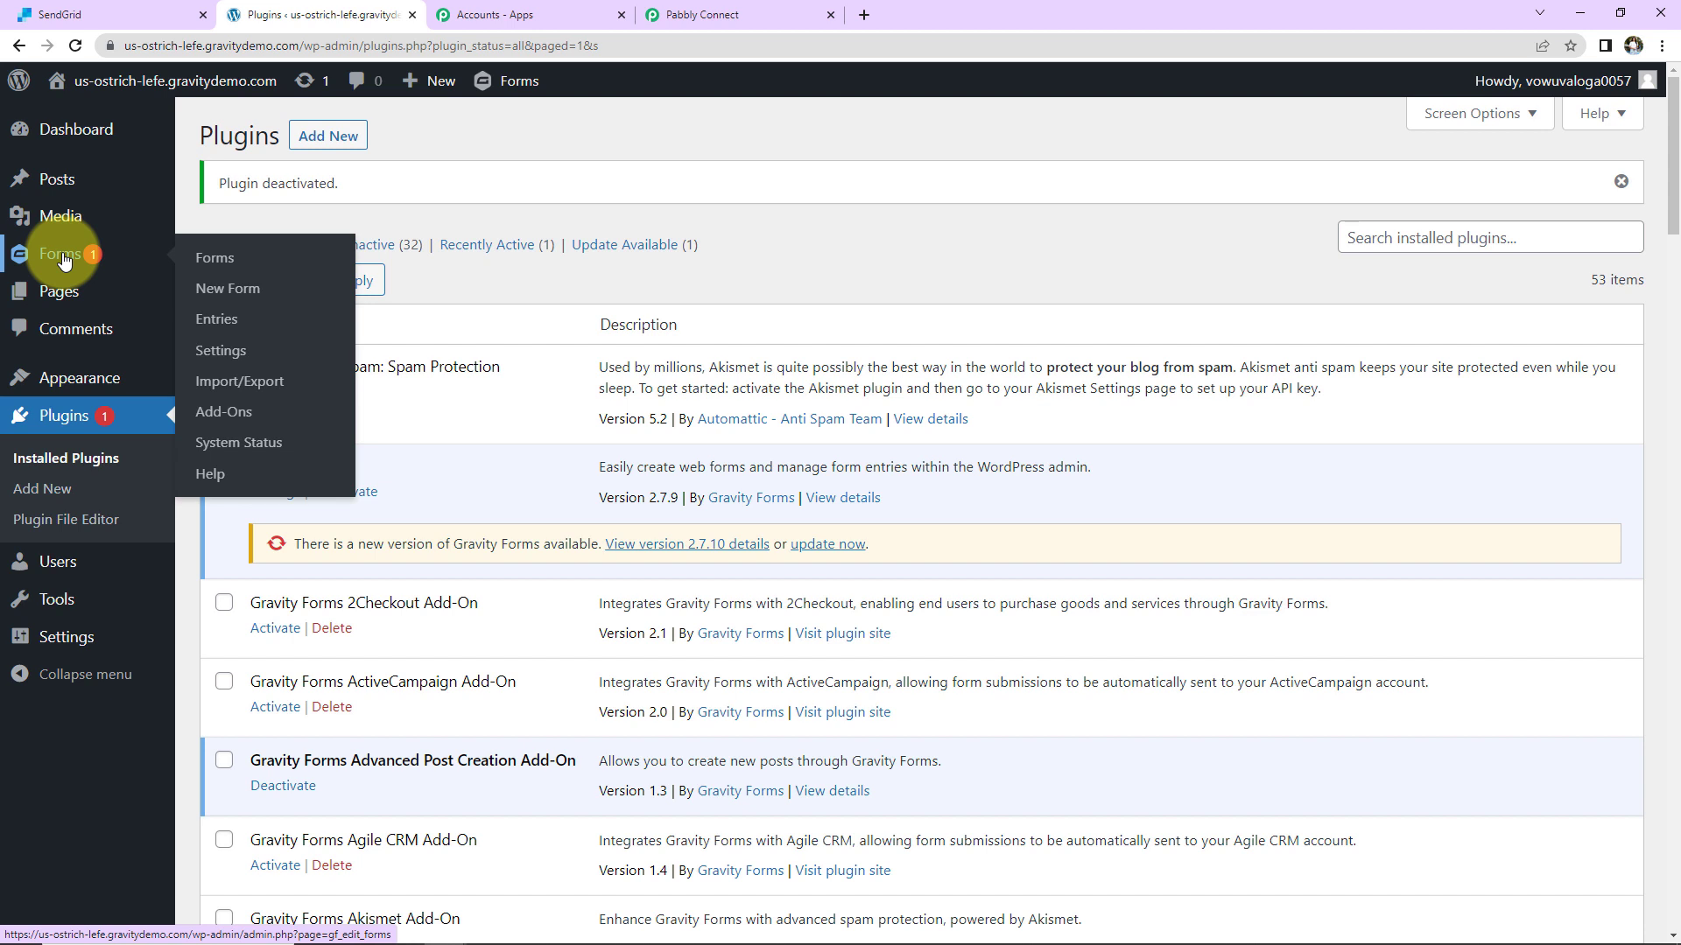
click(221, 415)
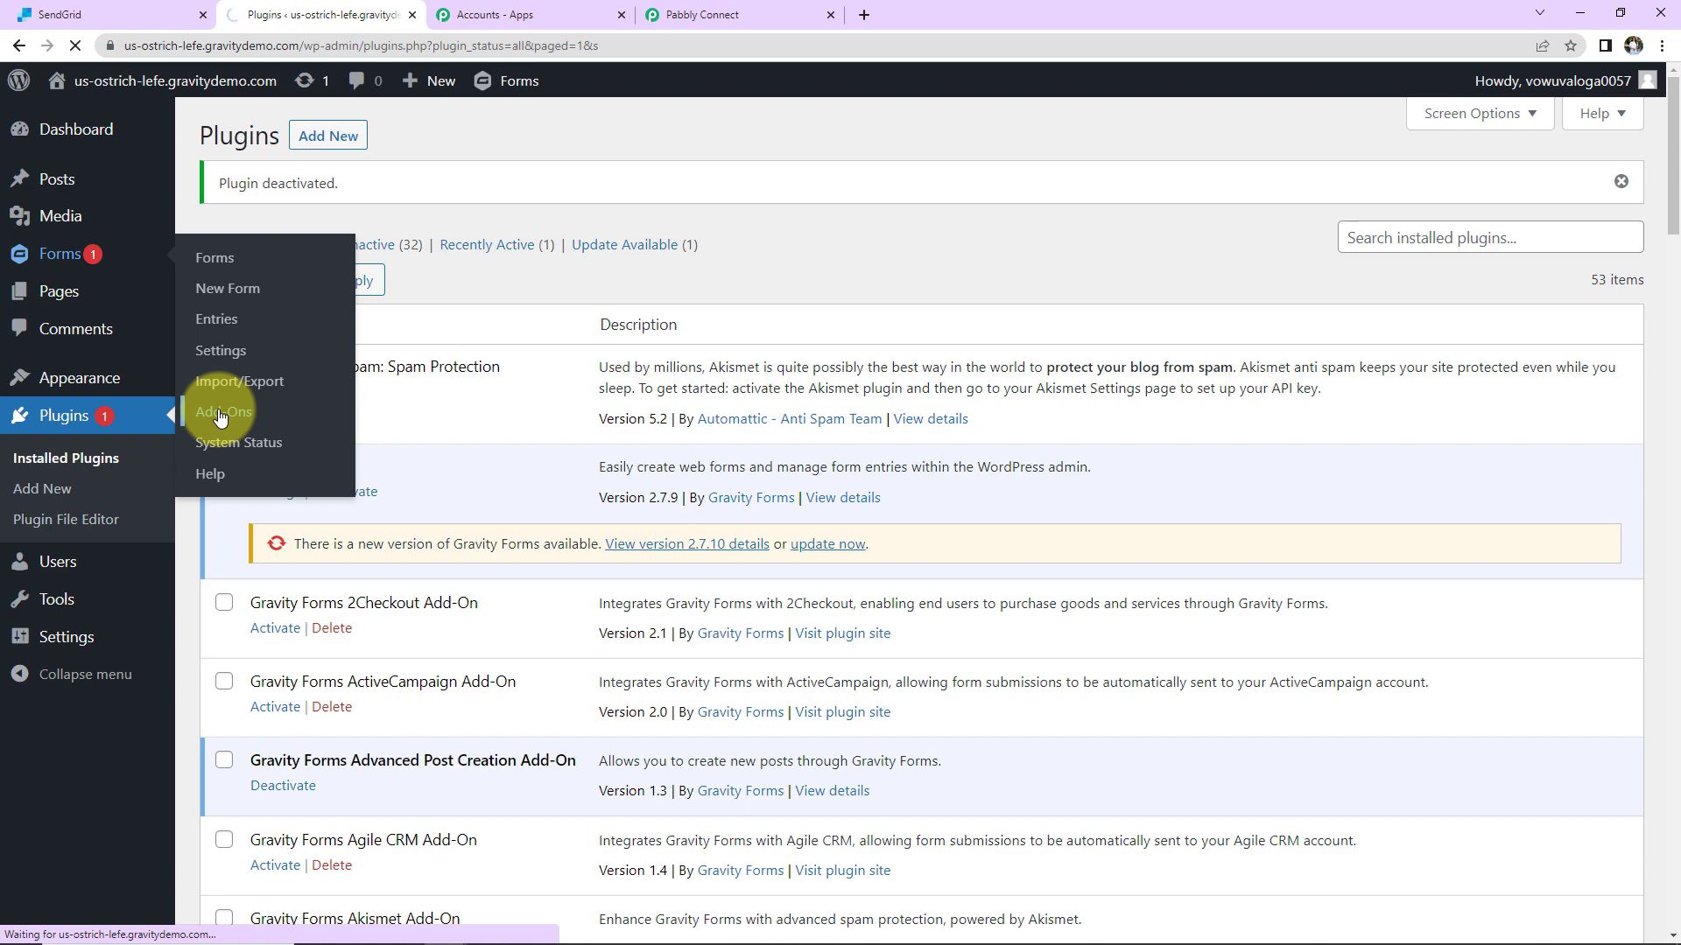
scroll(998, 396, down, 20)
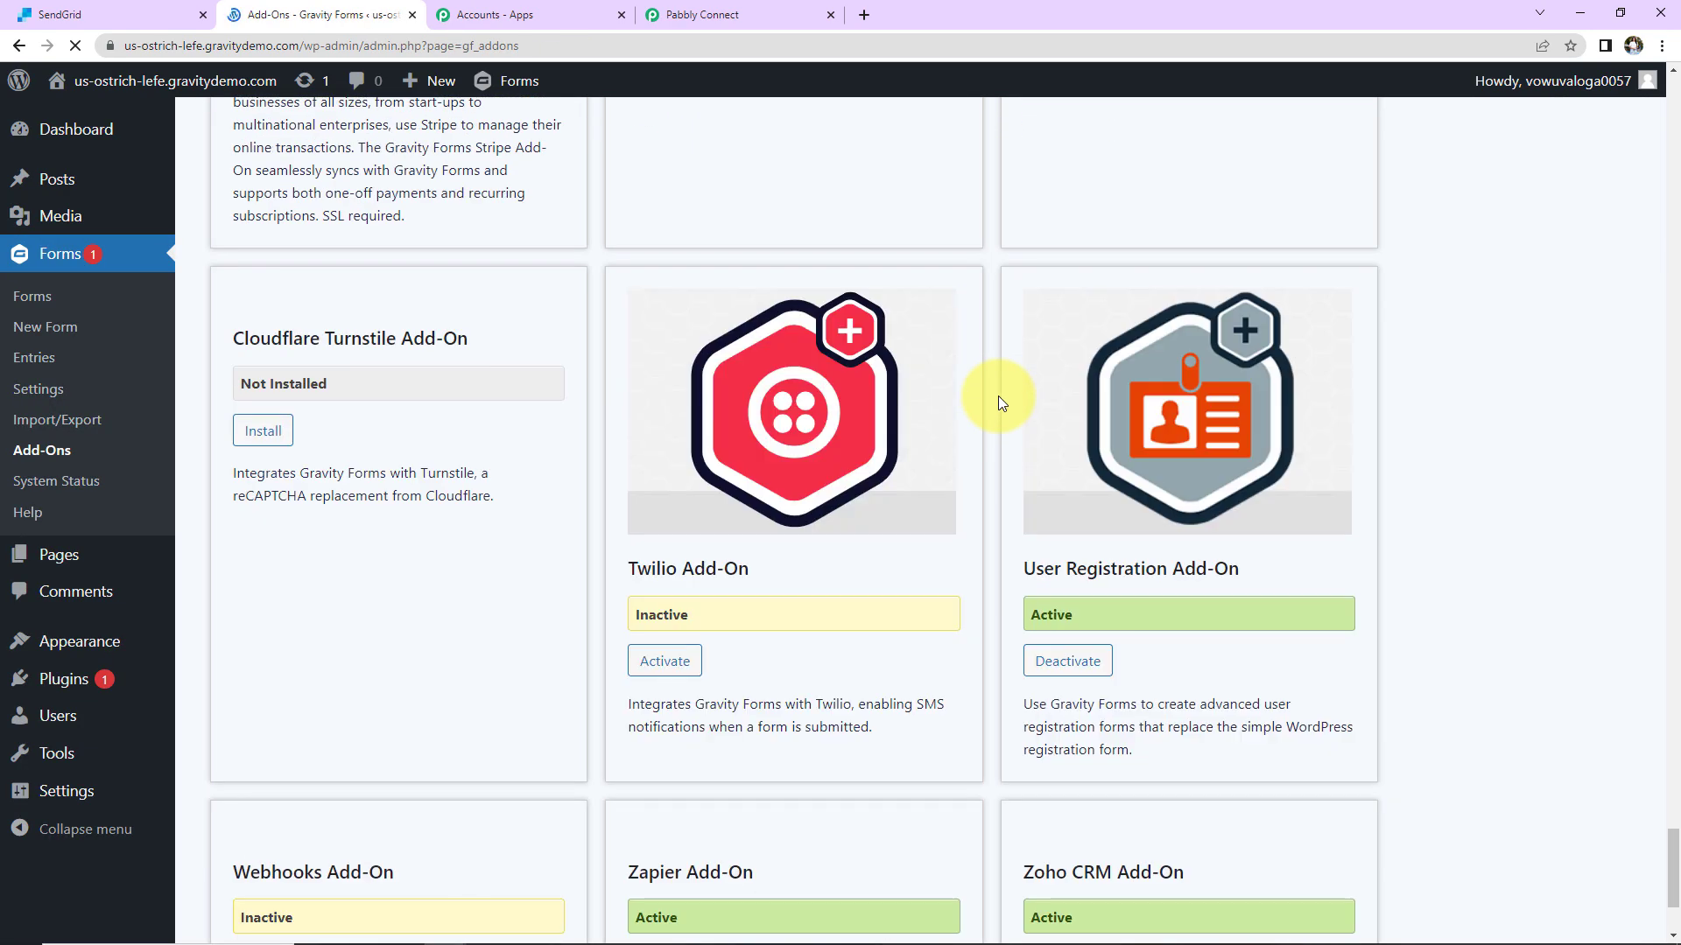
scroll(998, 396, down, 5)
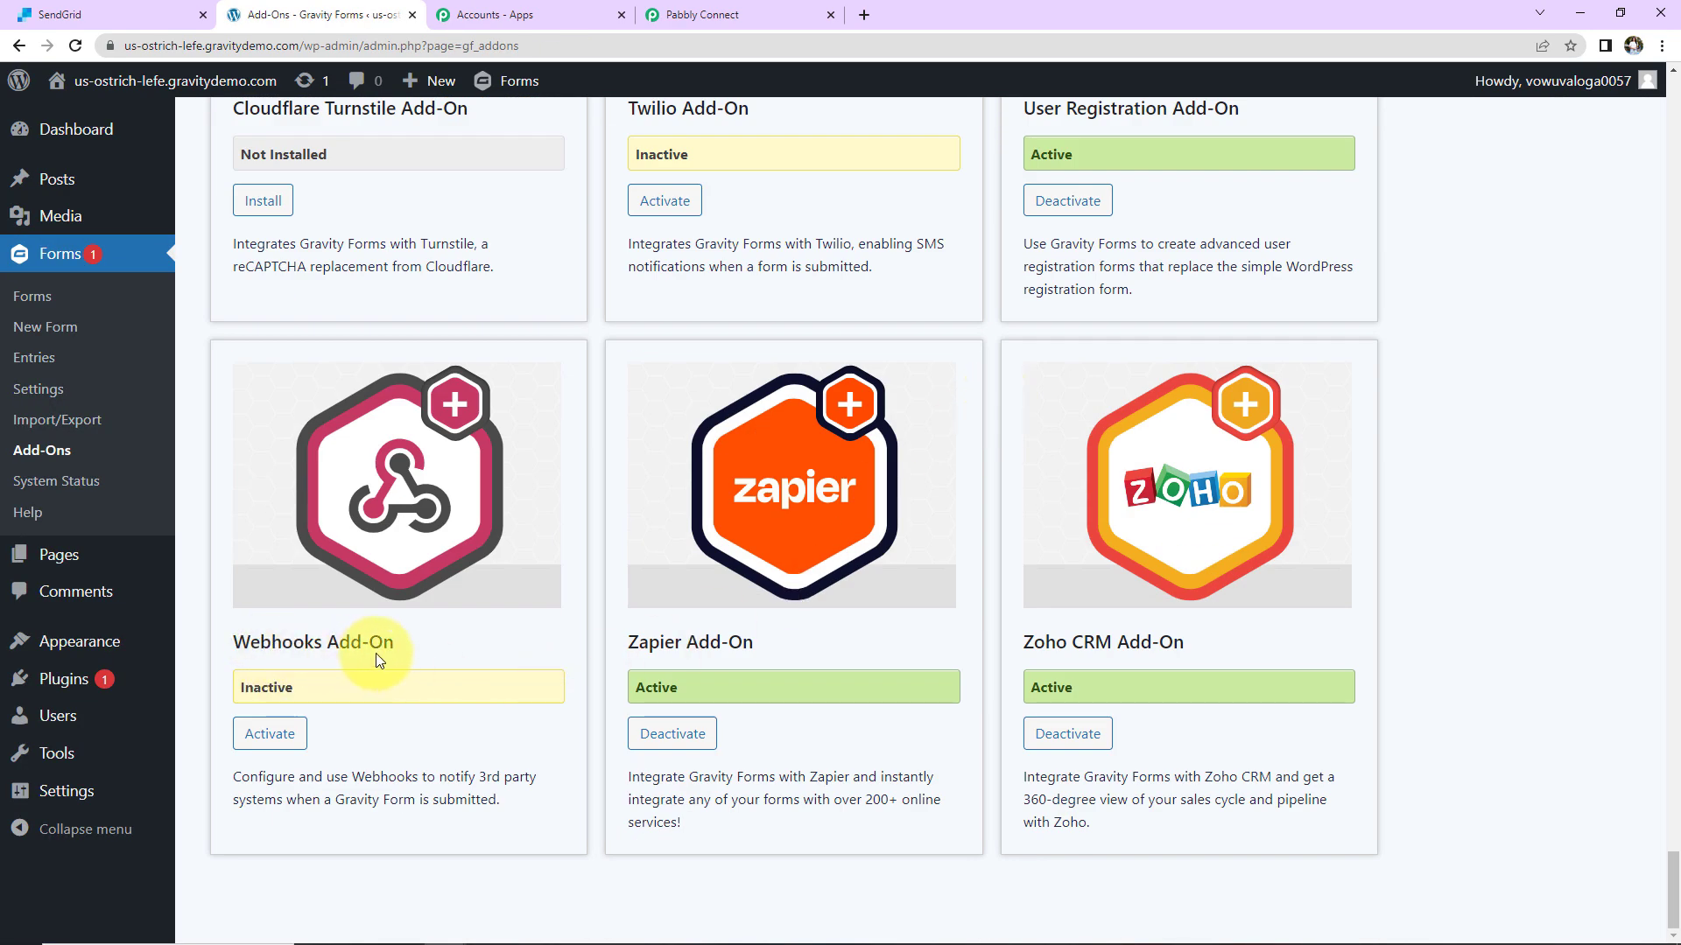
click(274, 734)
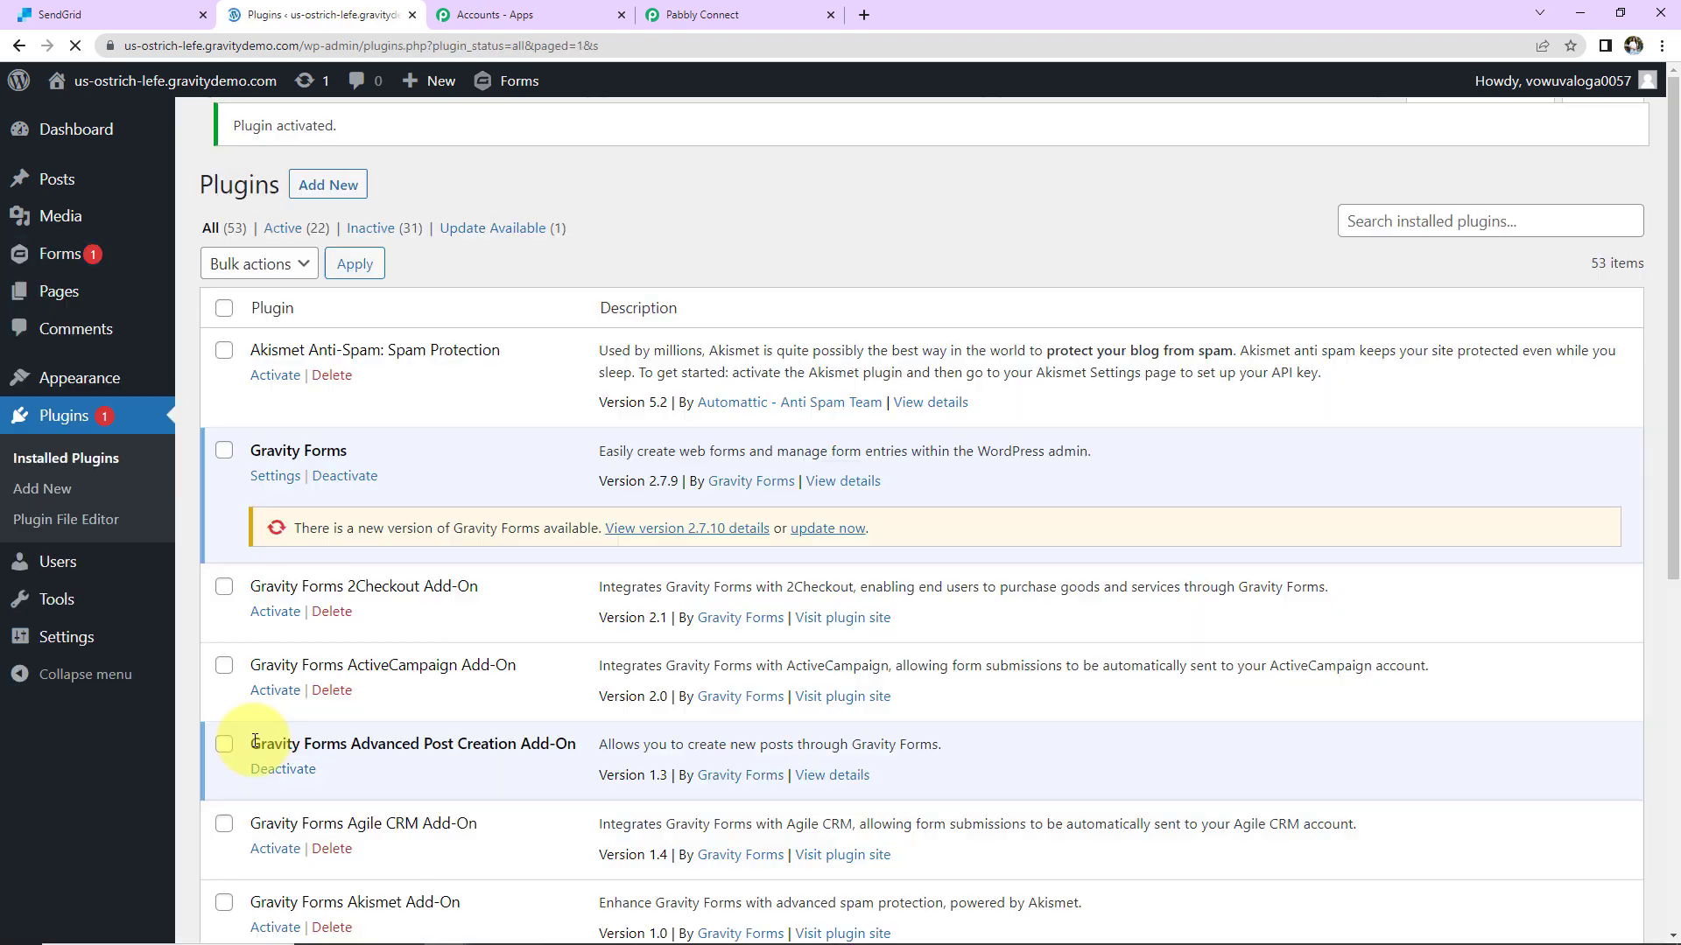
click(59, 257)
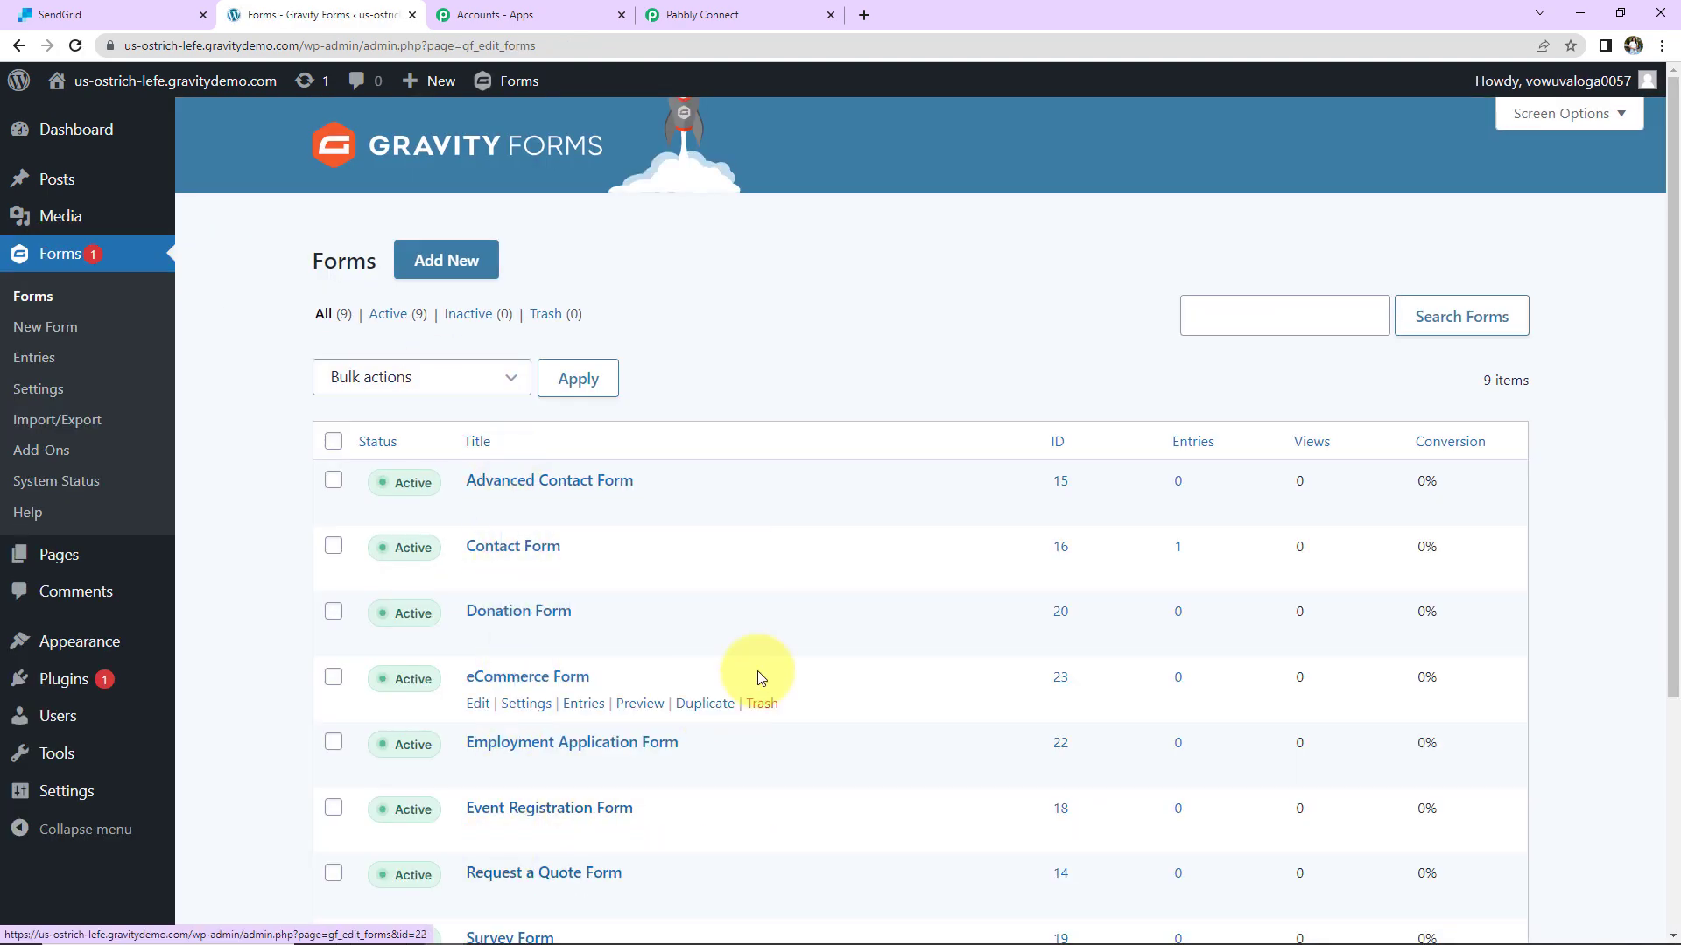
Step: Open the Contact Form's Form Settings and go to its Webhooks feeds section
scroll(758, 672, down, 2)
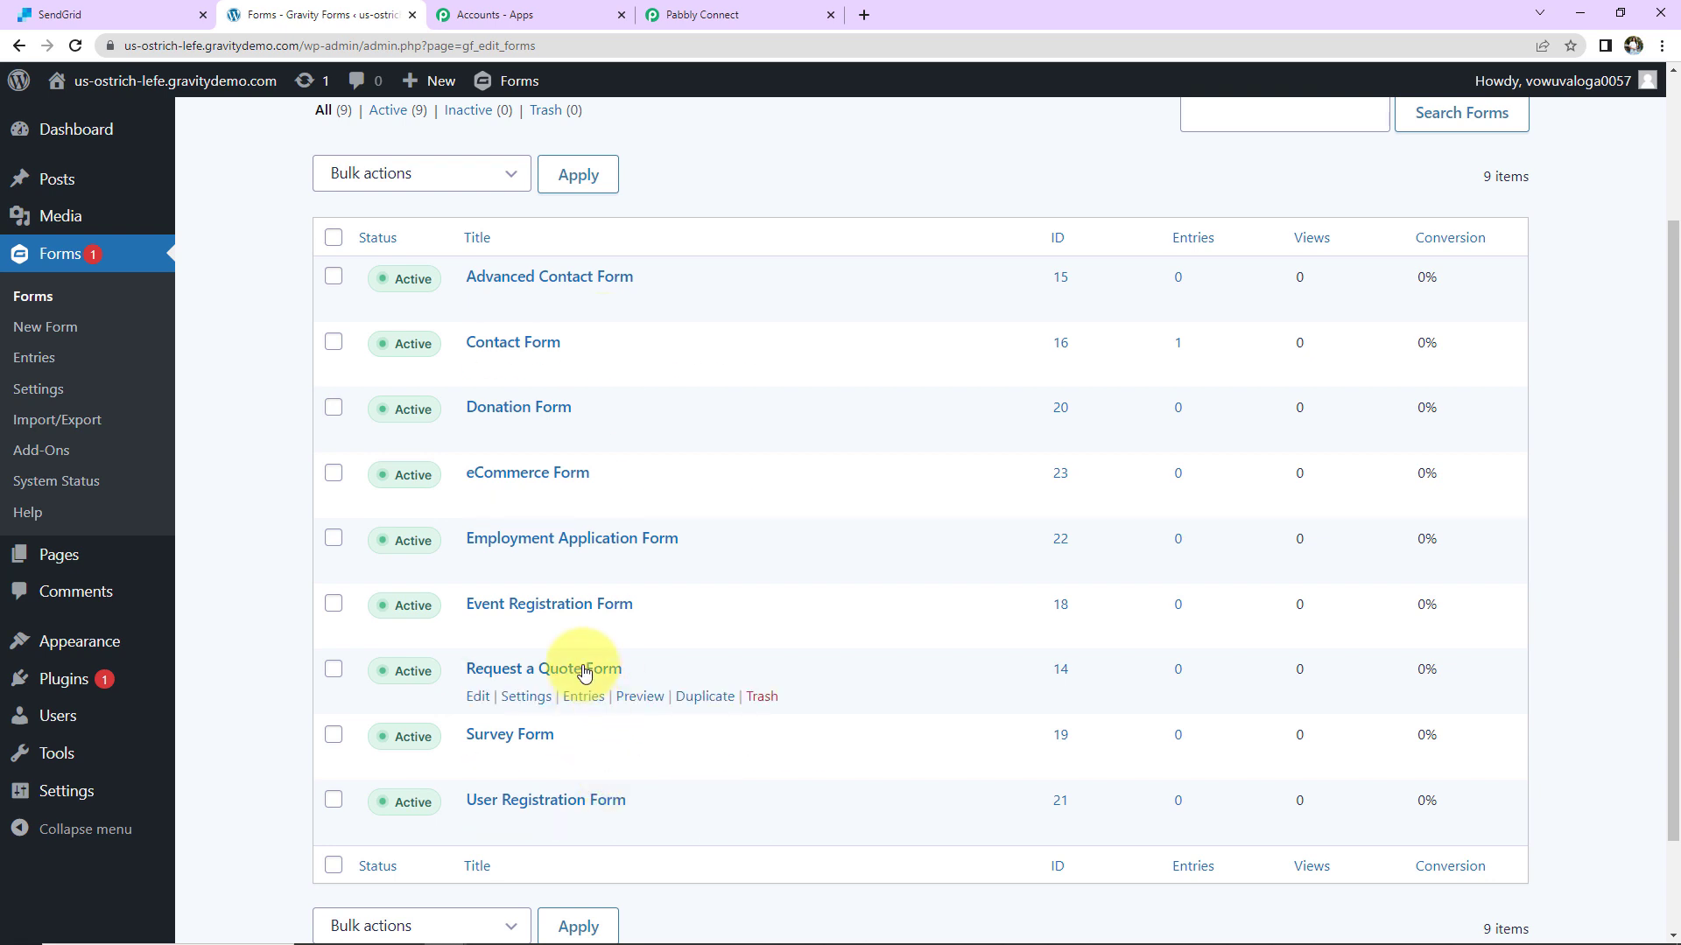
click(505, 344)
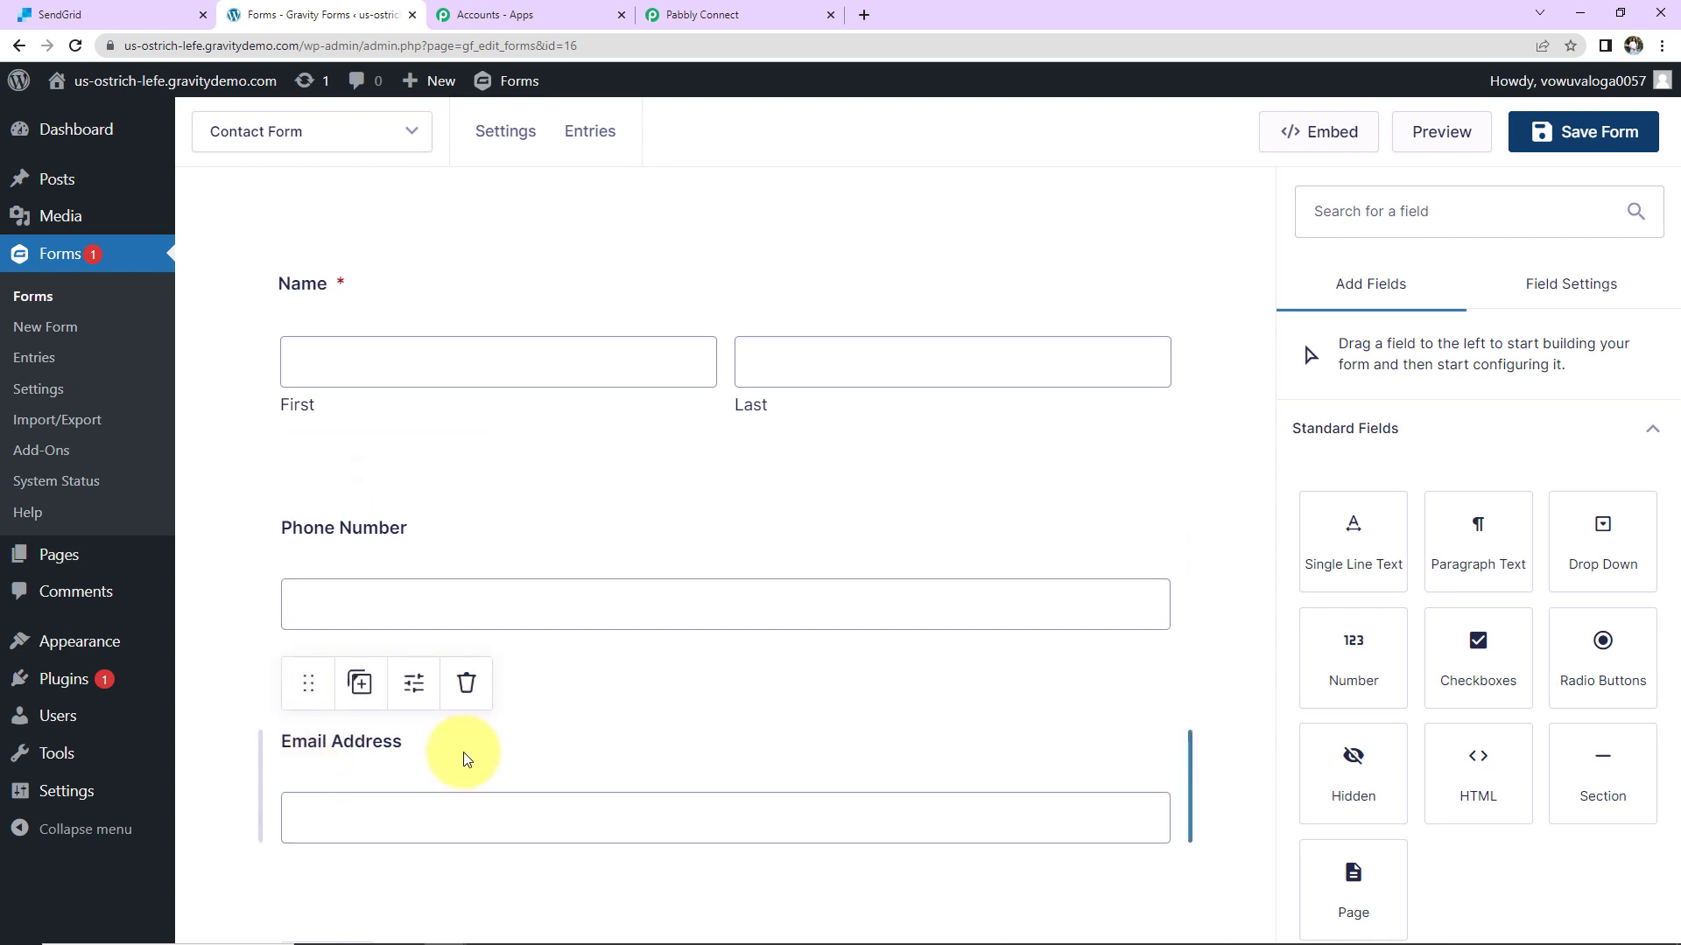
scroll(455, 759, down, 3)
scroll(465, 754, up, 3)
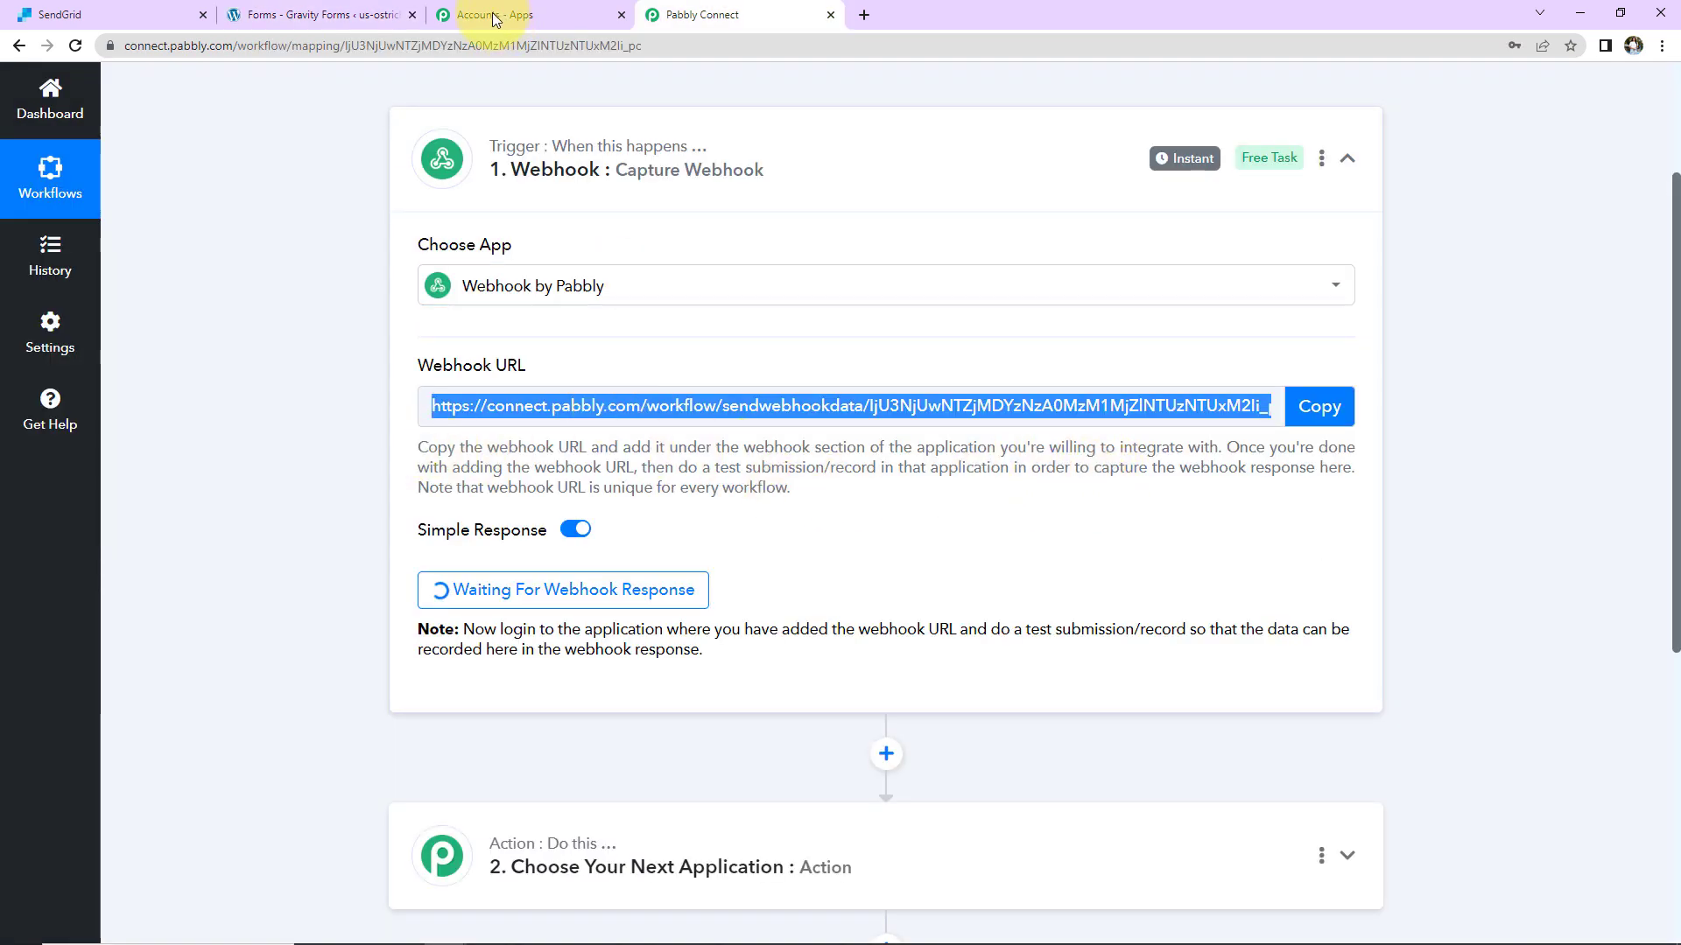
click(289, 15)
click(599, 144)
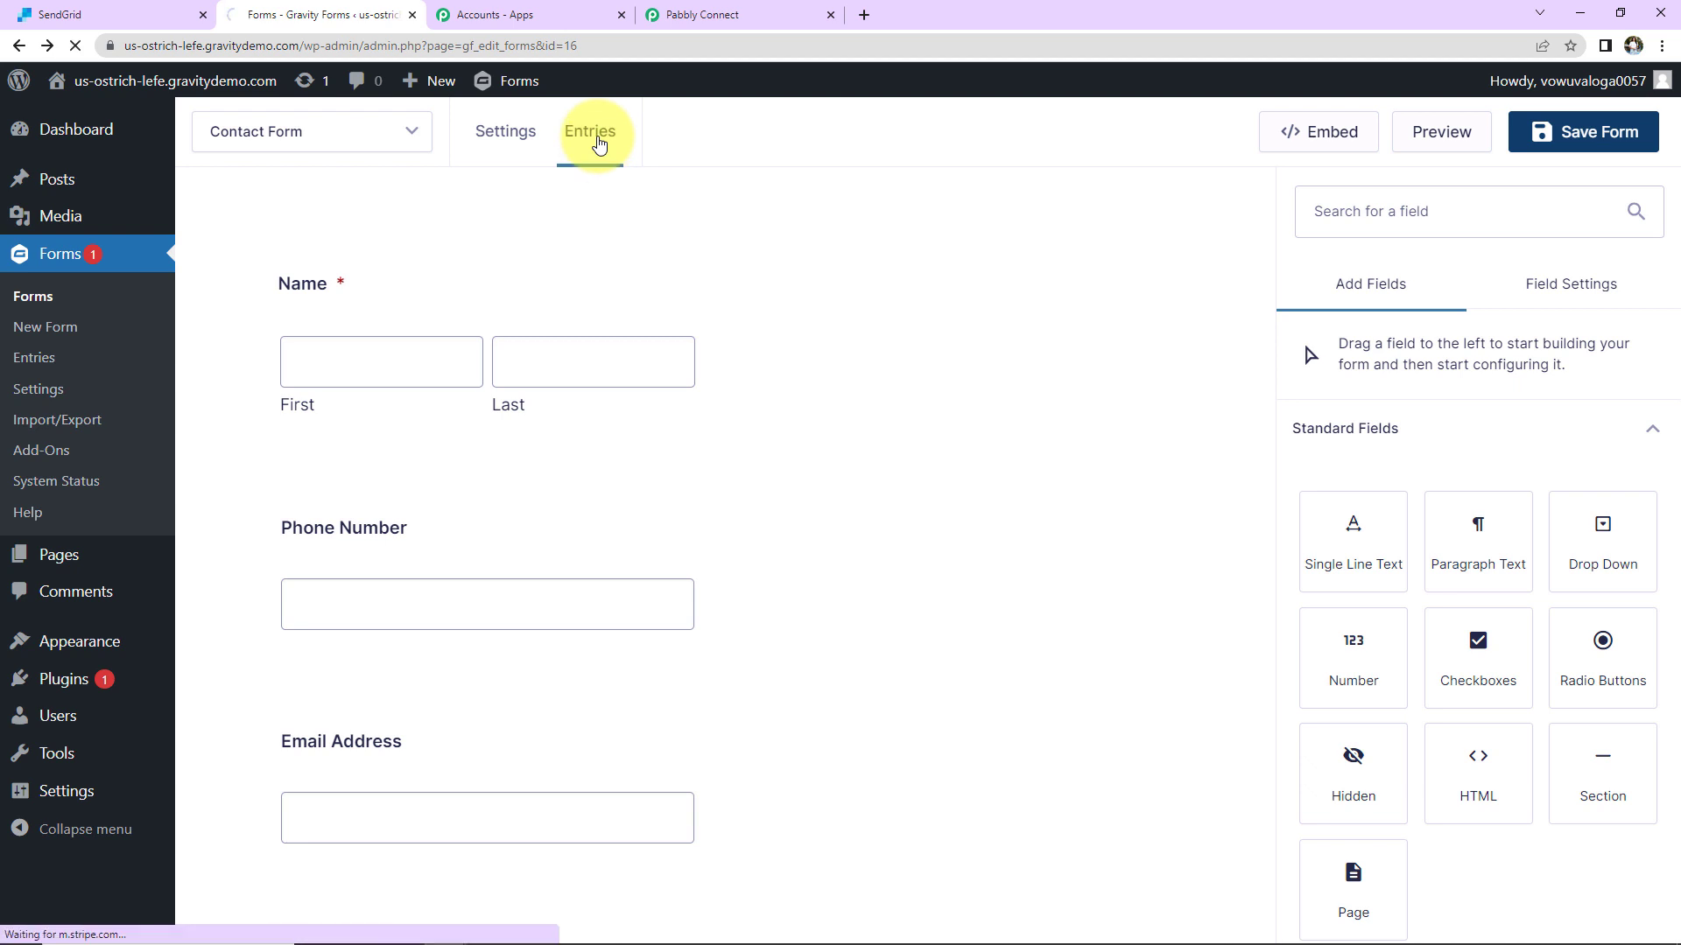
mouse_move(674, 229)
click(720, 295)
scroll(439, 433, down, 5)
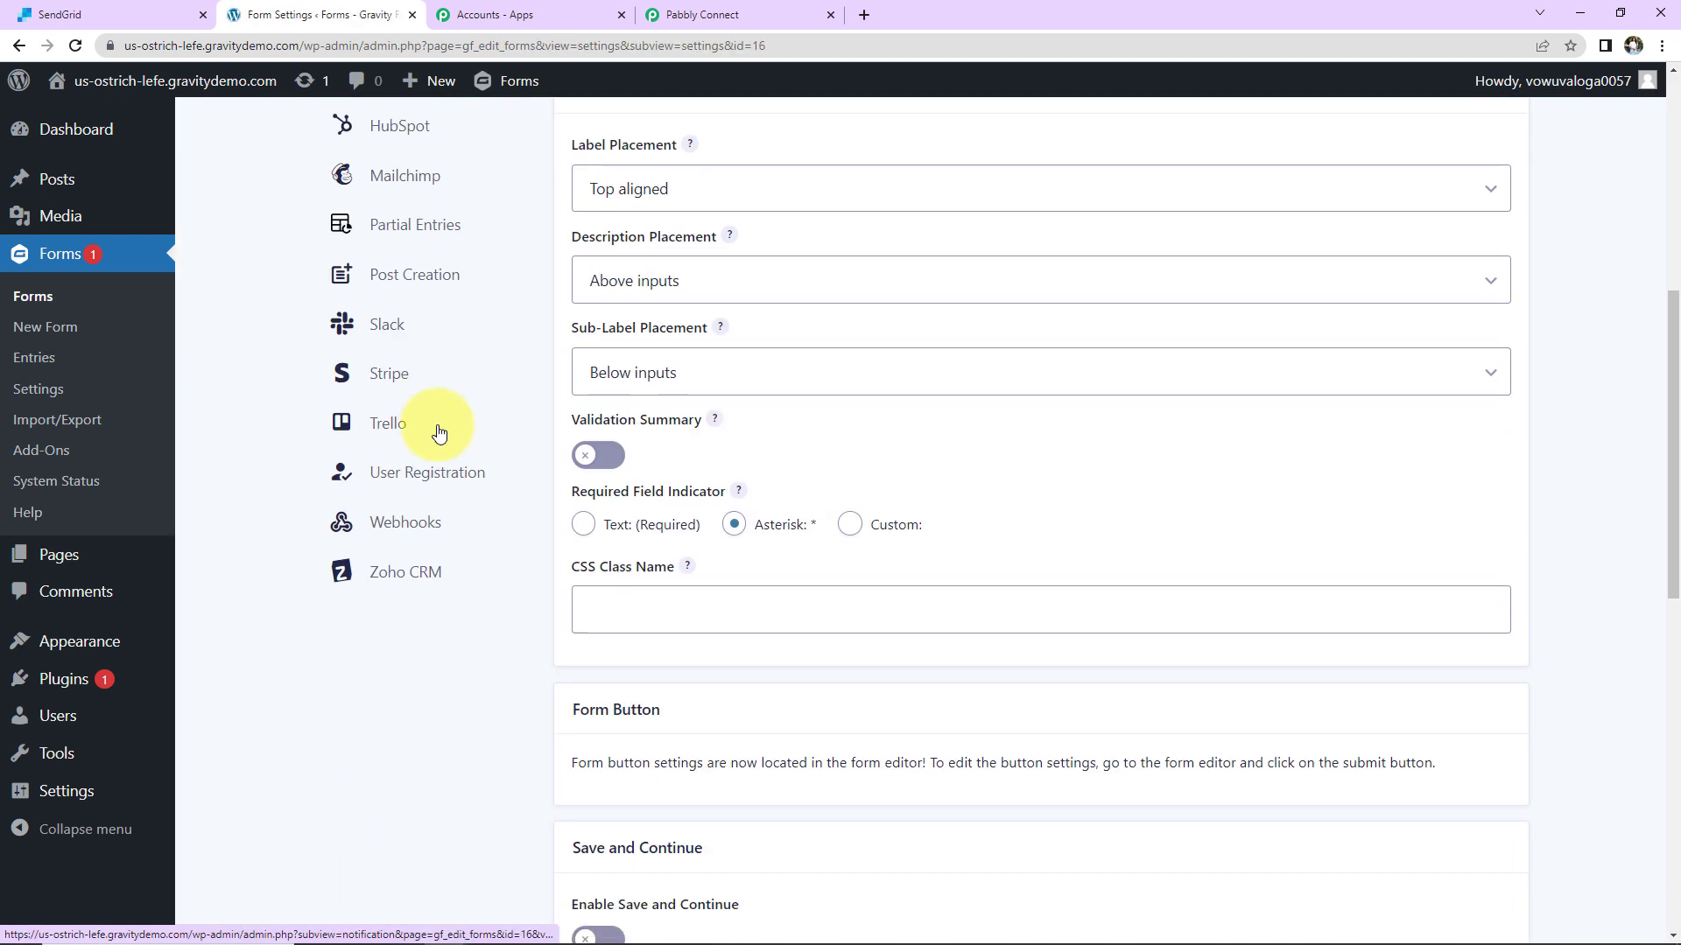
click(412, 526)
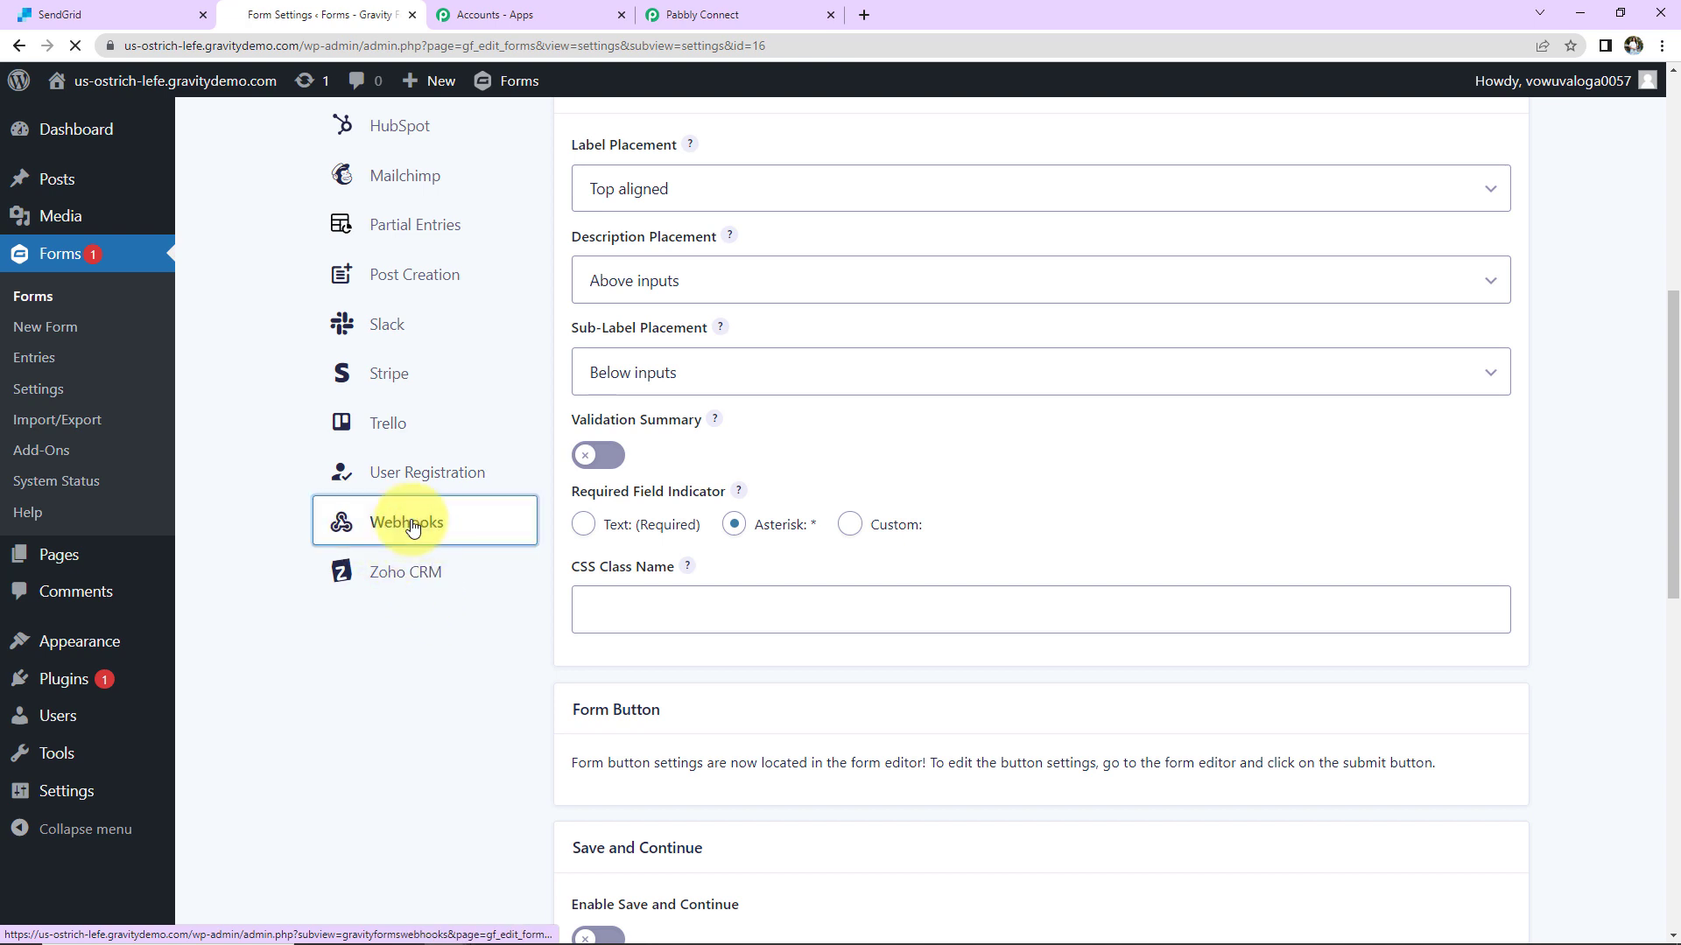
scroll(413, 490, down, 2)
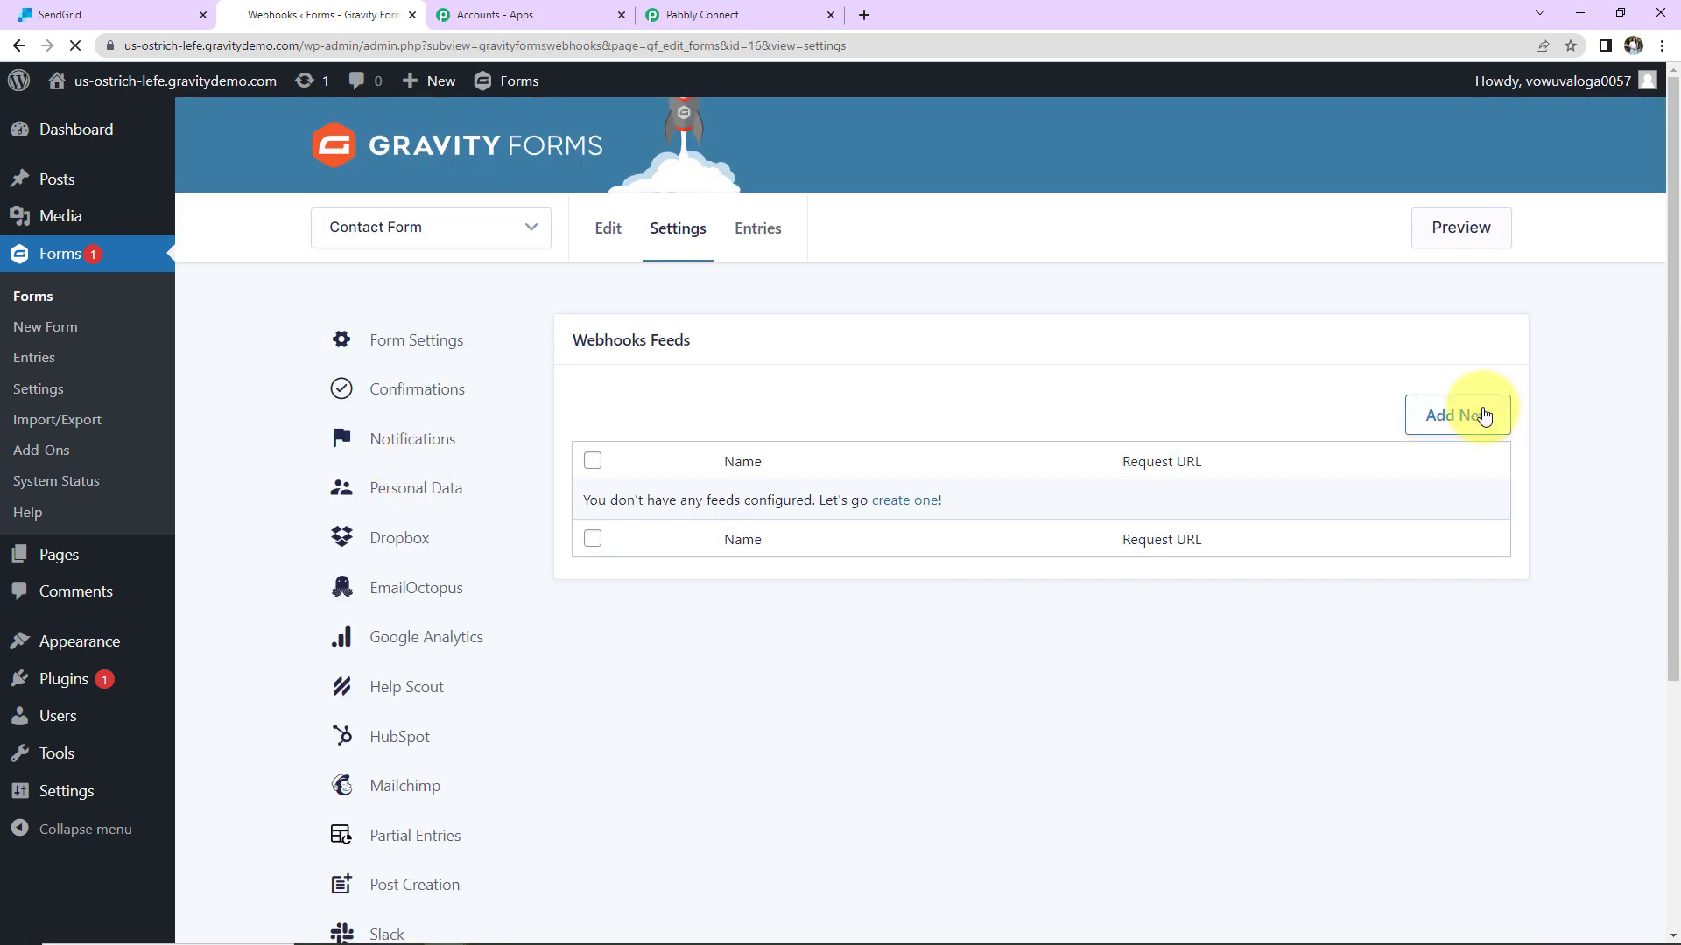
Step: Add a new webhook feed named 'Test Webhook'
click(1484, 415)
triple_click(759, 396)
text(Test Webhook)
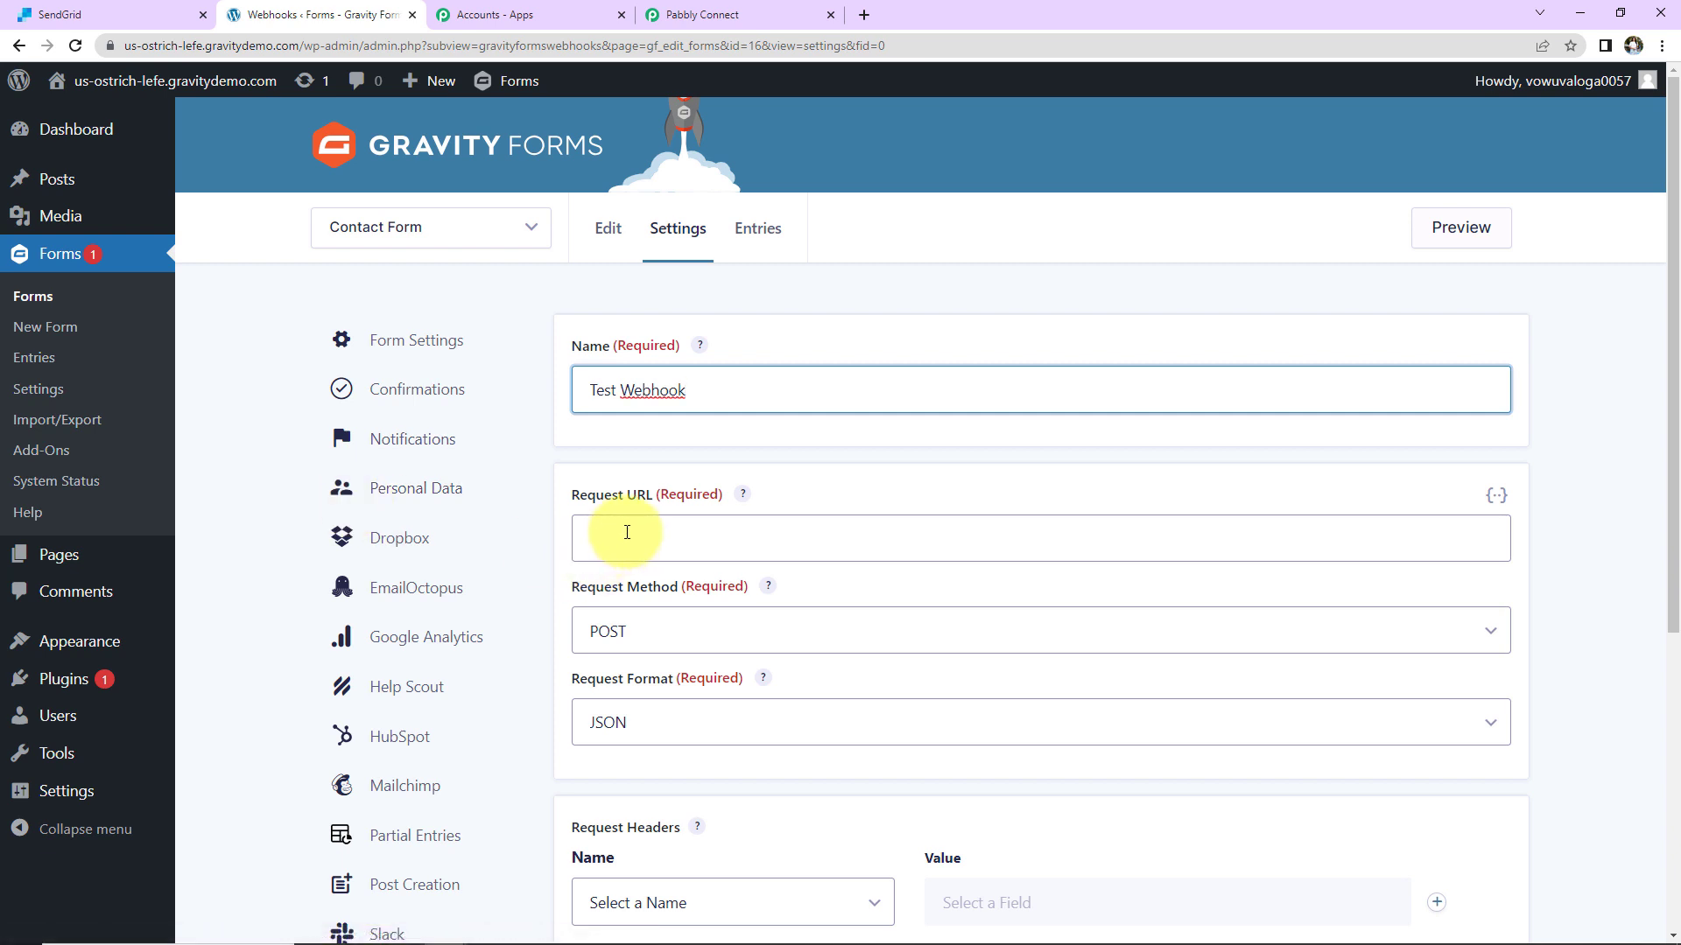
Step: Paste the Pabbly webhook URL as the feed's Request URL and save the settings
click(756, 13)
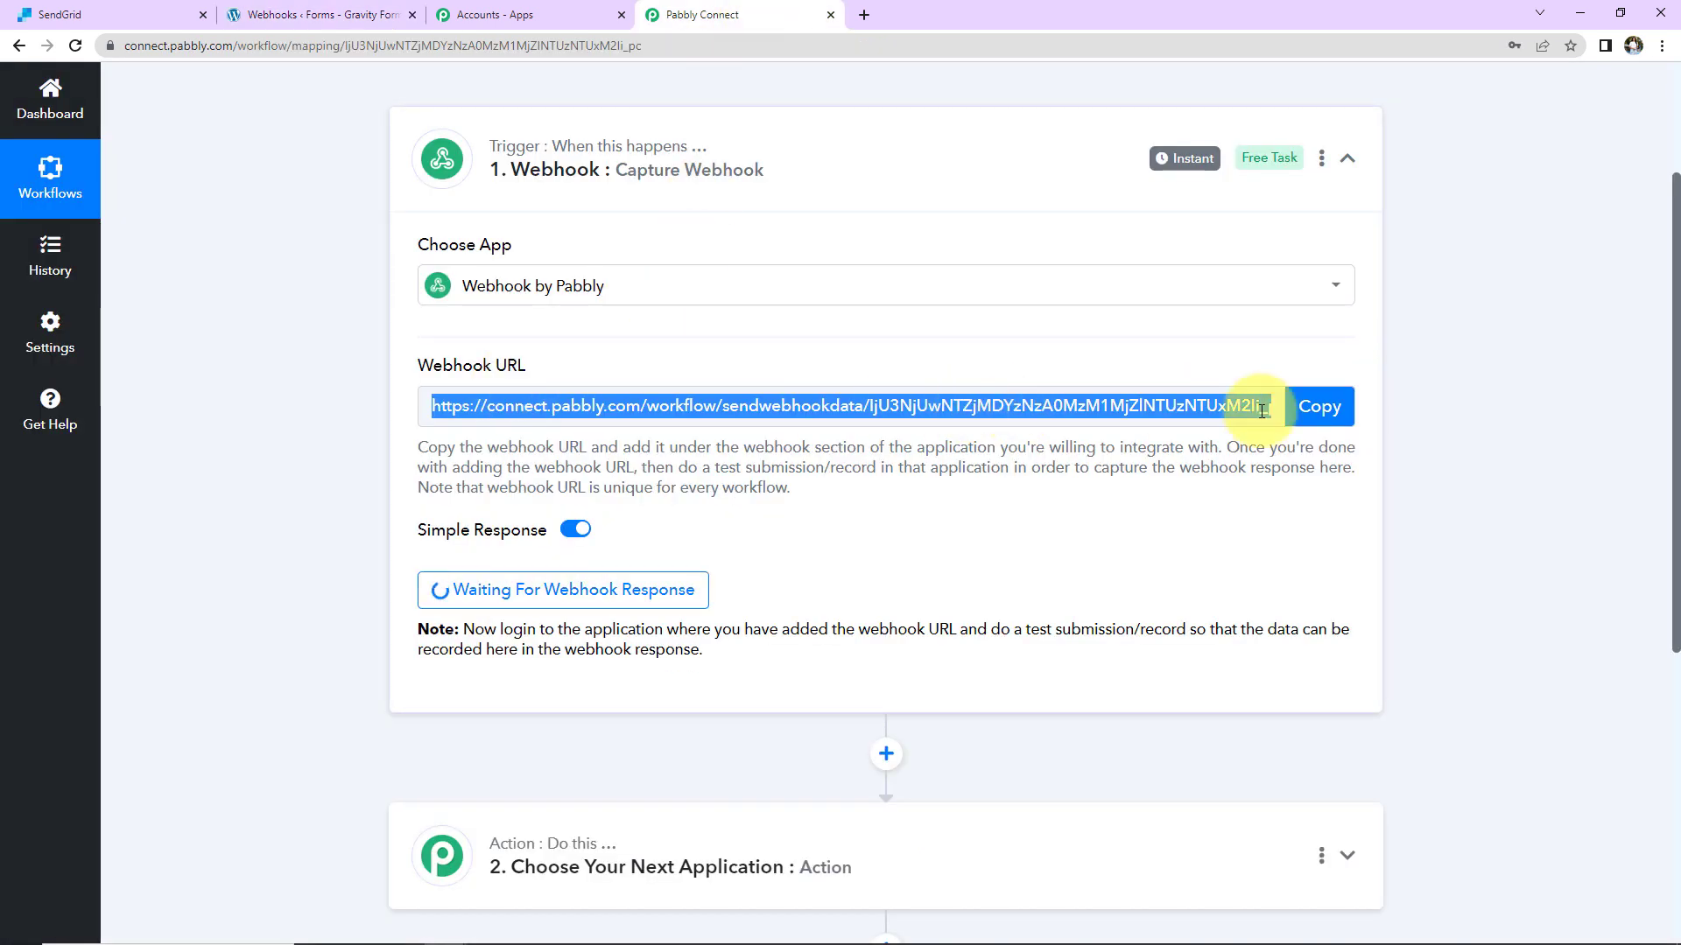
click(1319, 406)
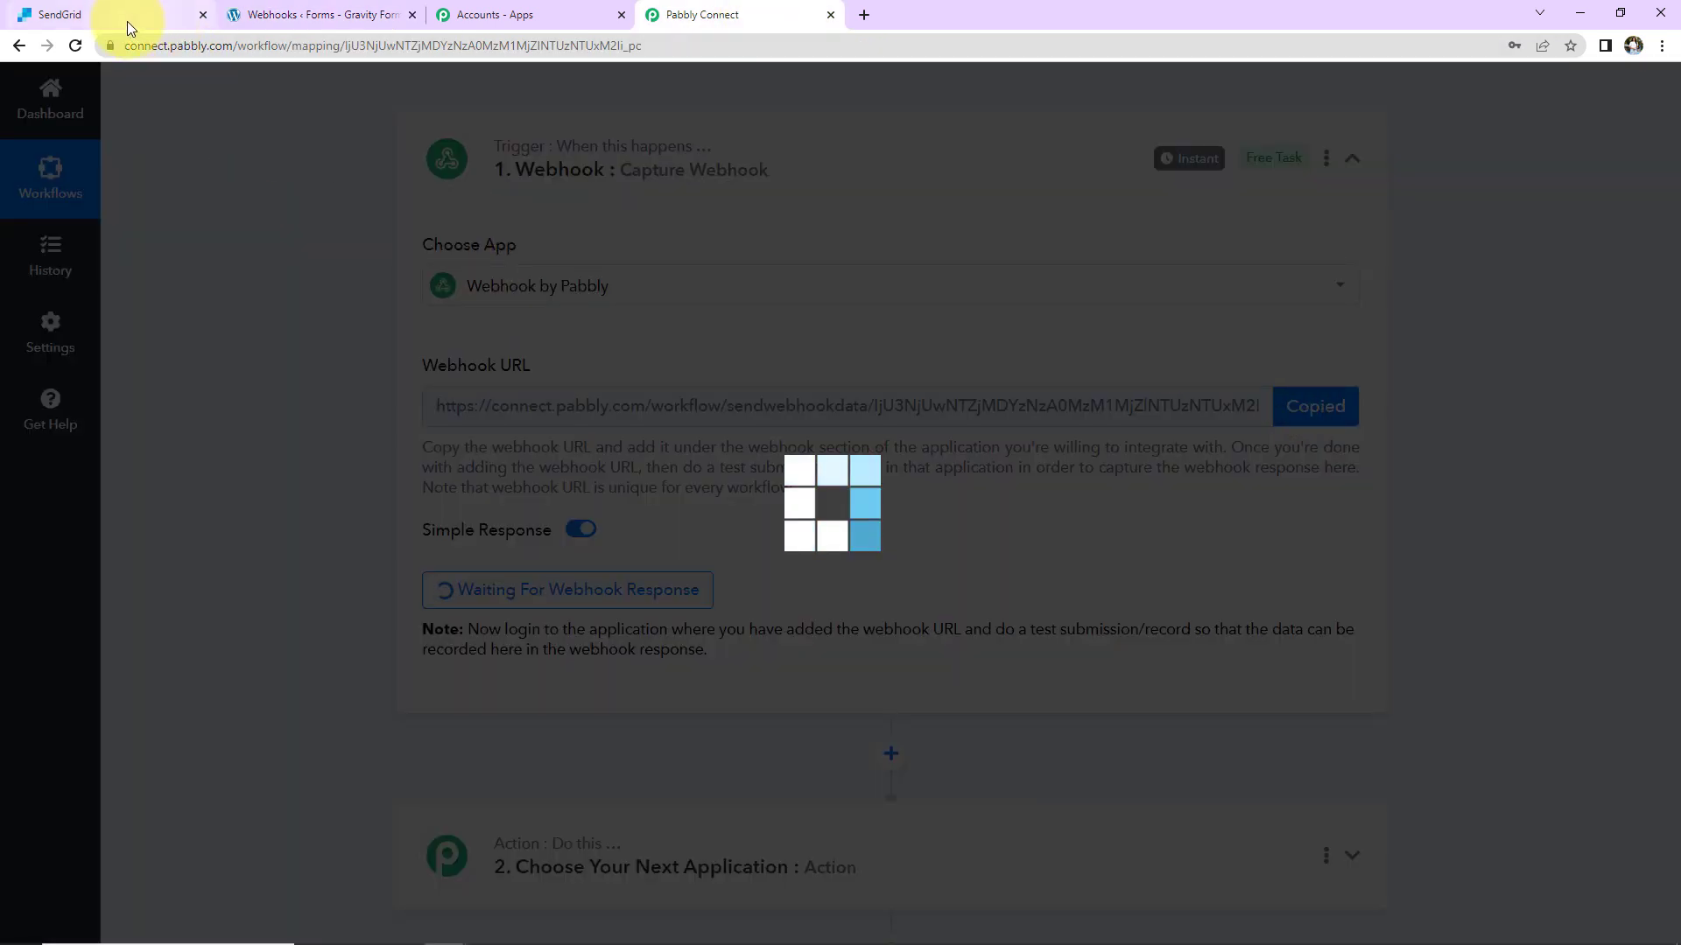
click(318, 15)
click(646, 537)
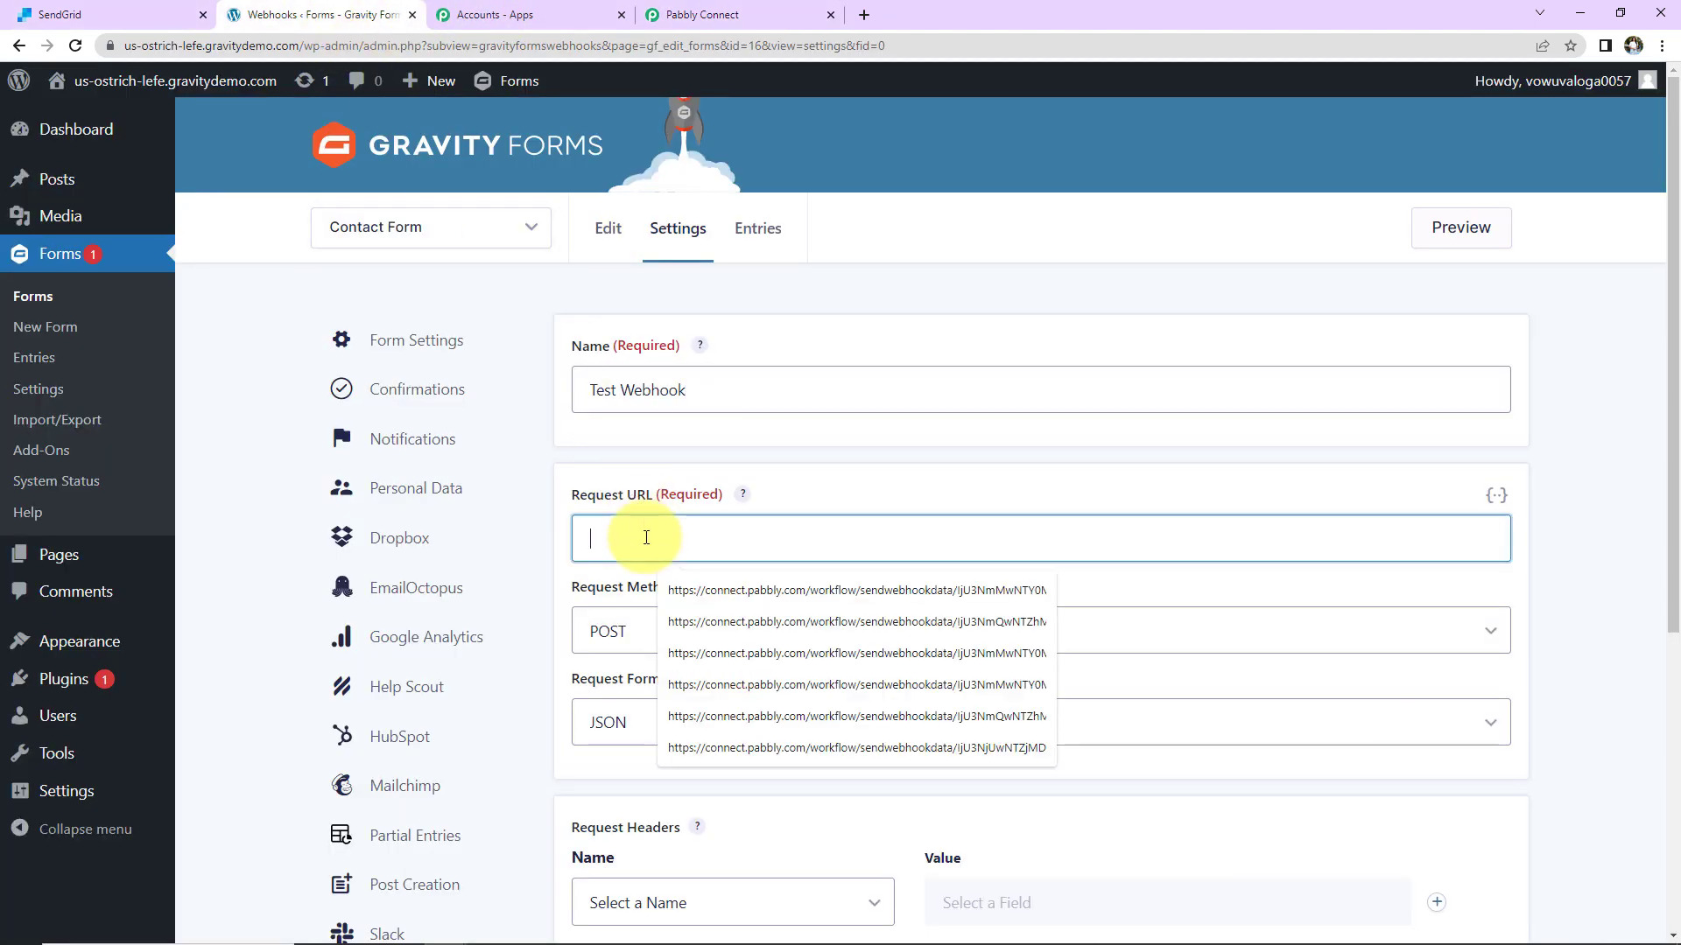
key(ctrl+v)
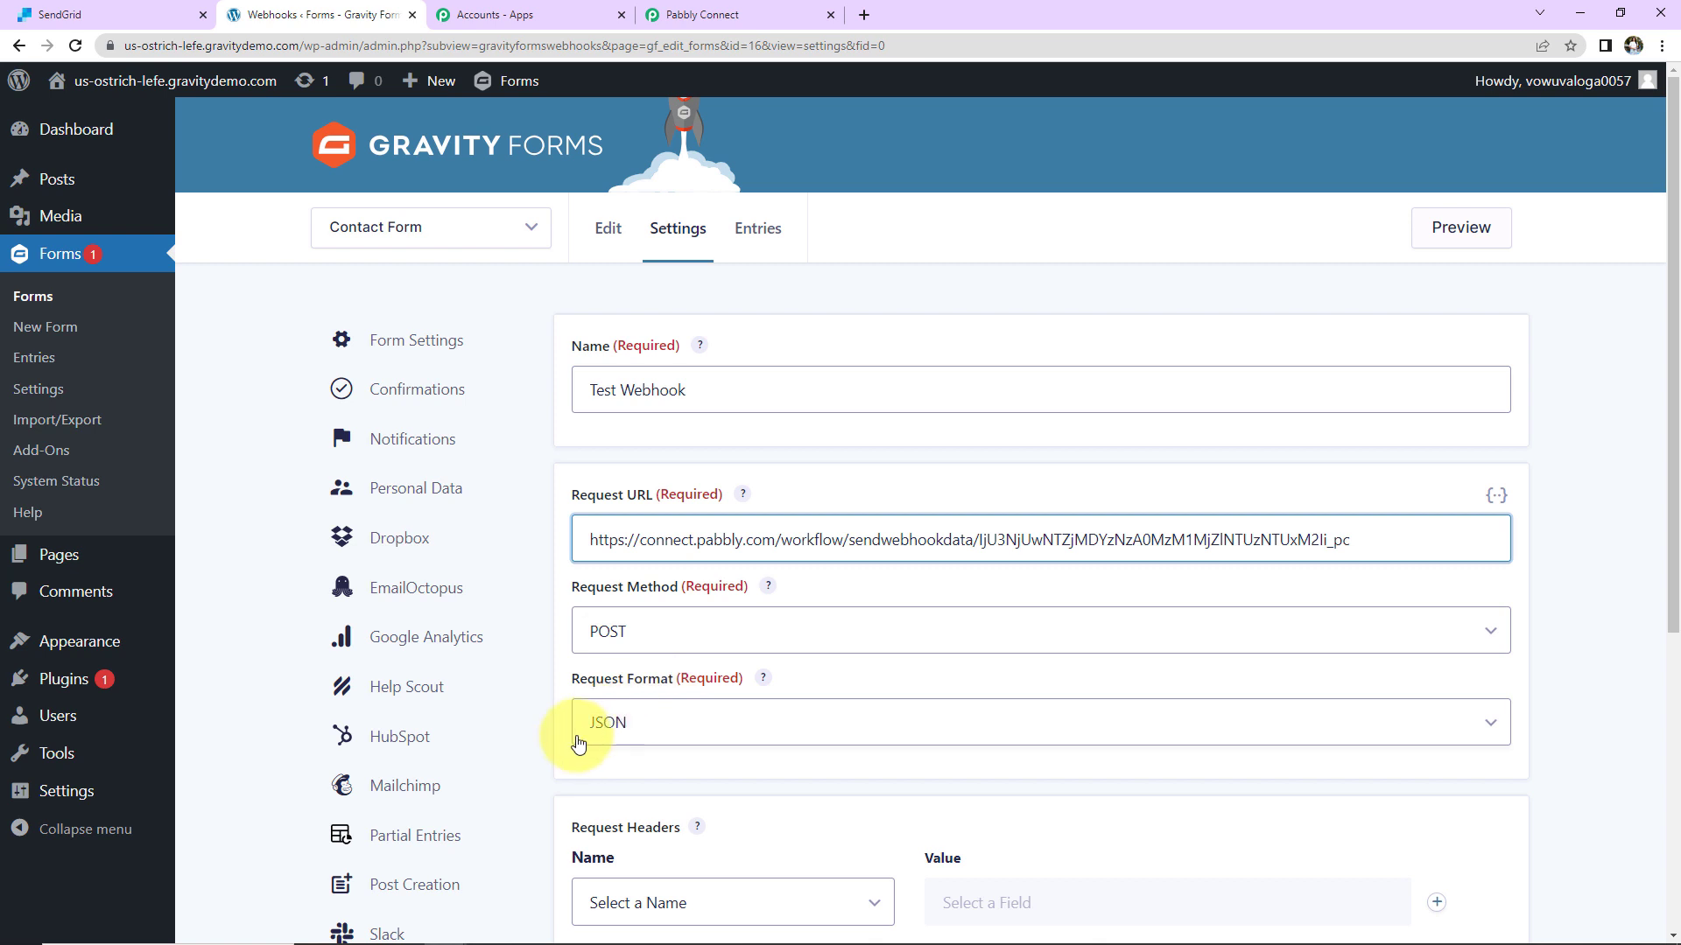
scroll(919, 638, down, 5)
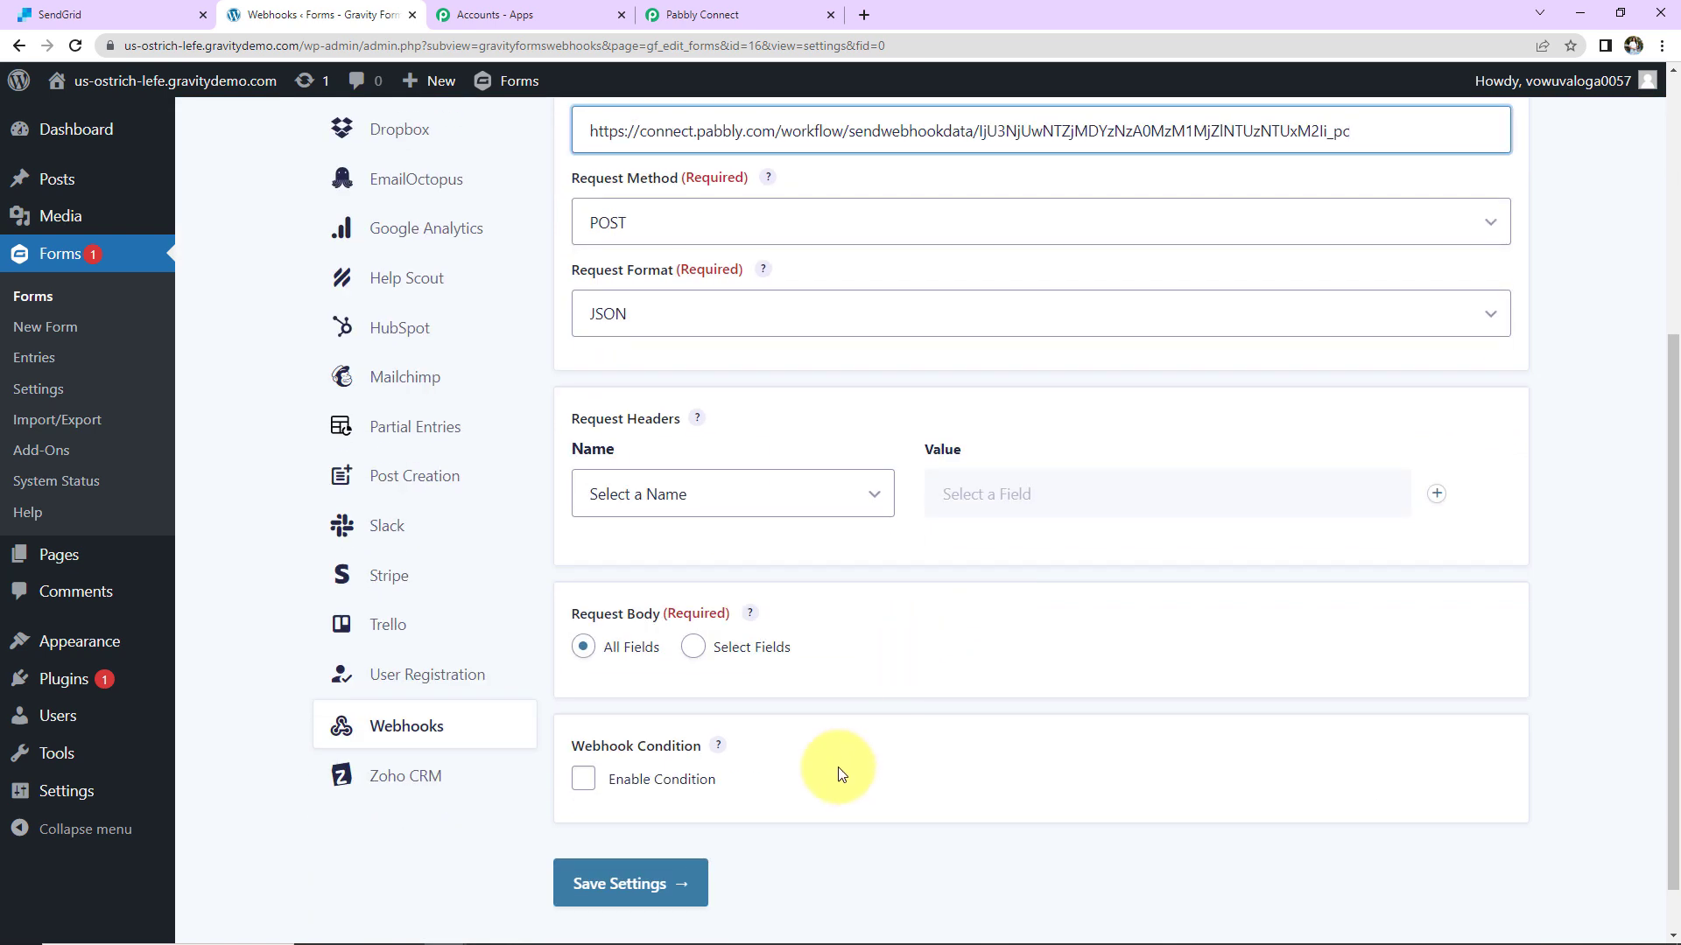
click(601, 897)
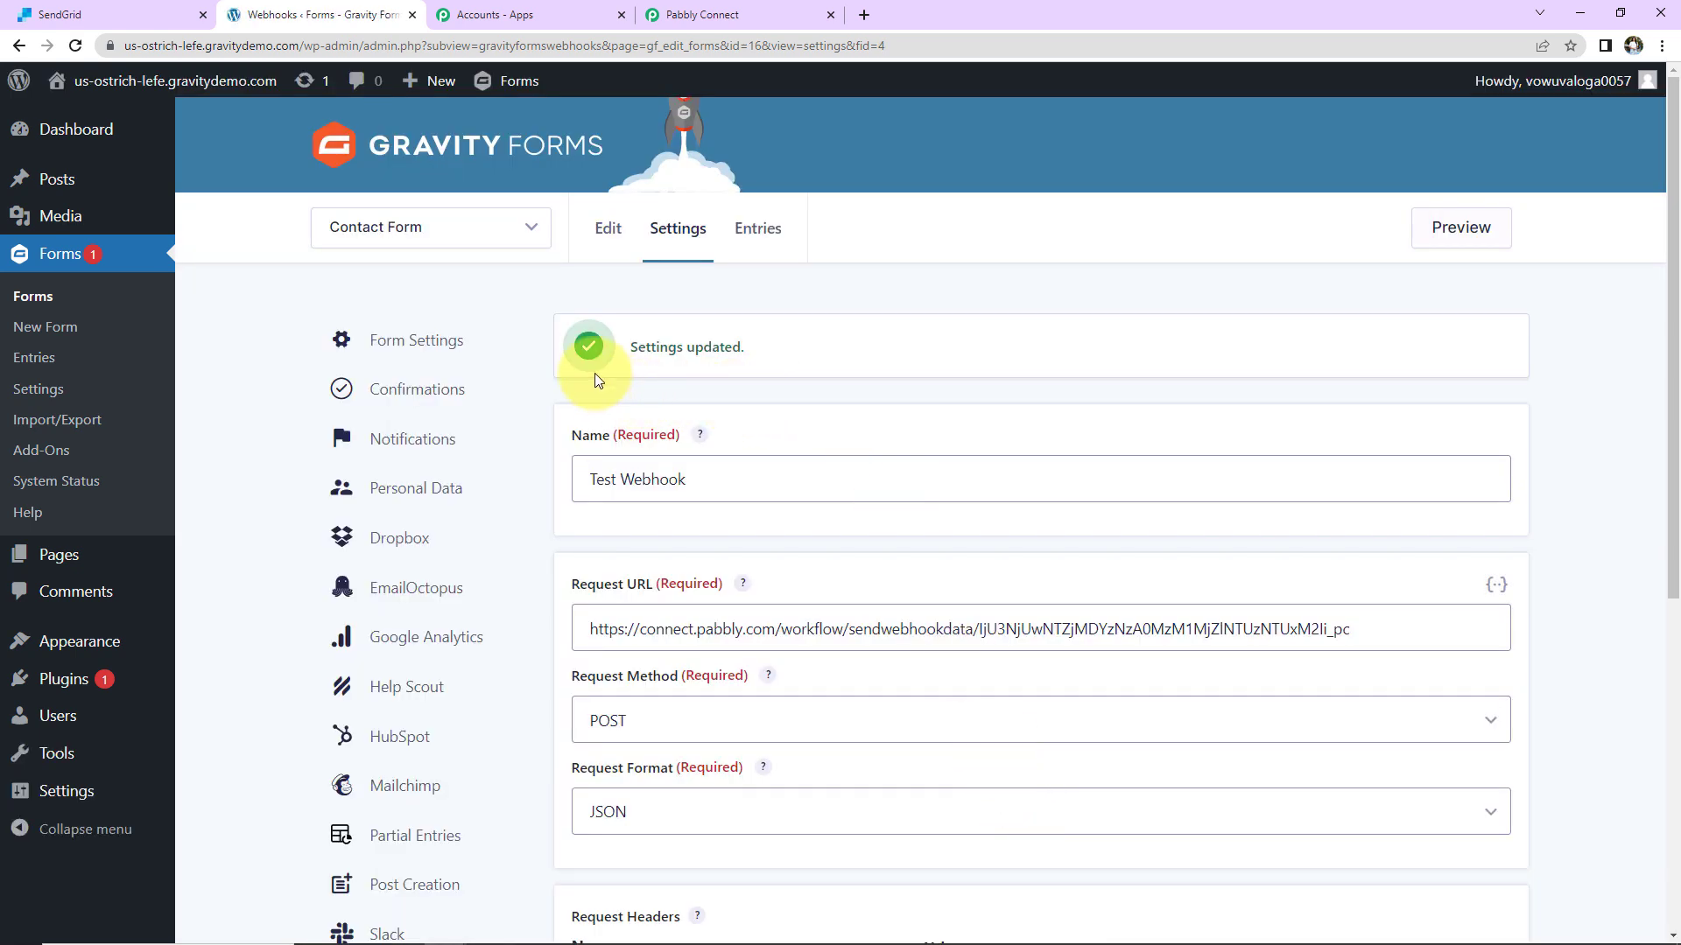
click(714, 12)
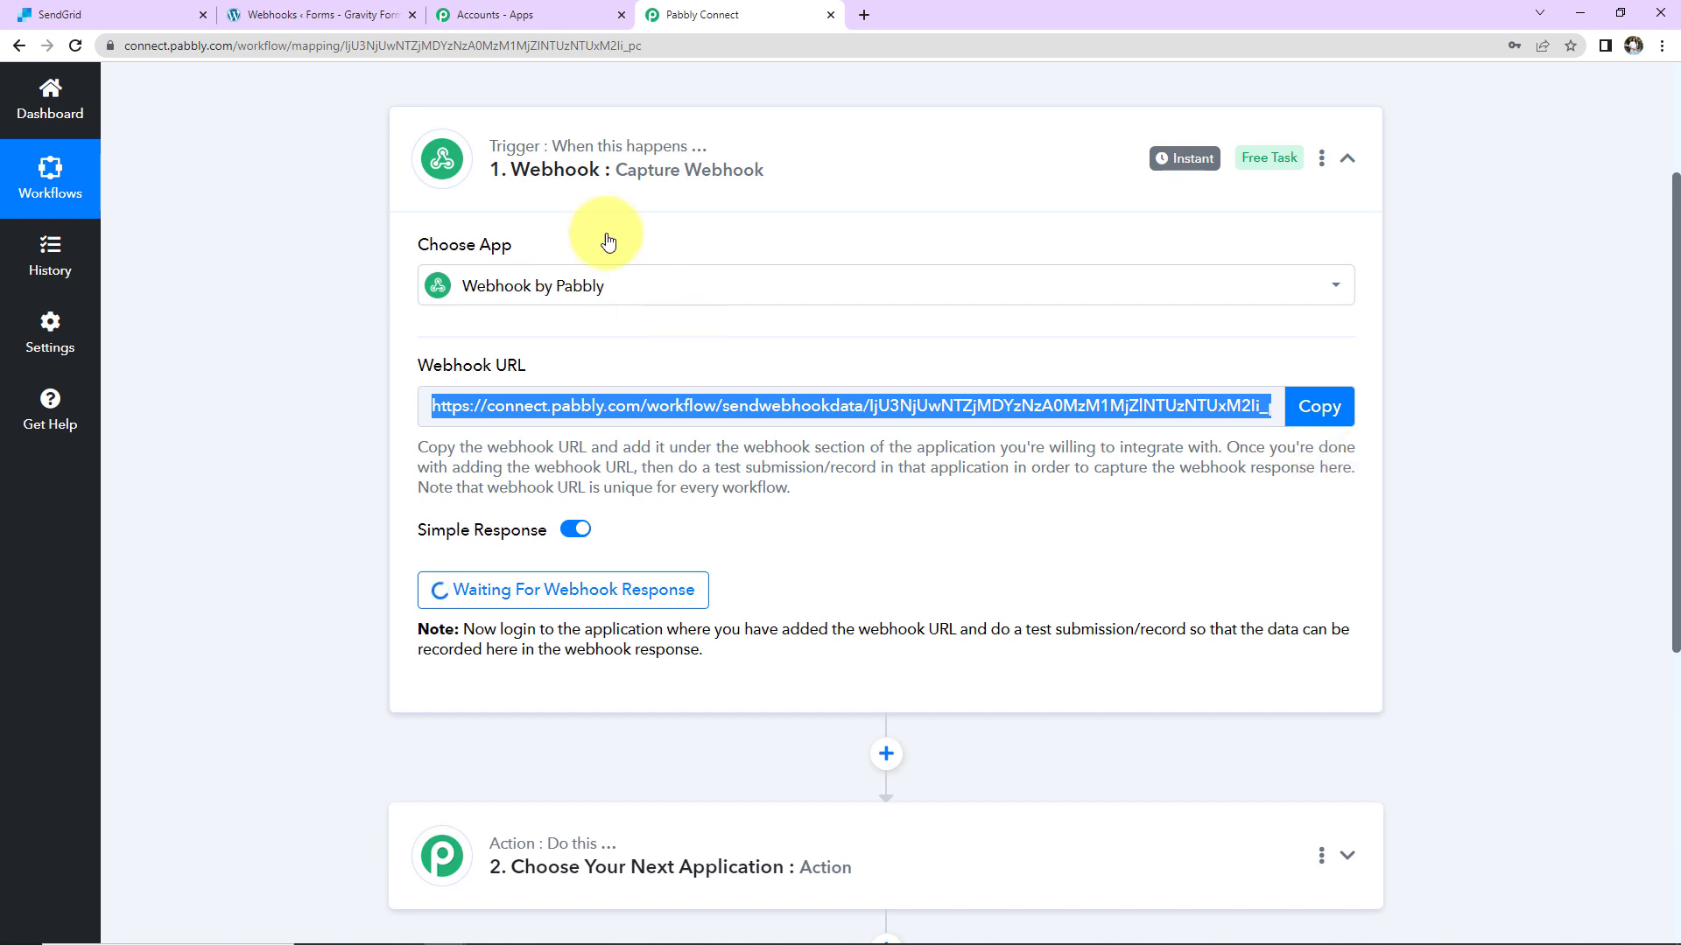
Step: Preview the Contact Form, autofill test contact details, fix the phone number, and submit
click(350, 14)
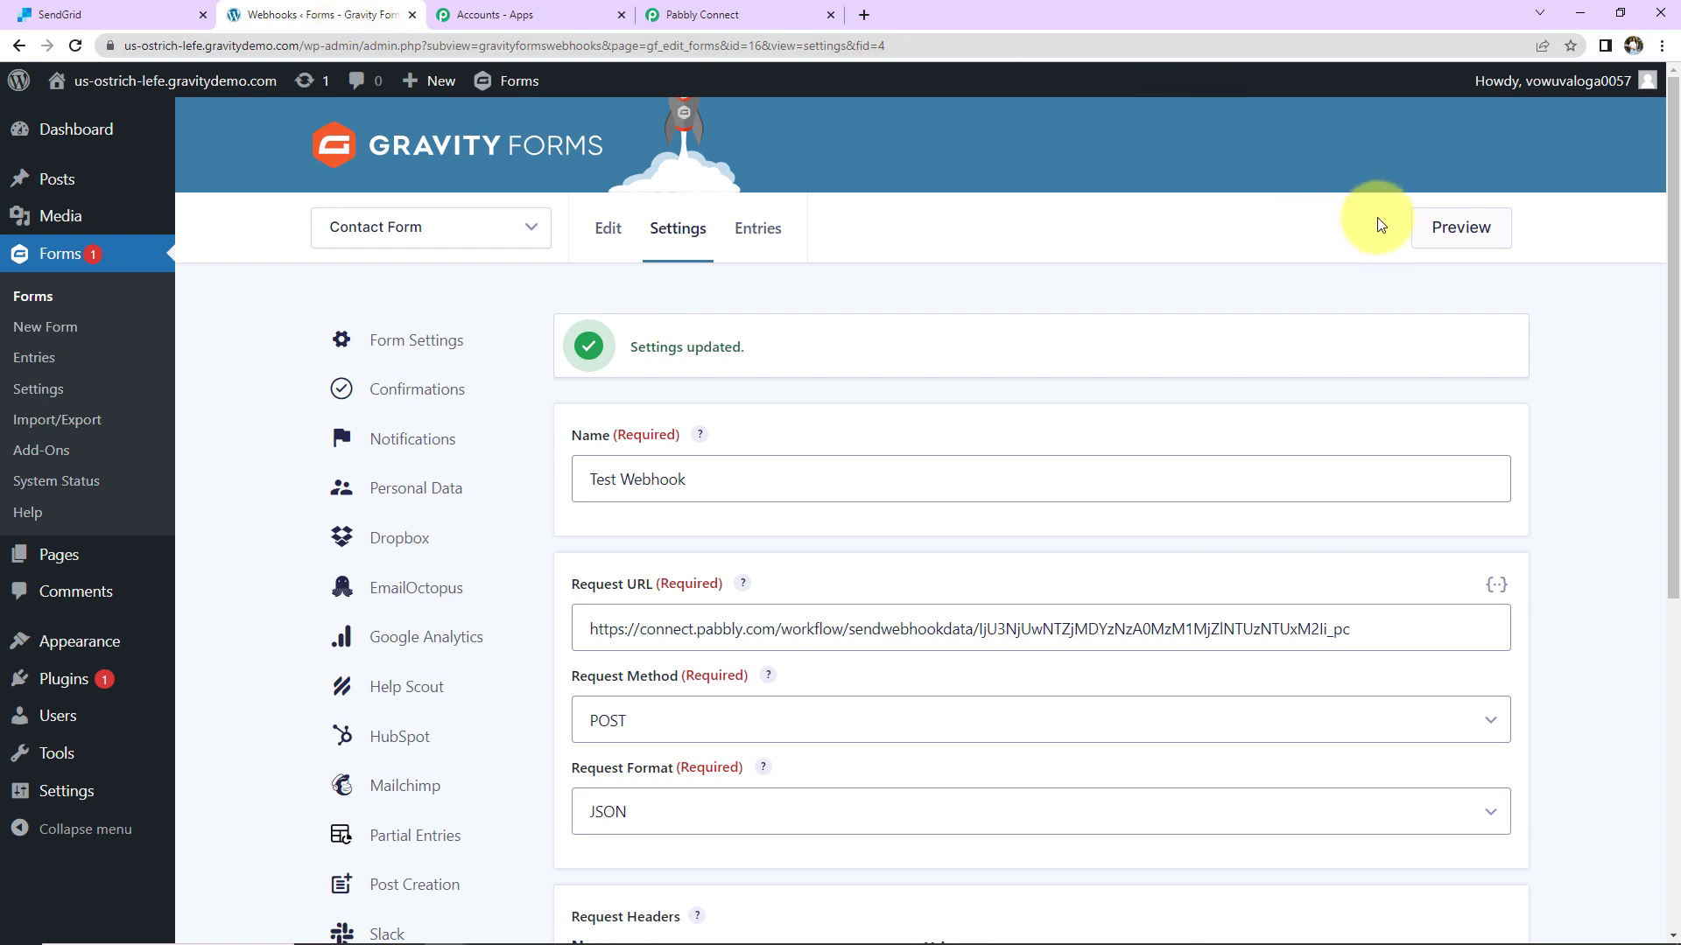
click(1456, 235)
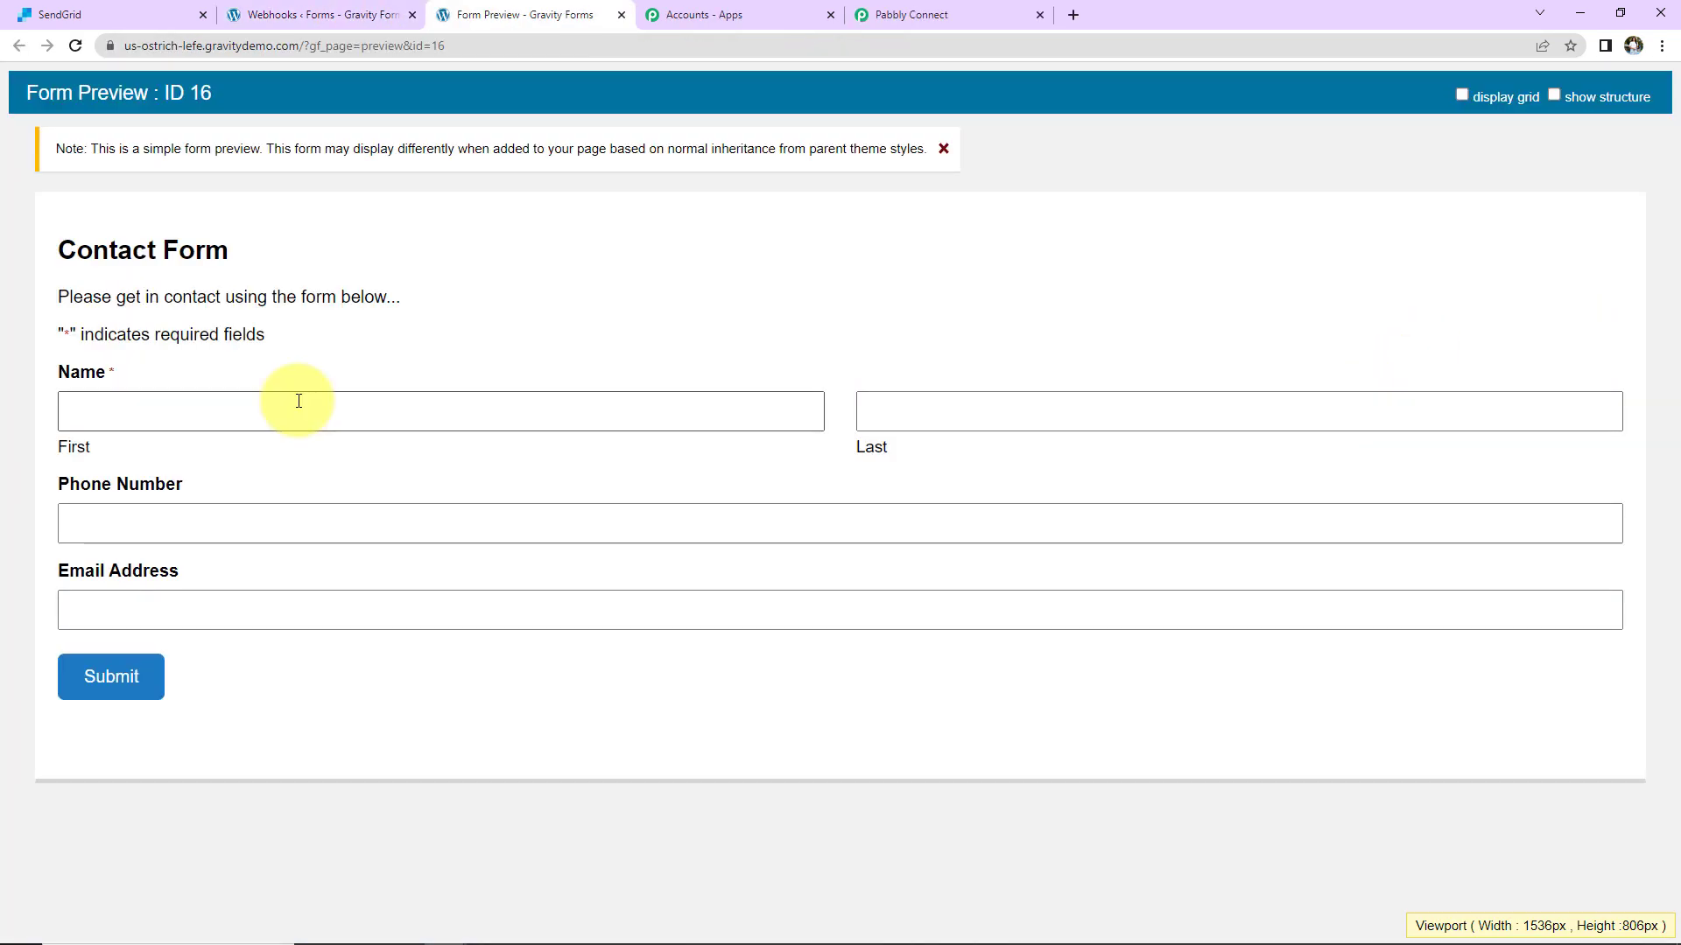
click(299, 401)
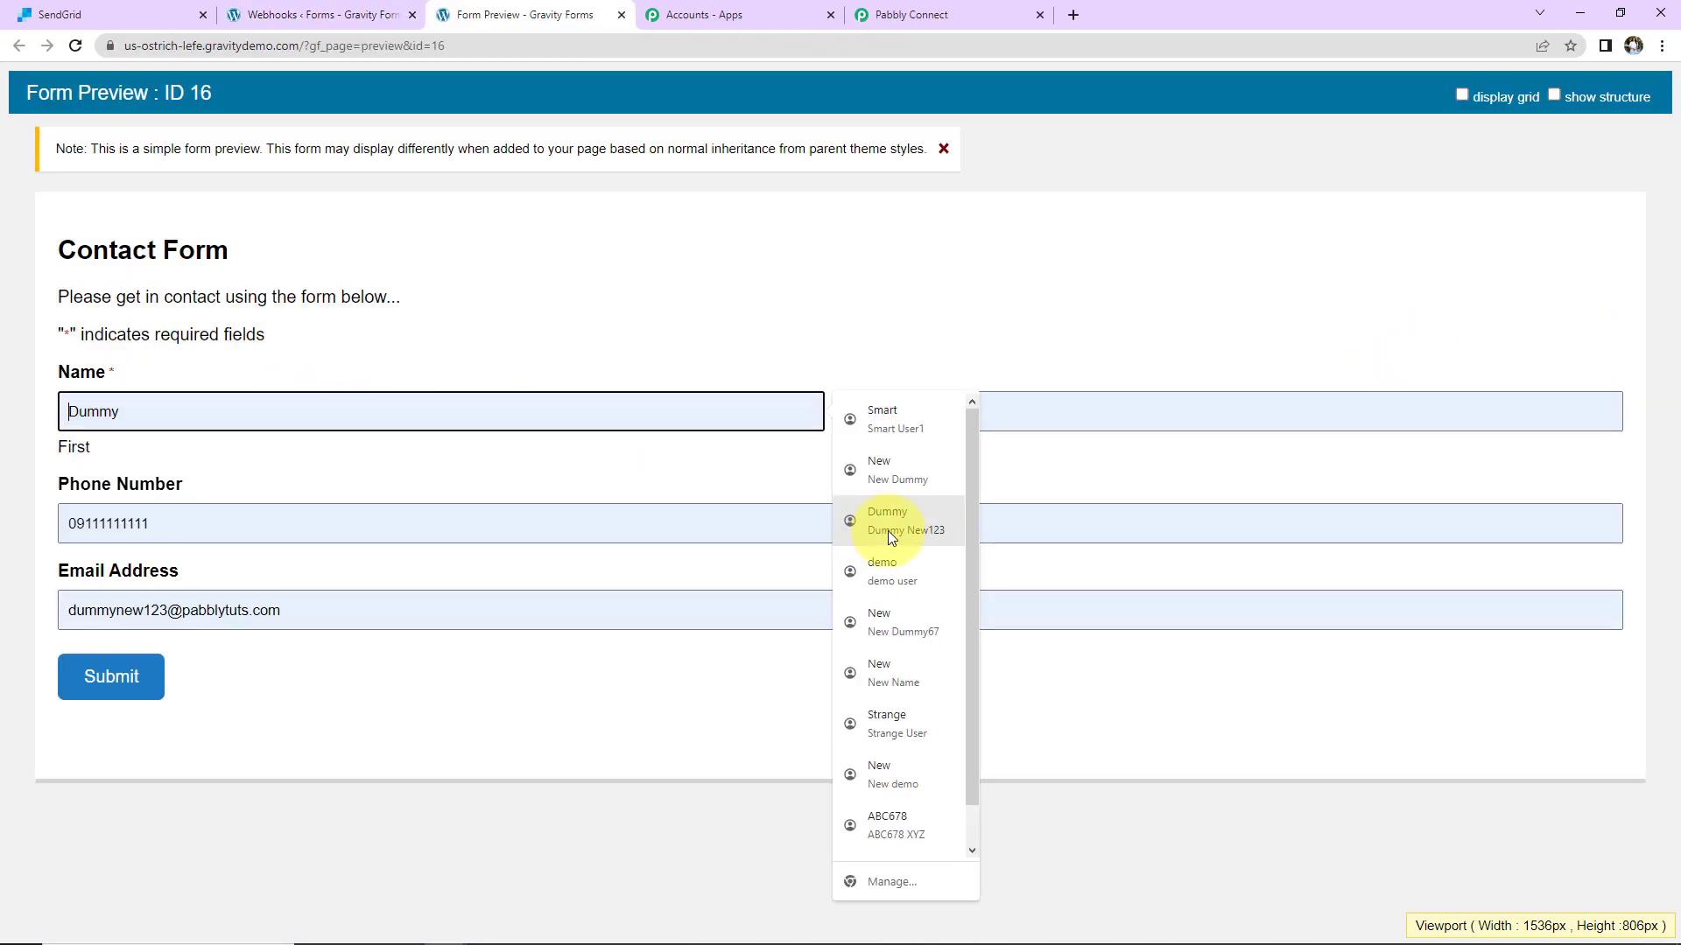
click(884, 527)
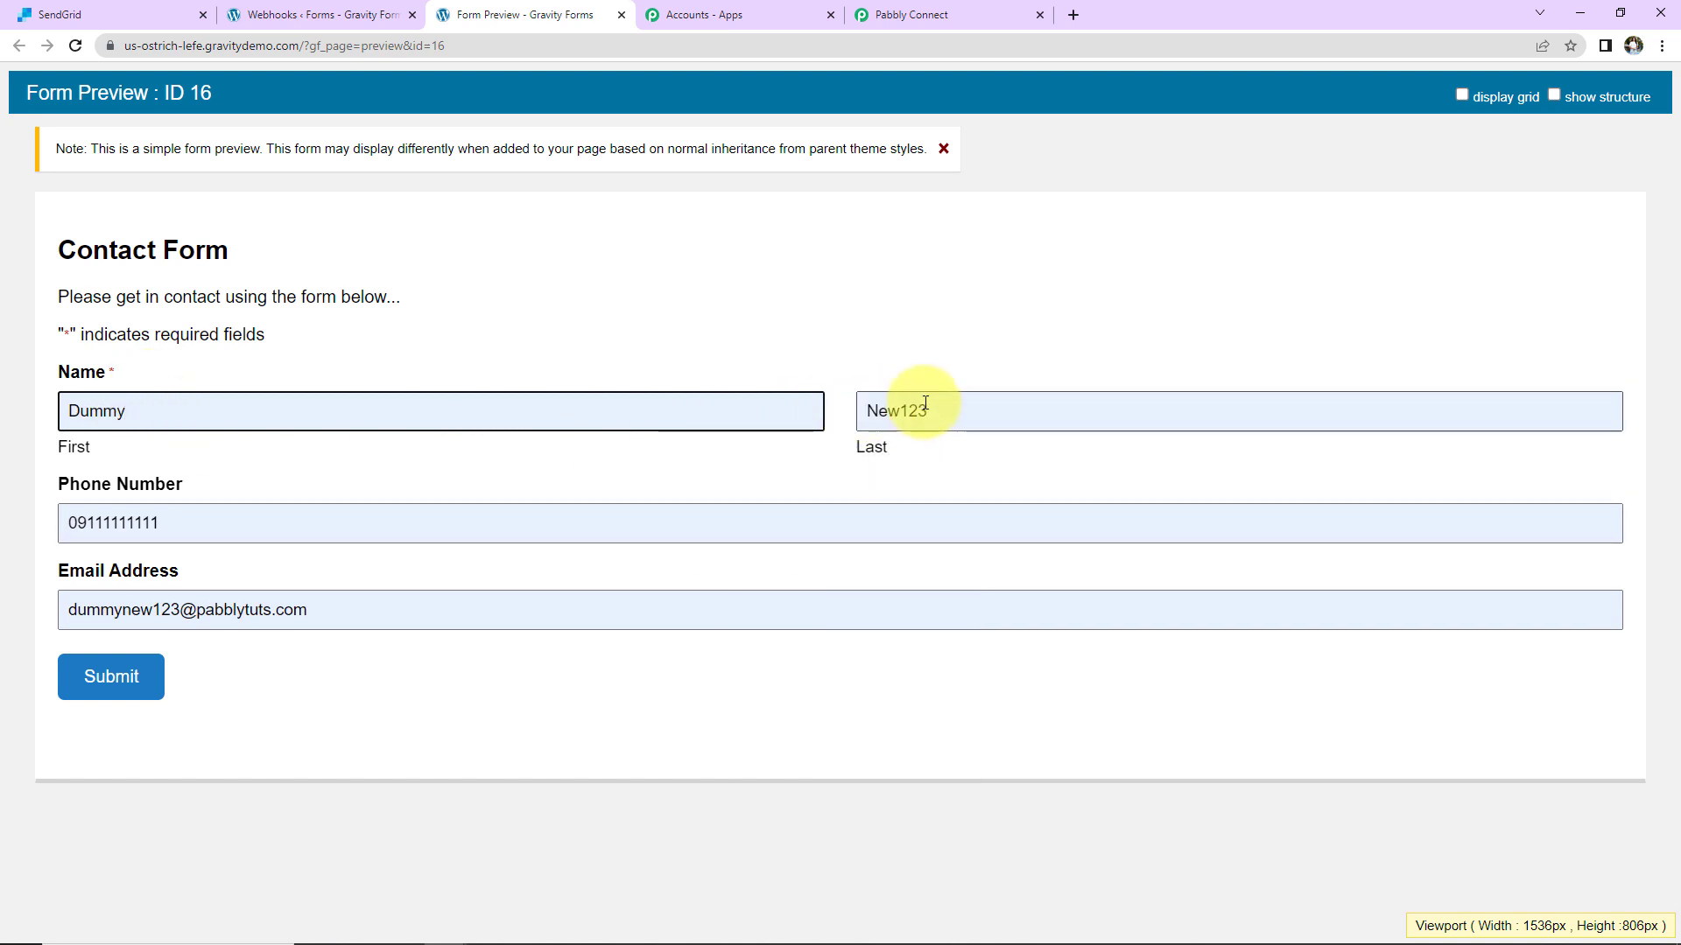
click(74, 524)
key(Escape)
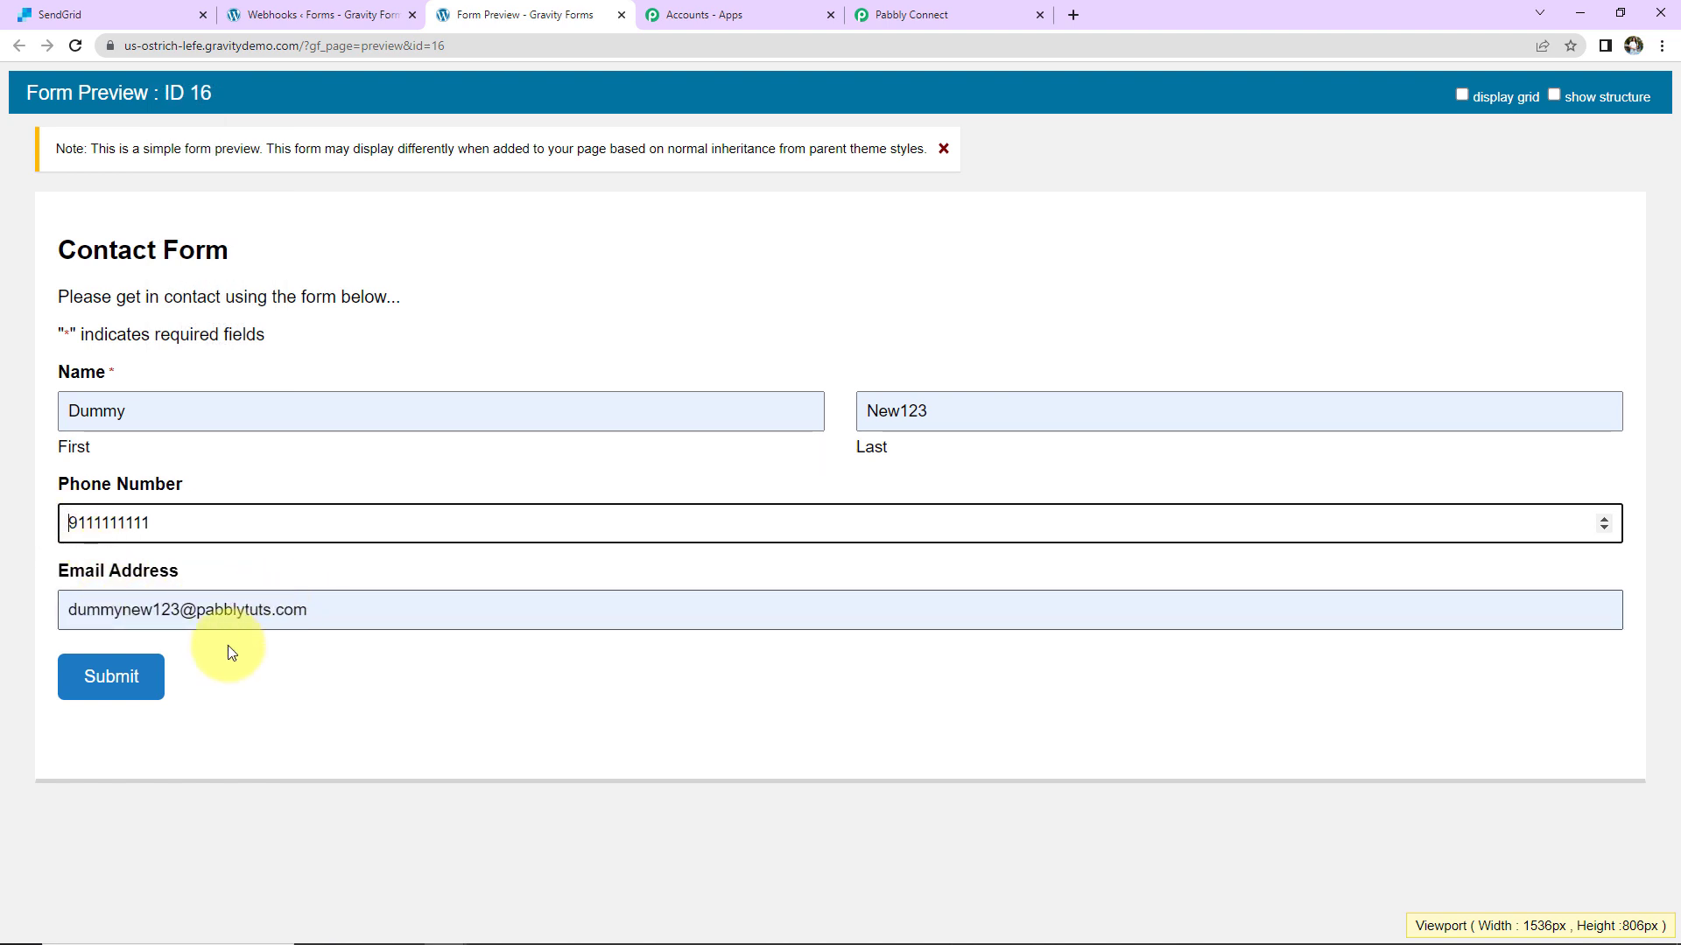
click(140, 685)
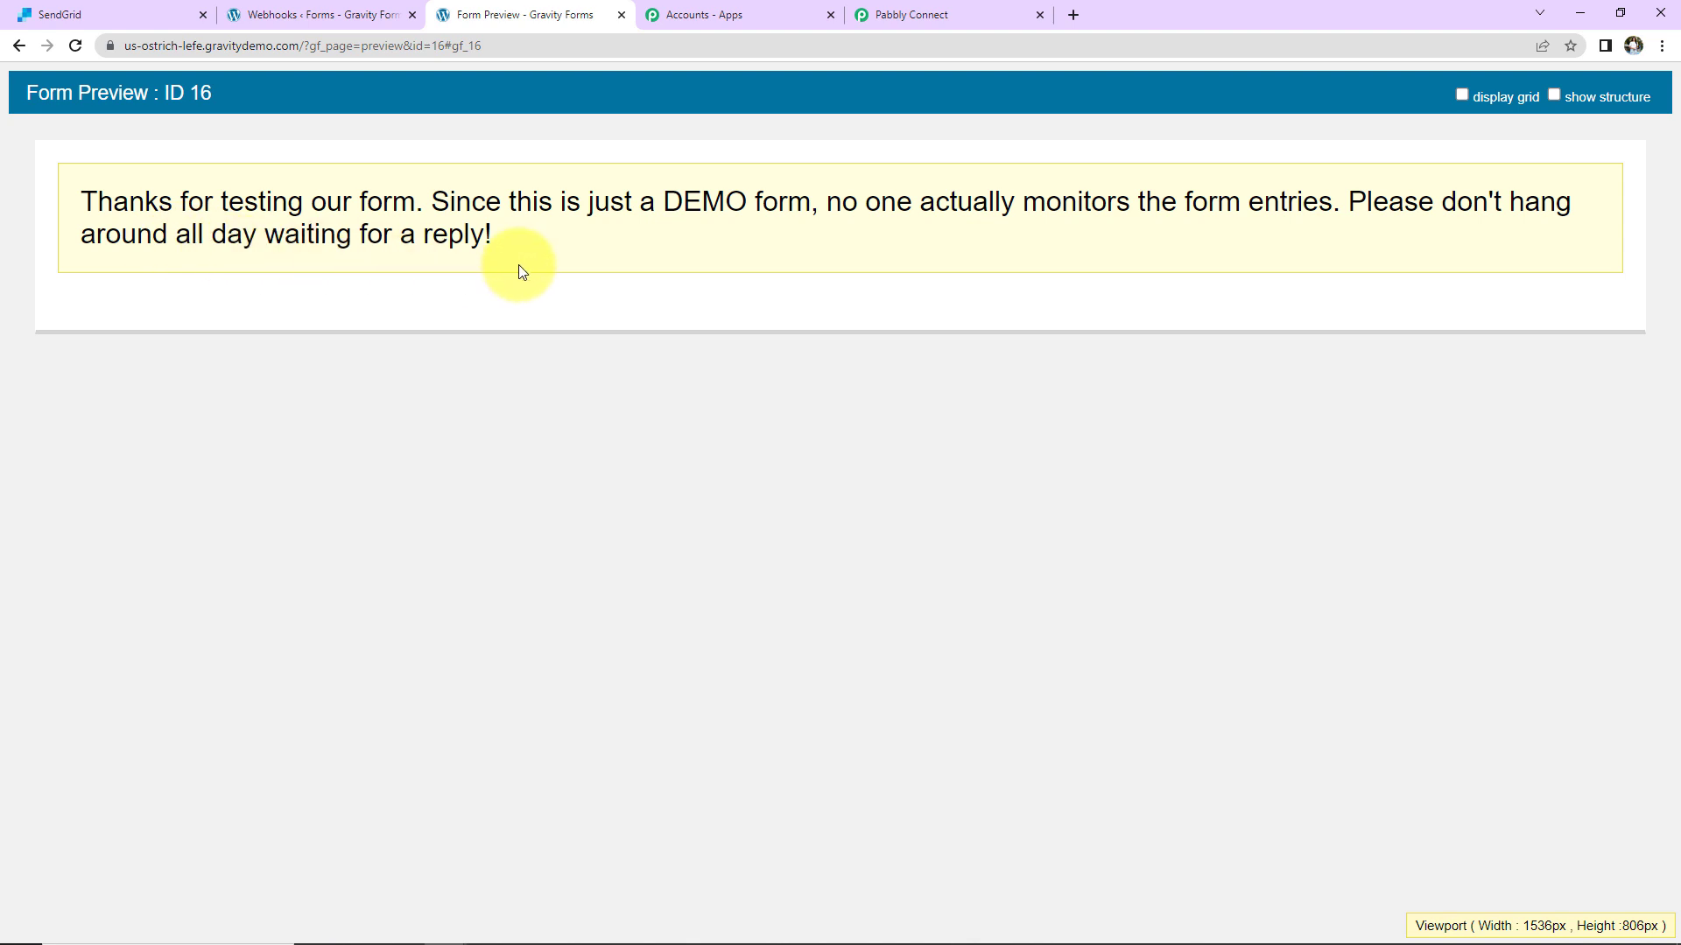
Step: Review the test submission captured by the Pabbly webhook trigger
click(944, 15)
scroll(1443, 588, down, 5)
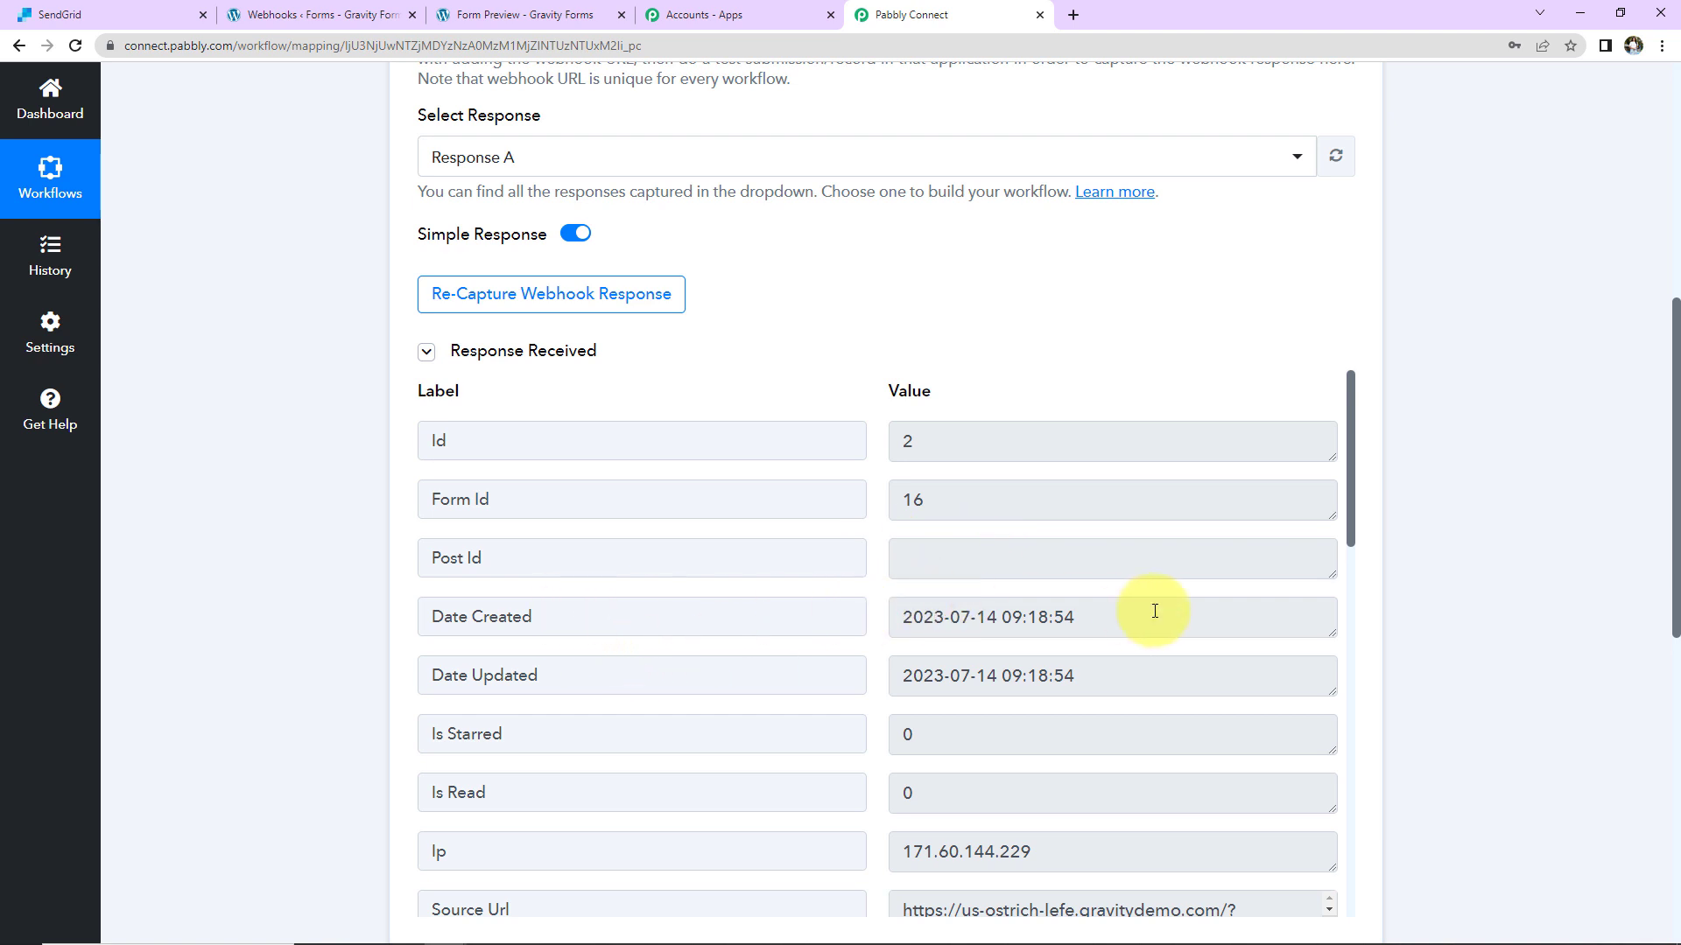
scroll(1155, 611, down, 5)
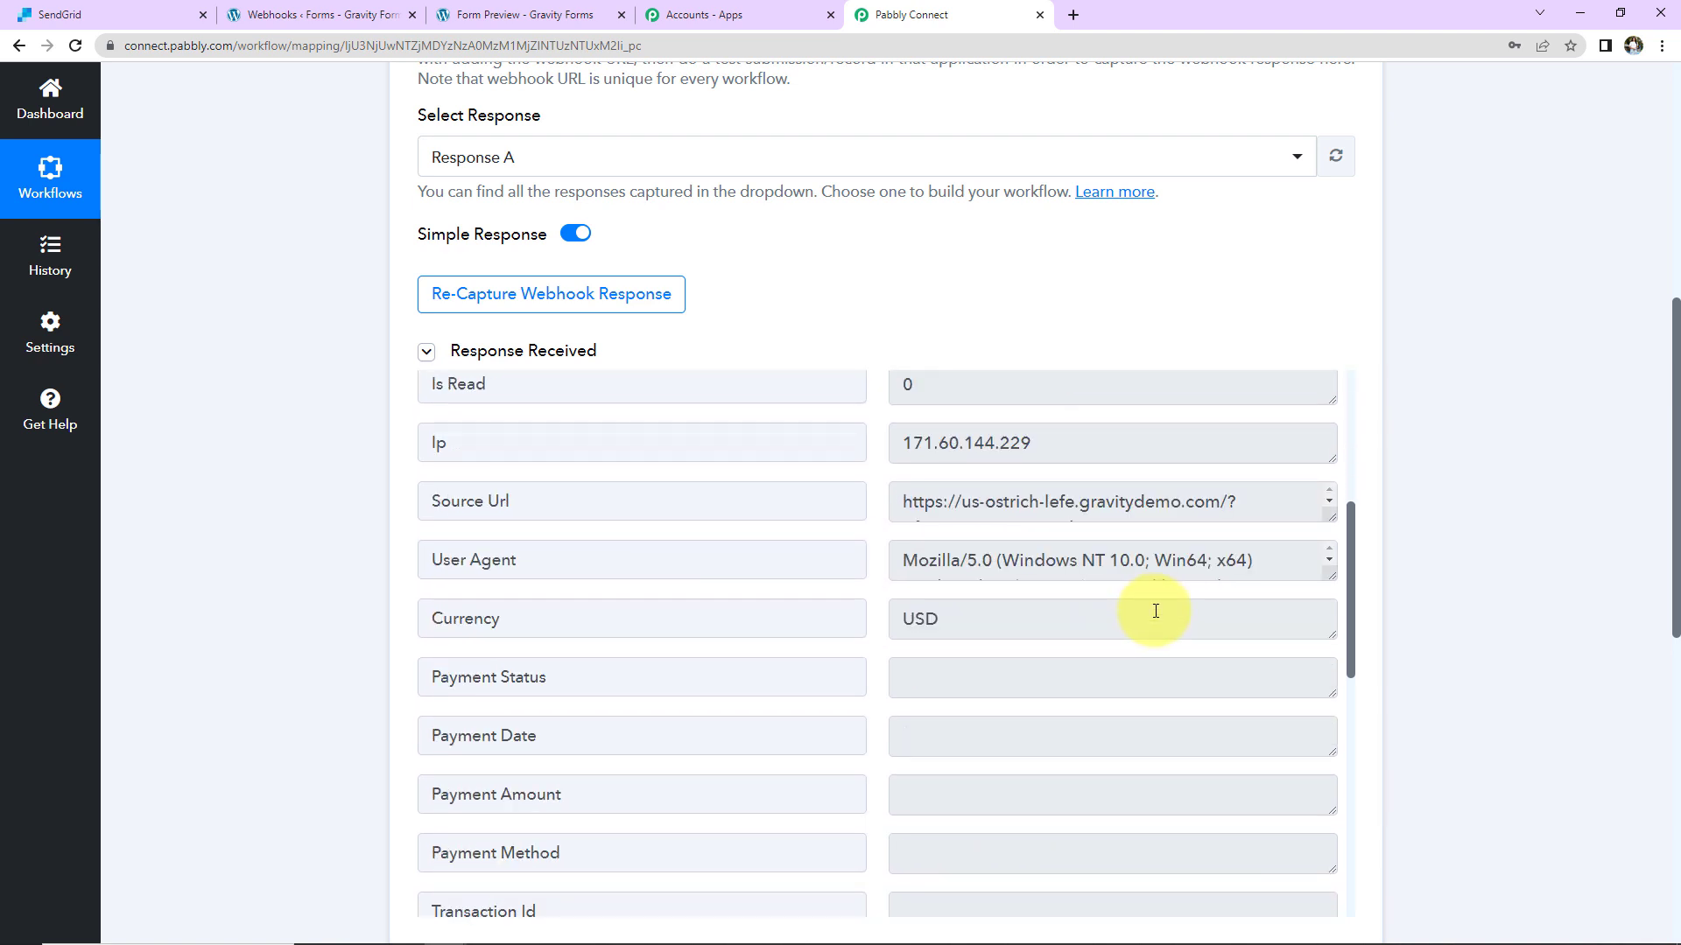
scroll(1036, 517, down, 9)
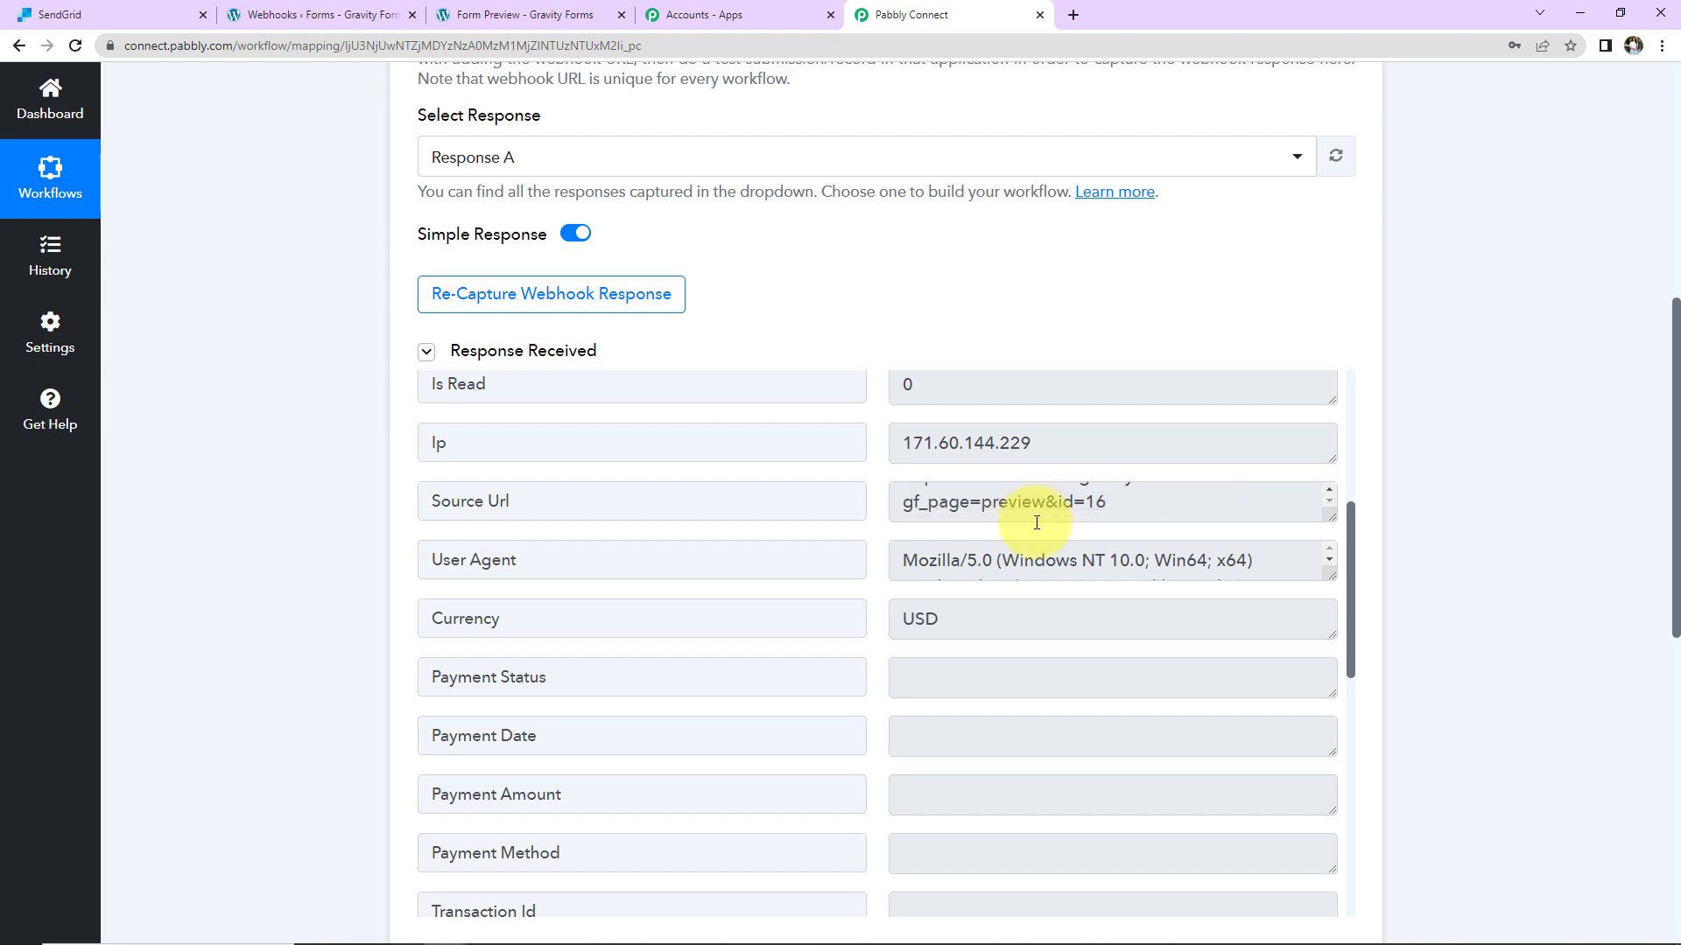
scroll(1040, 643, down, 2)
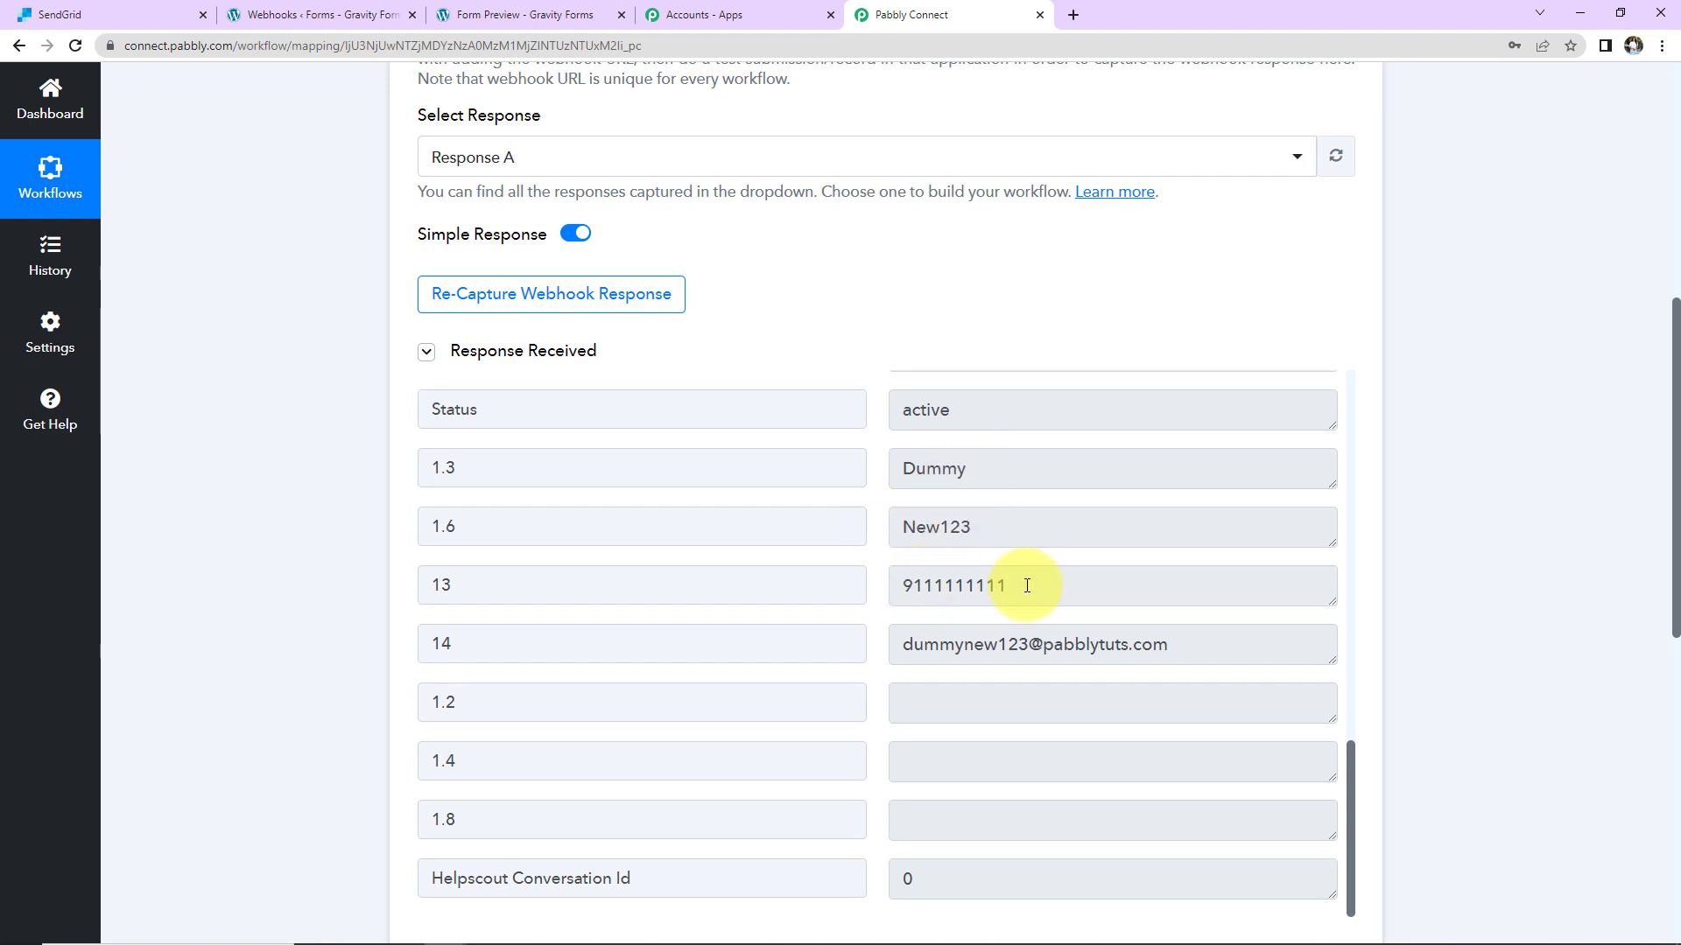
scroll(1115, 638, down, 3)
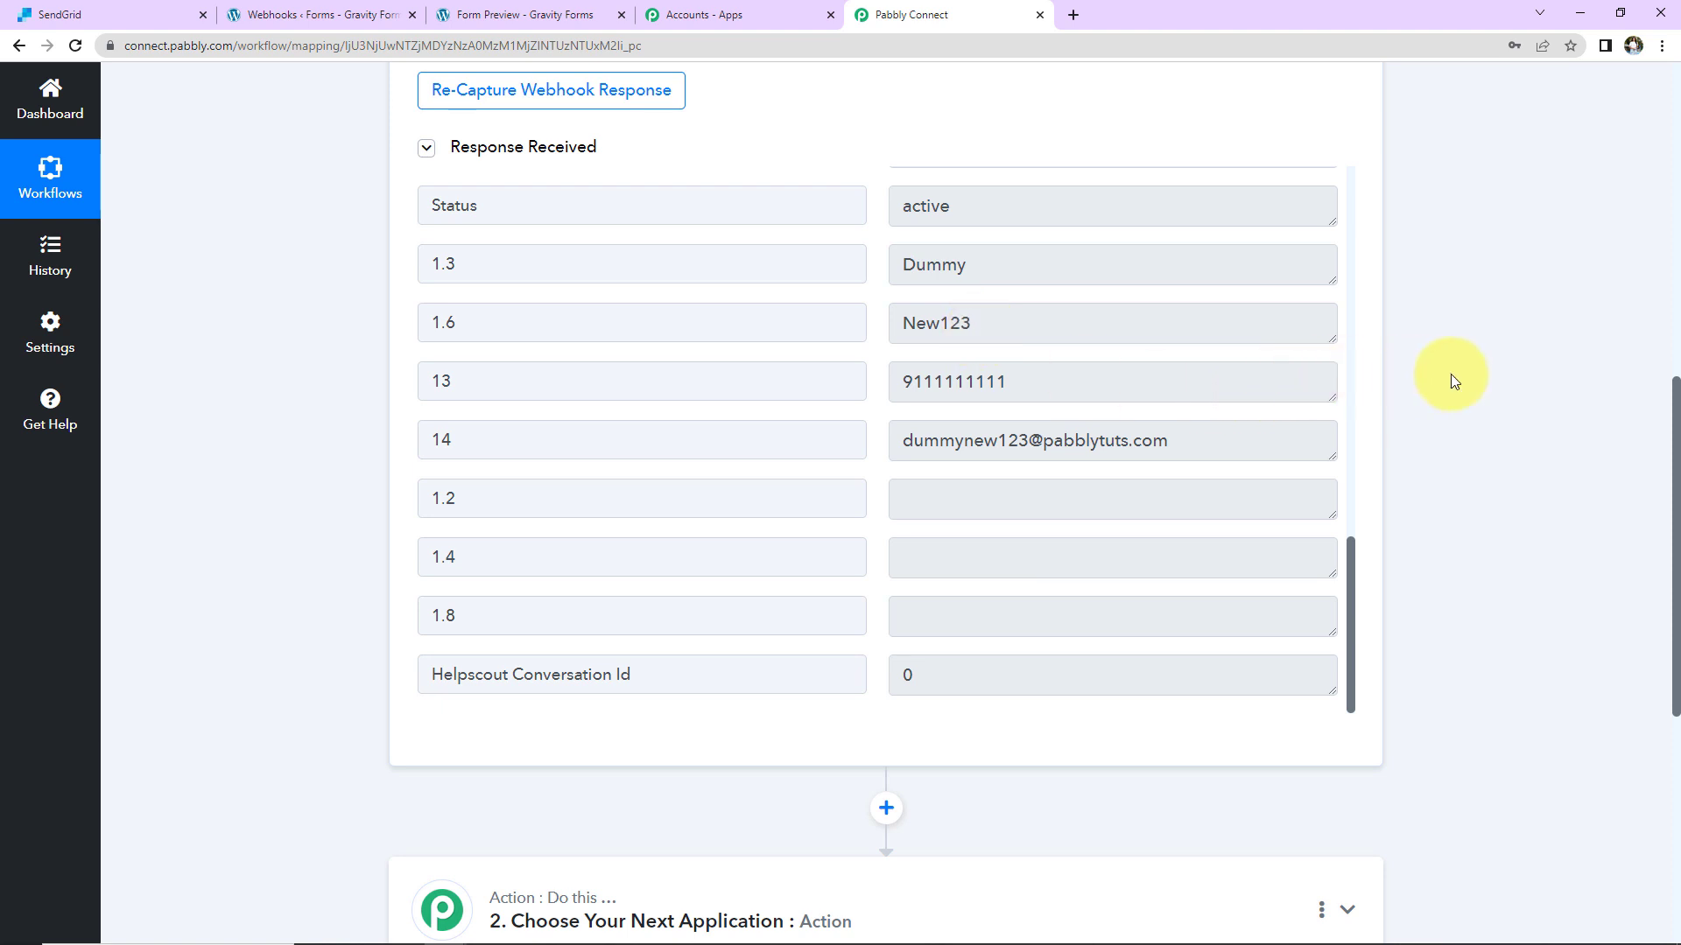
scroll(1400, 394, down, 5)
Step: Set the action to SendGrid's Send an Email event and begin connecting an account
click(736, 507)
click(640, 623)
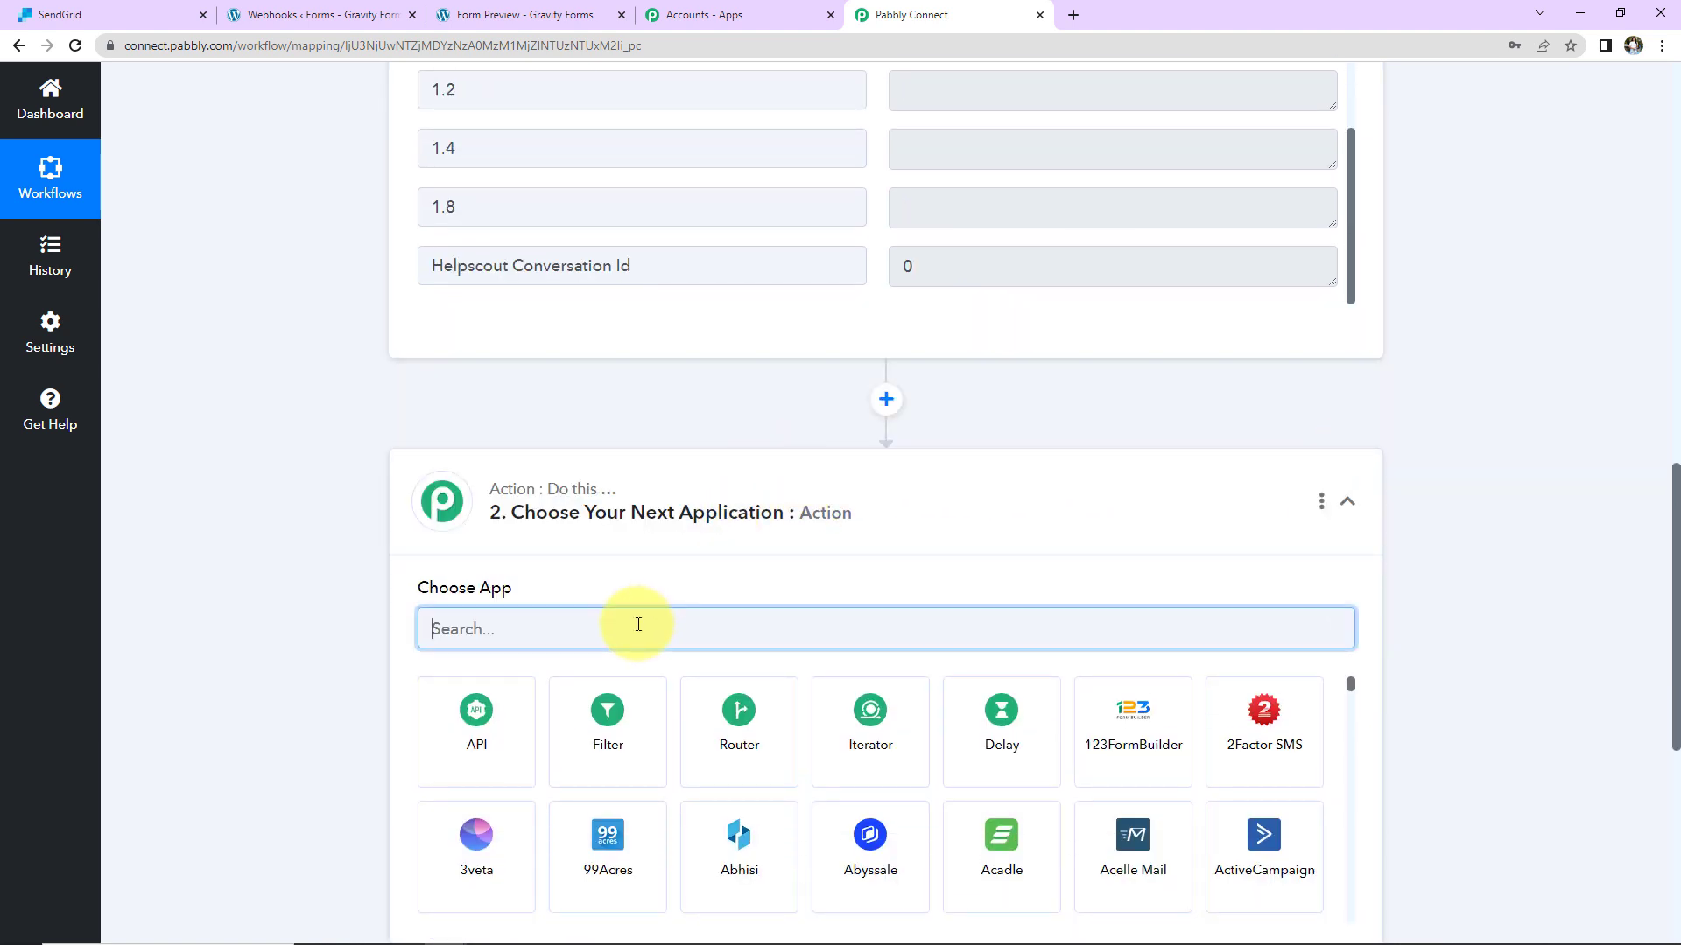
text(send)
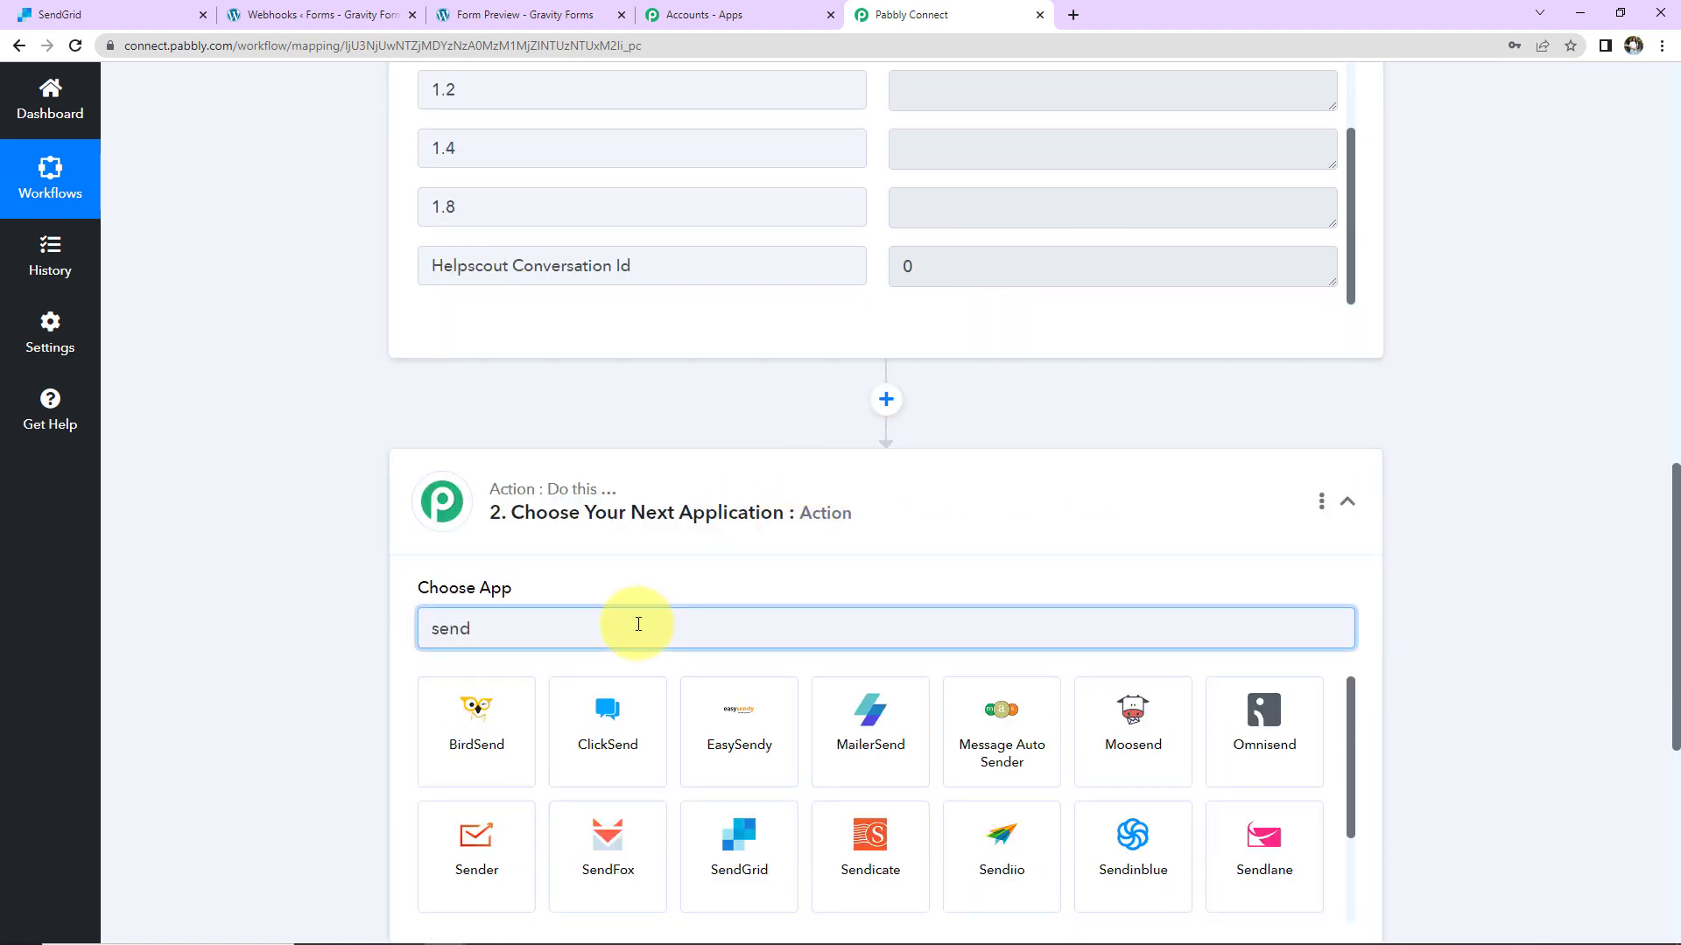
click(728, 826)
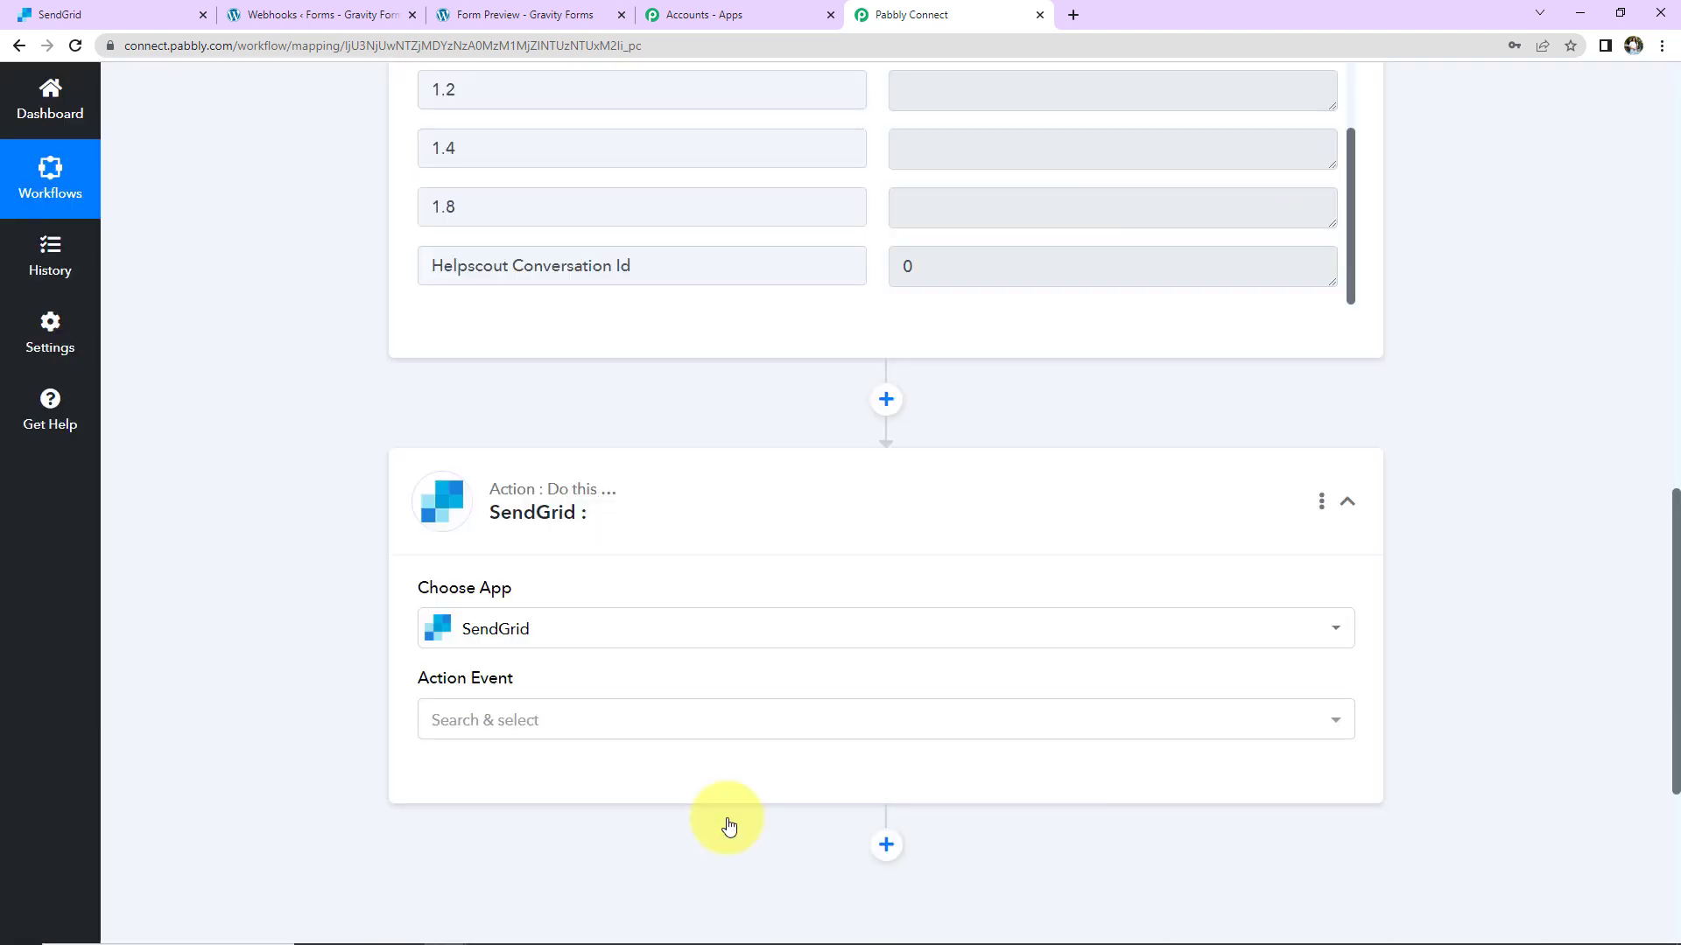
click(589, 722)
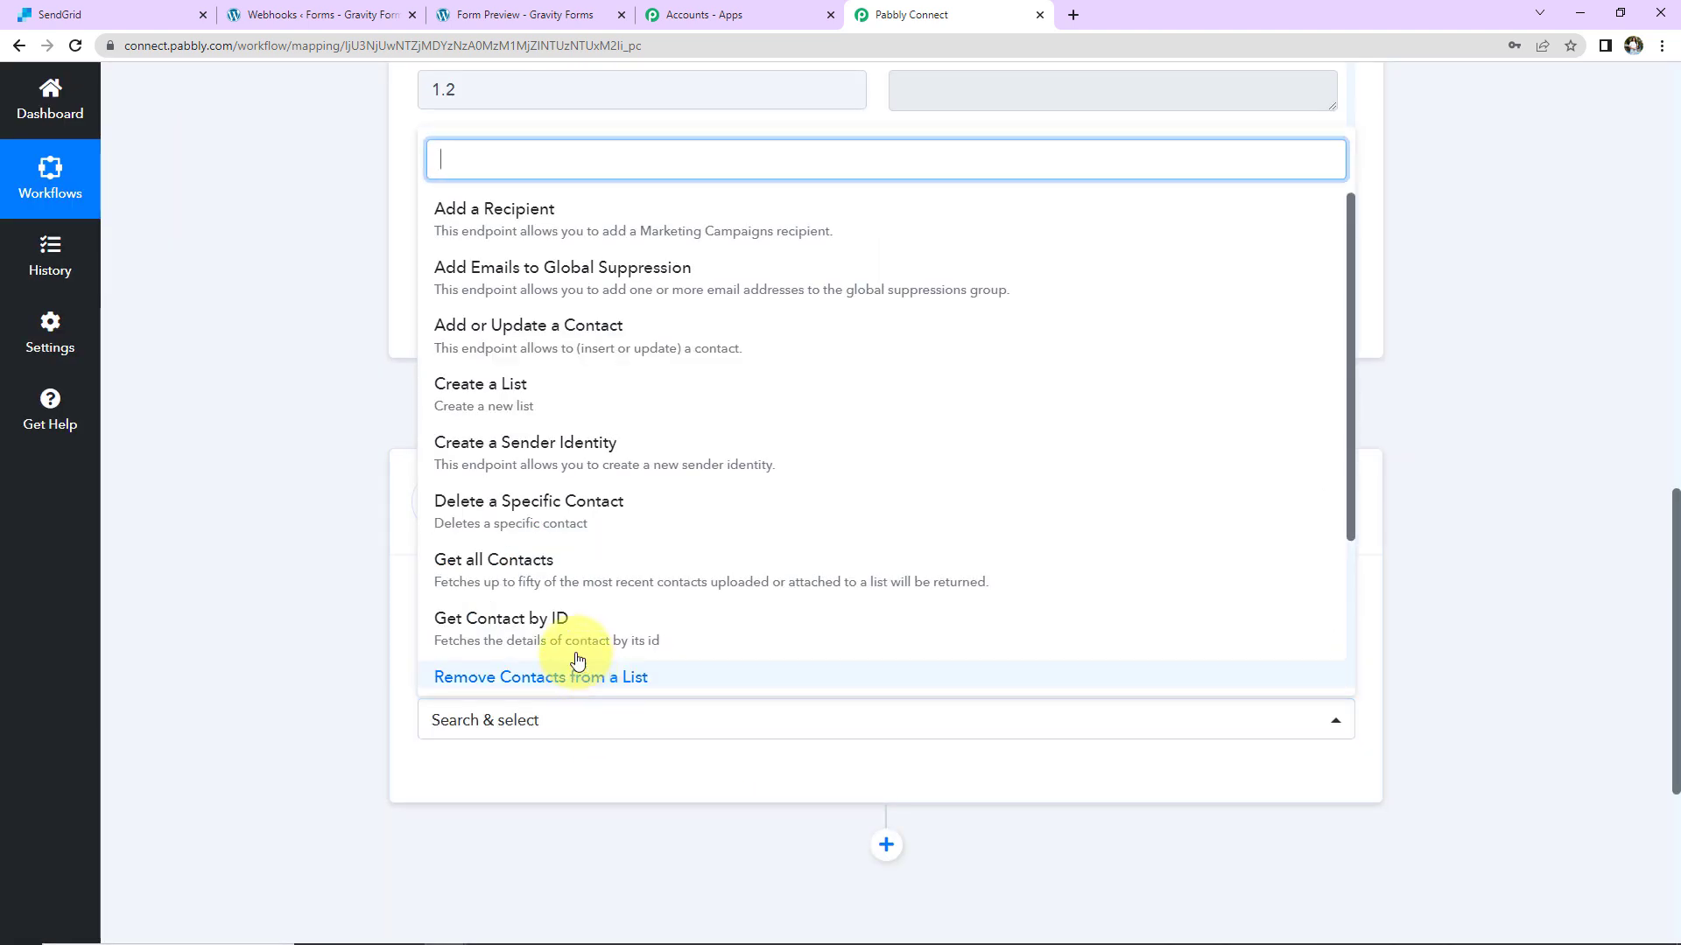
scroll(548, 558, down, 3)
click(544, 548)
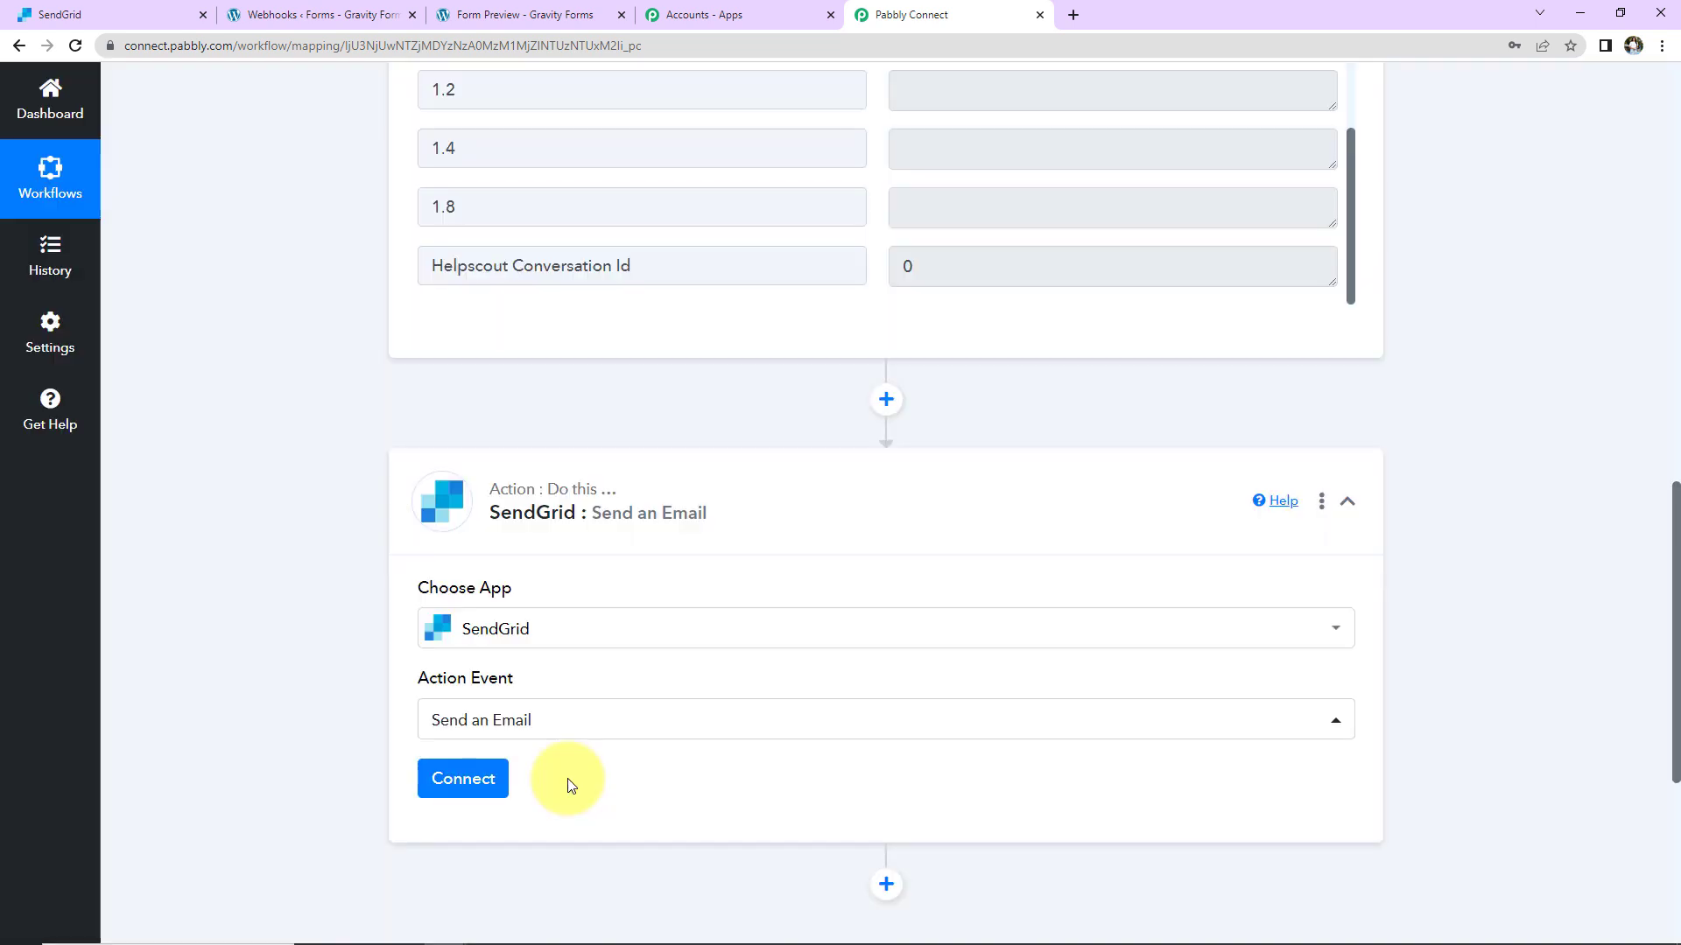
click(466, 778)
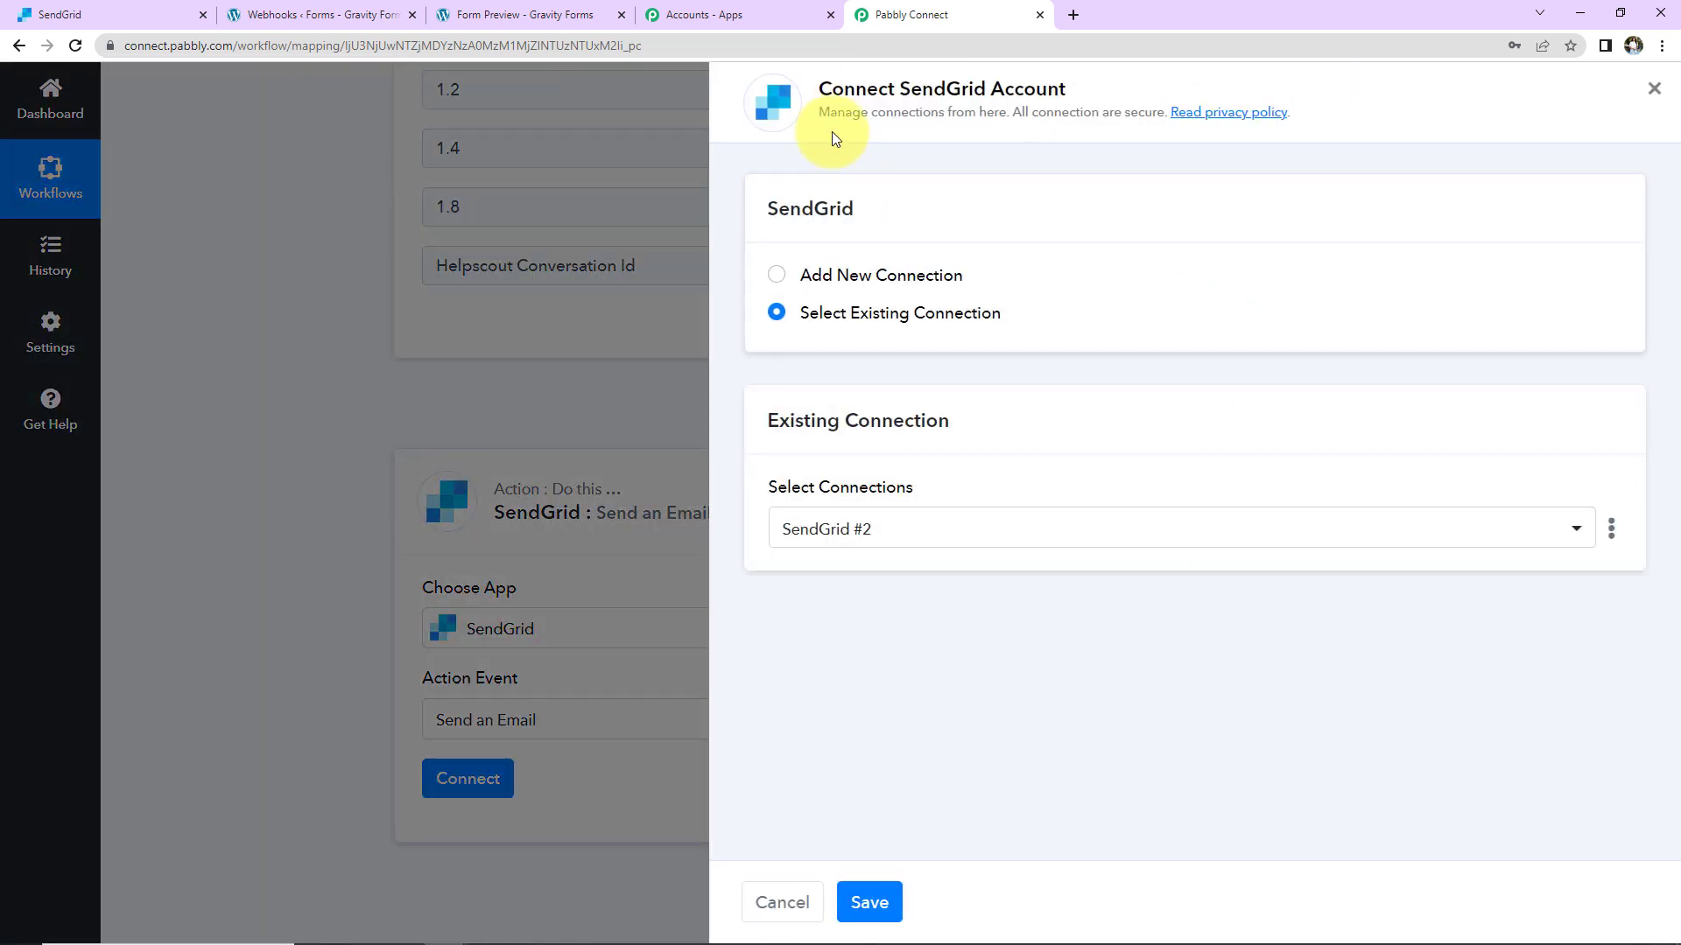
Step: Add a new SendGrid connection (SendGrid #3), then go to the SendGrid dashboard for an API key
drag(820, 91, 1094, 99)
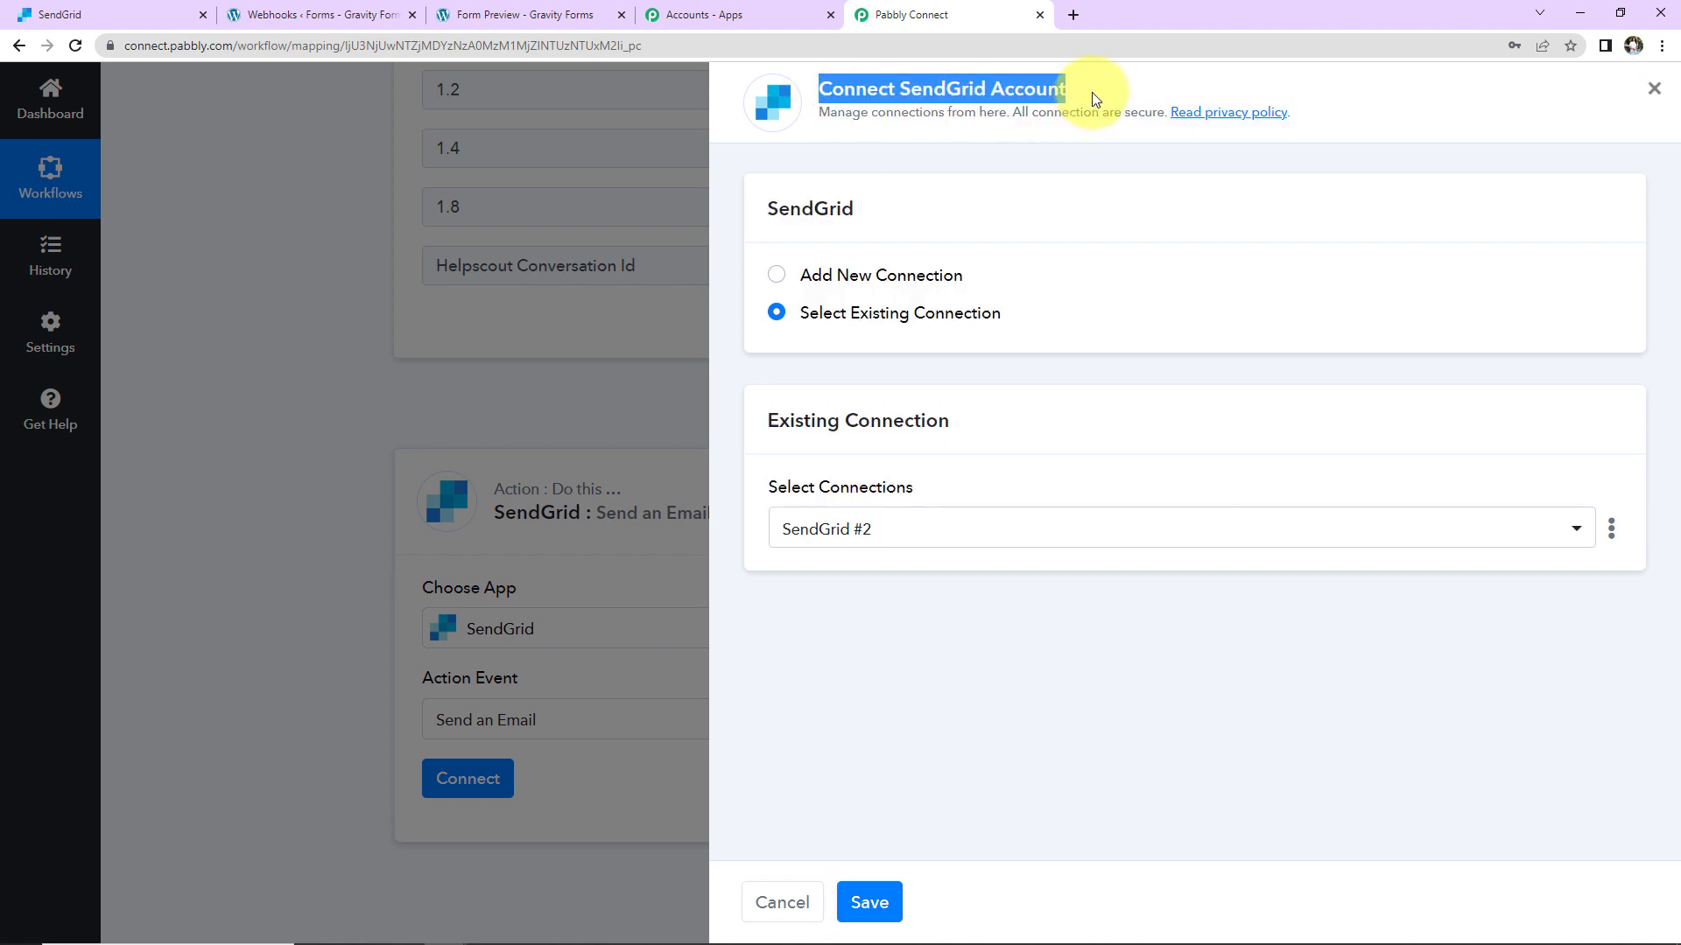
click(776, 275)
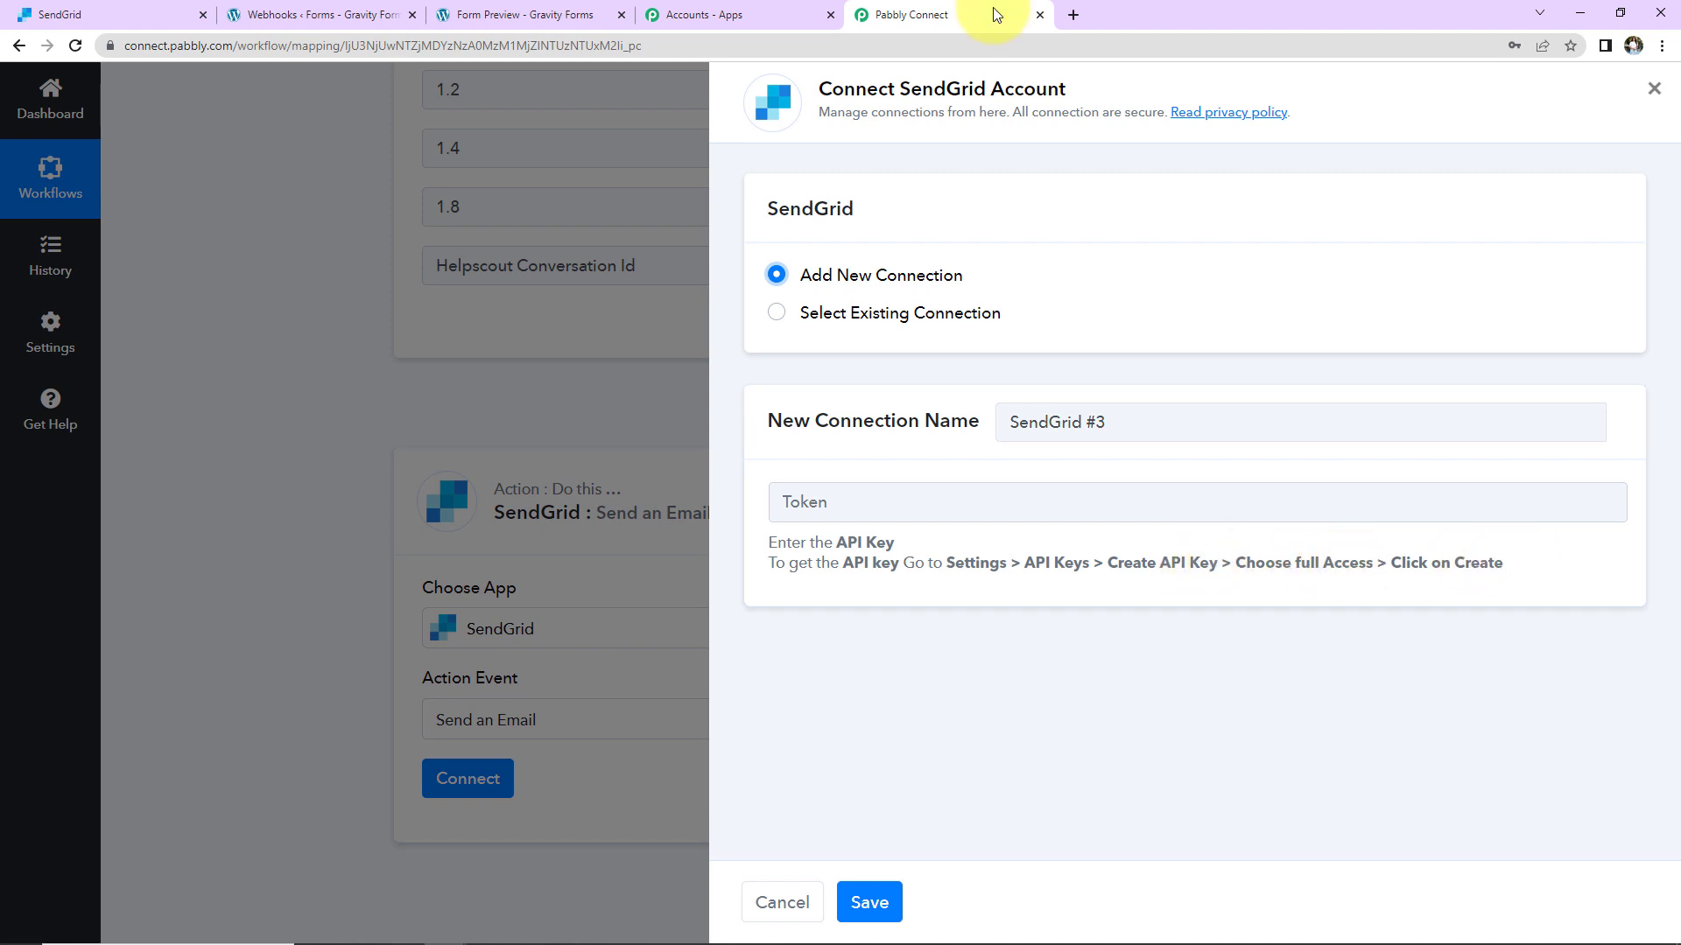
click(131, 18)
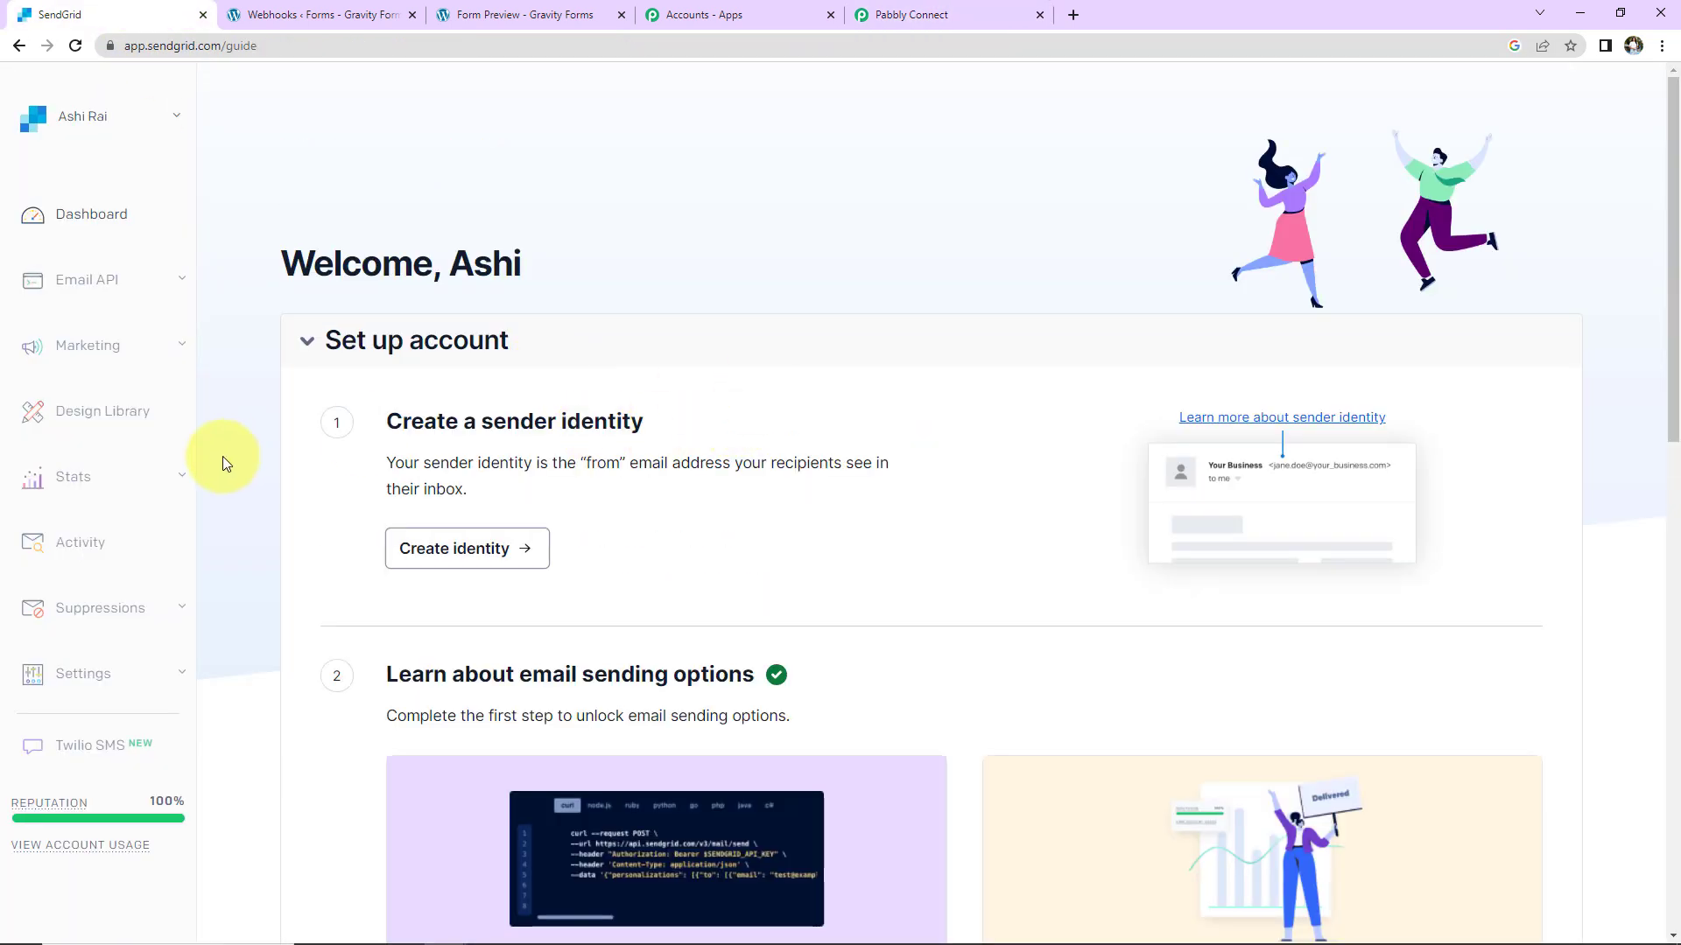
Step: Create a full-access SendGrid API key named 'Test Key 123', copy it, and return to Pabbly Connect
click(104, 676)
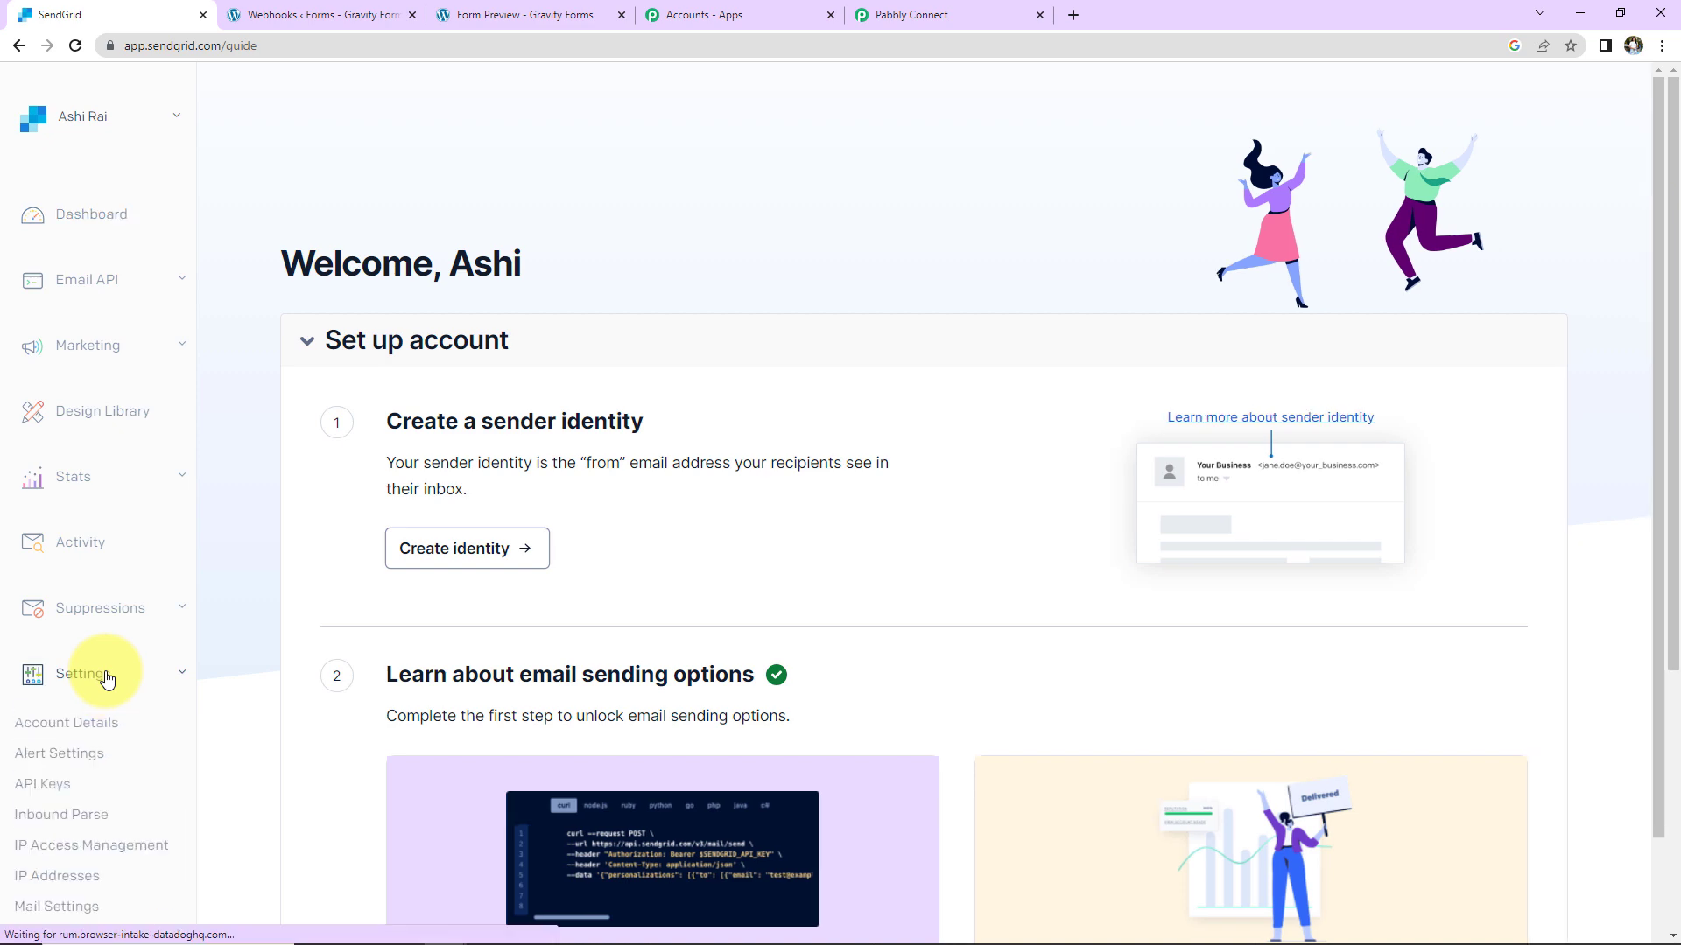
click(66, 784)
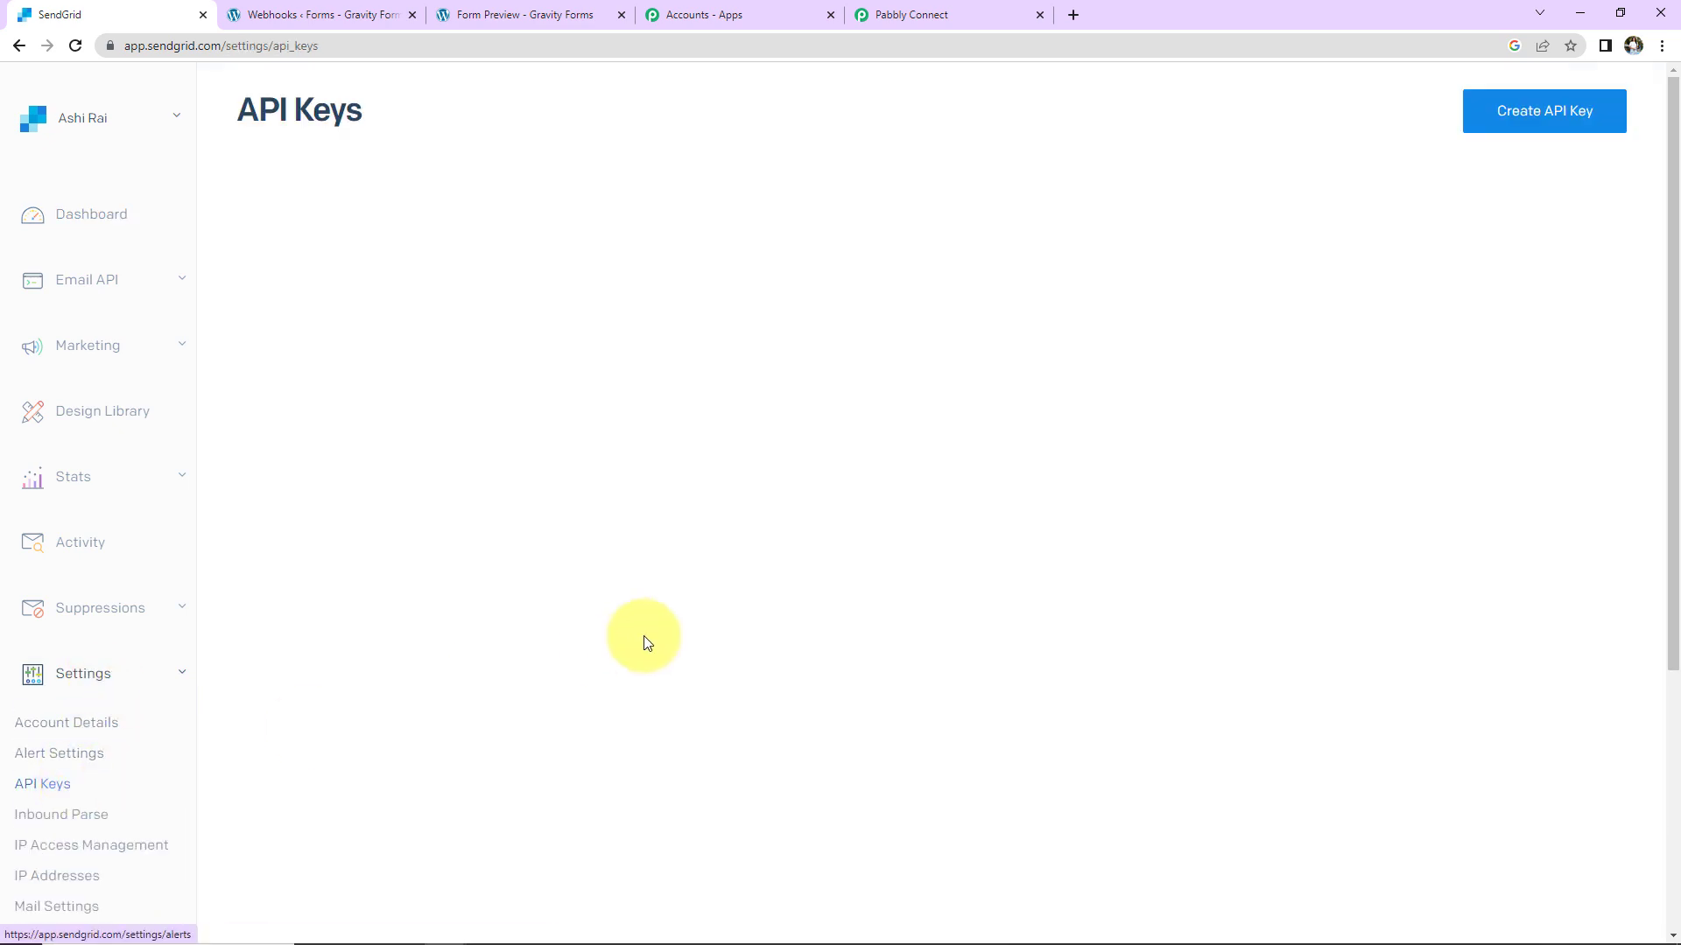
click(1564, 108)
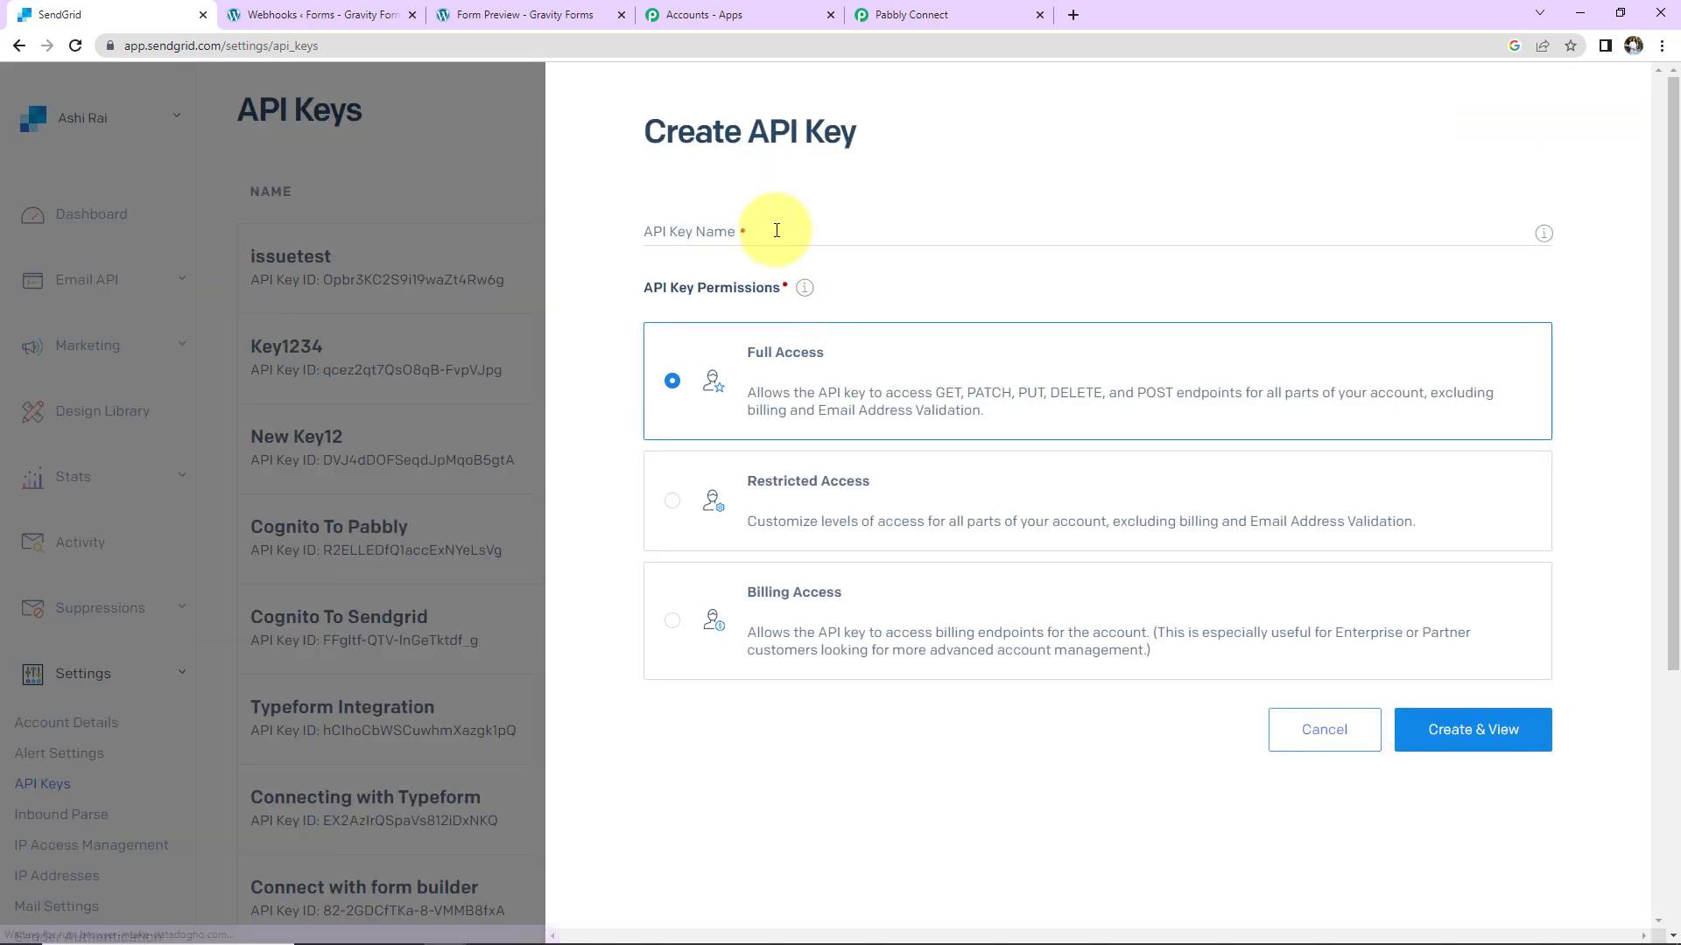
click(776, 231)
text(Test )
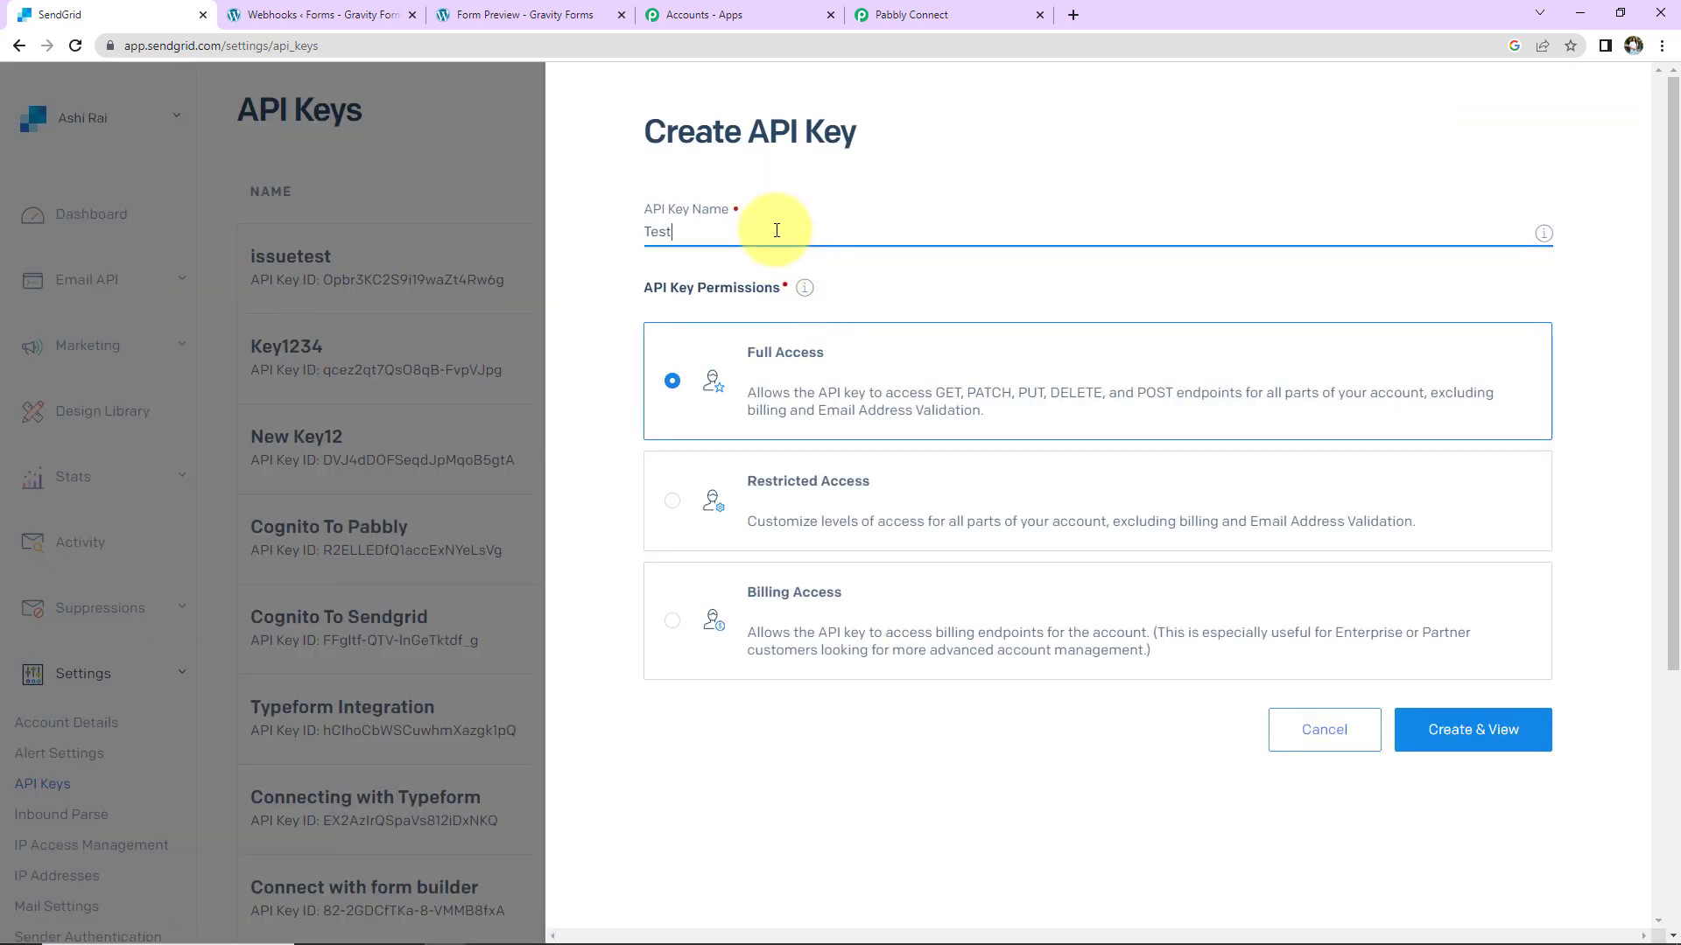
text(Key 123)
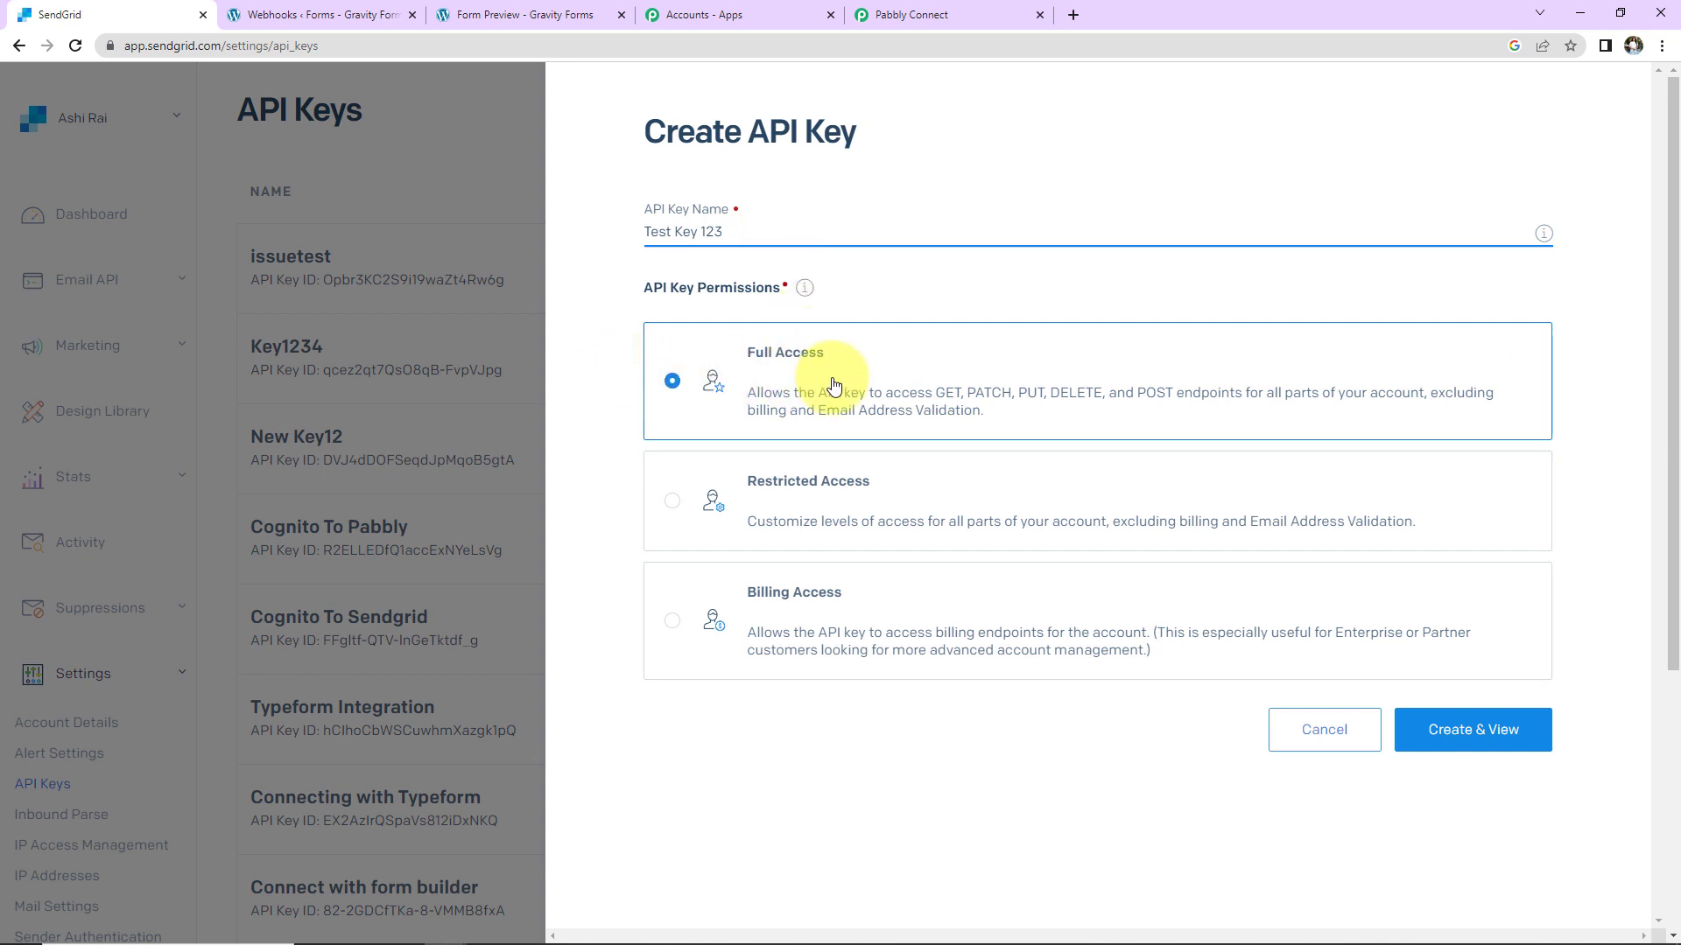
click(1484, 751)
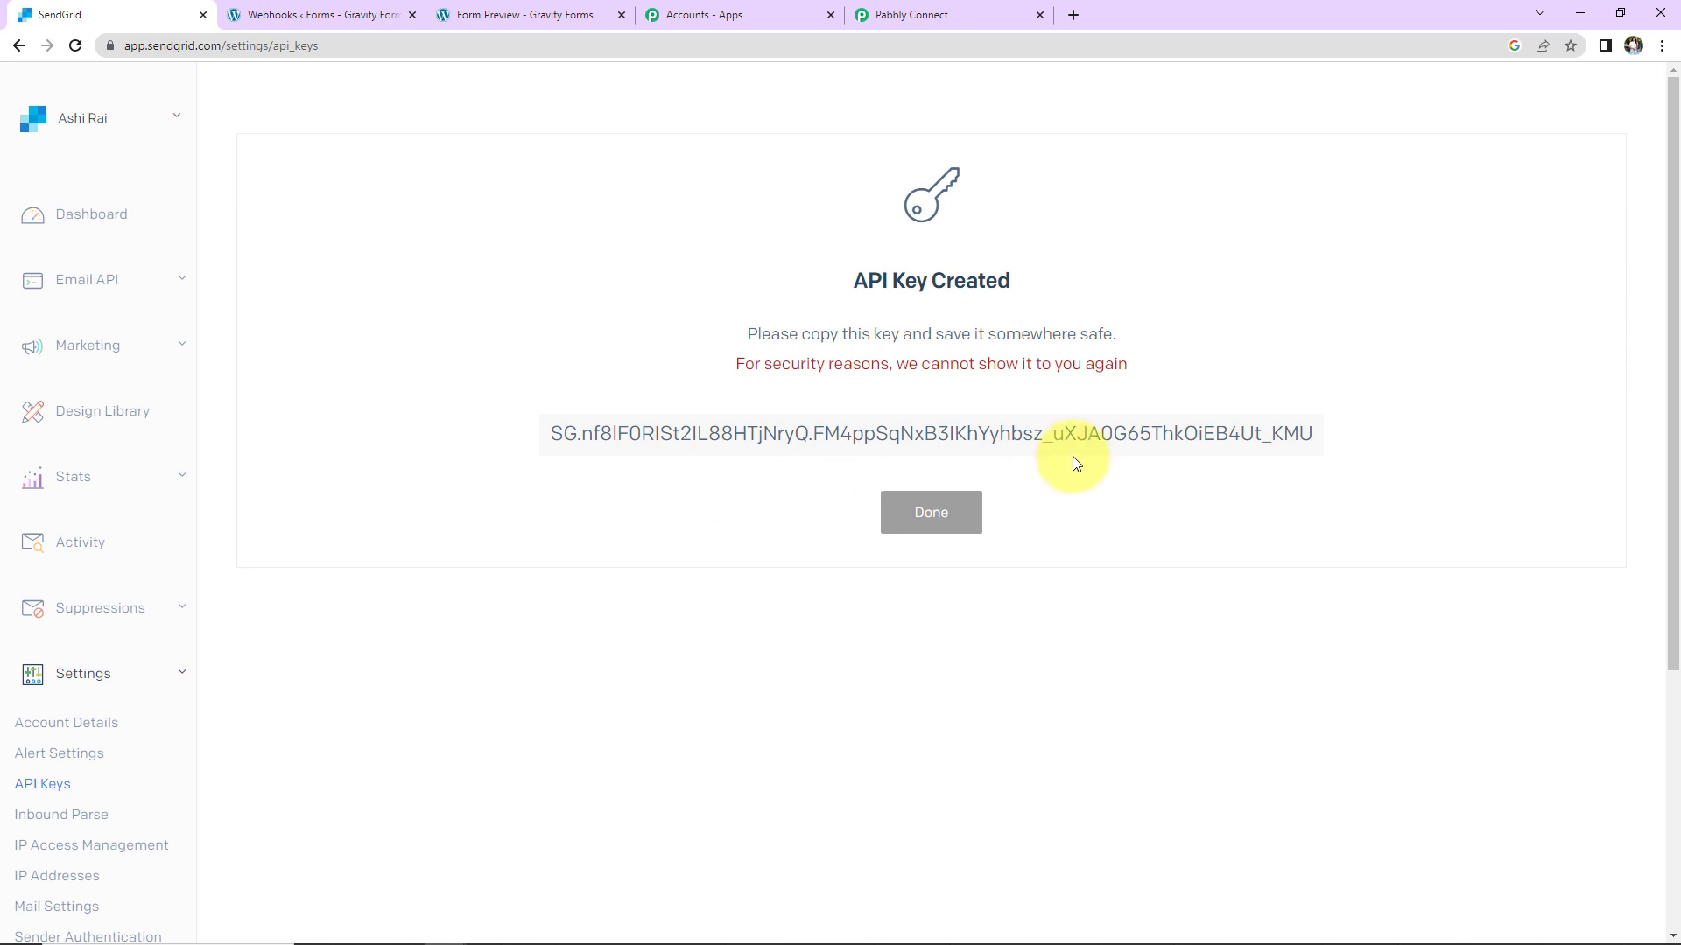
click(1070, 450)
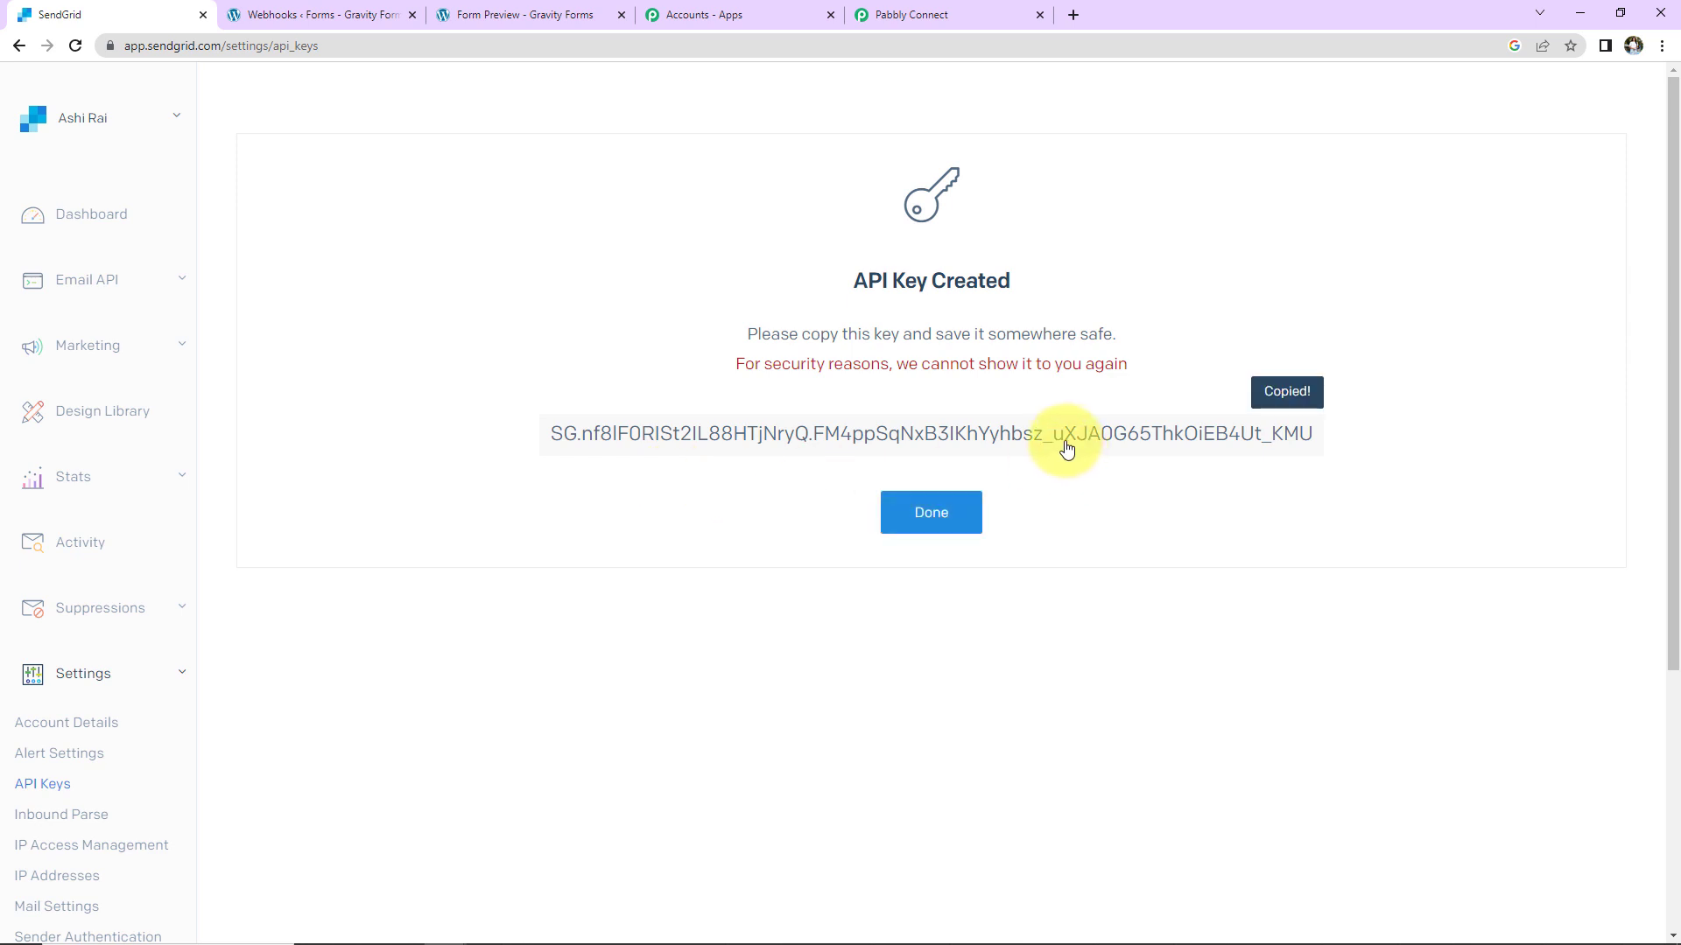
click(908, 9)
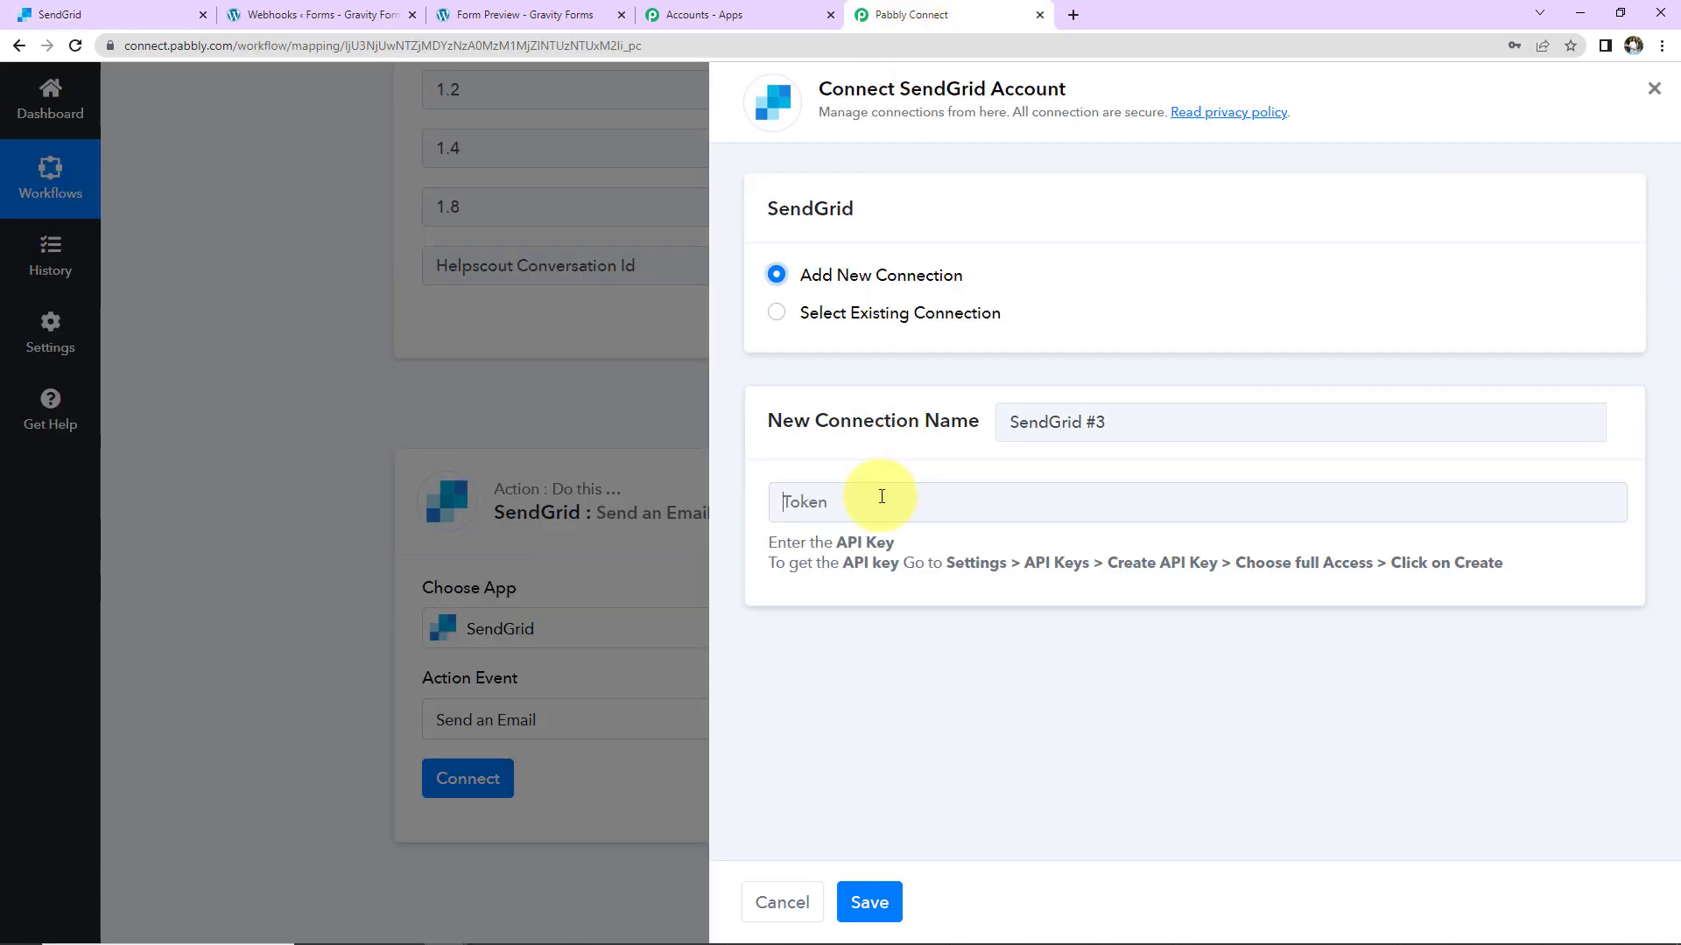
Step: Paste the copied SendGrid API key as the token and save the new connection
click(879, 495)
key(ctrl+v)
click(897, 910)
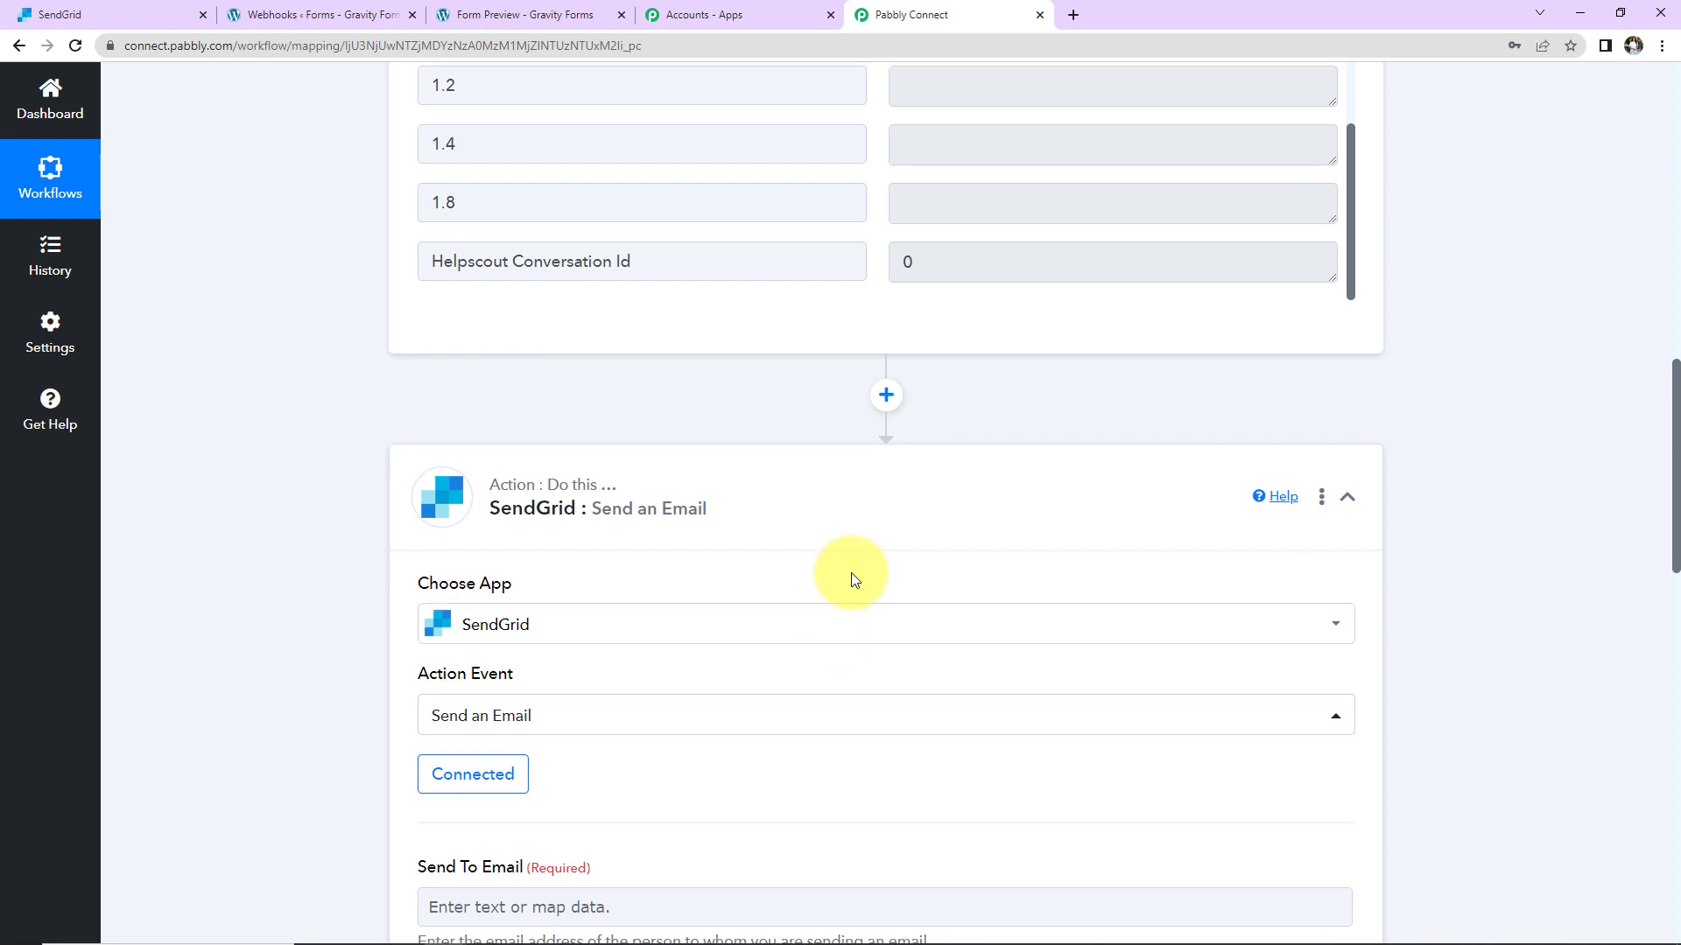
Step: Map Send To Email to the webhook's captured 1. 14 email field
scroll(853, 577, down, 7)
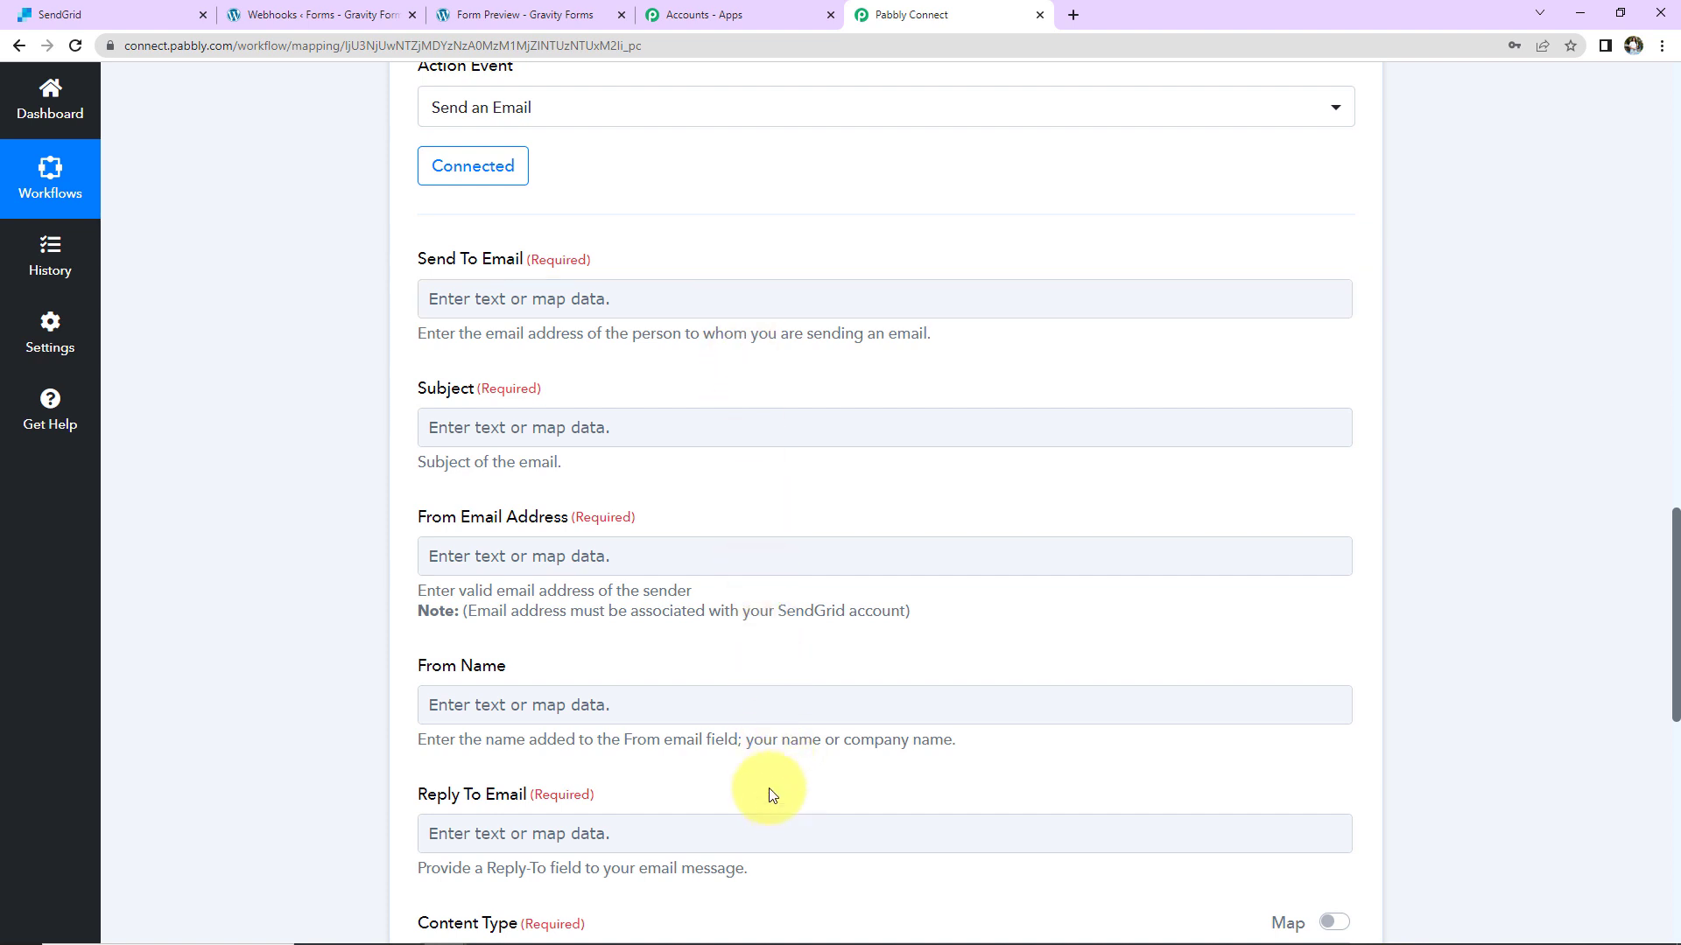
click(484, 298)
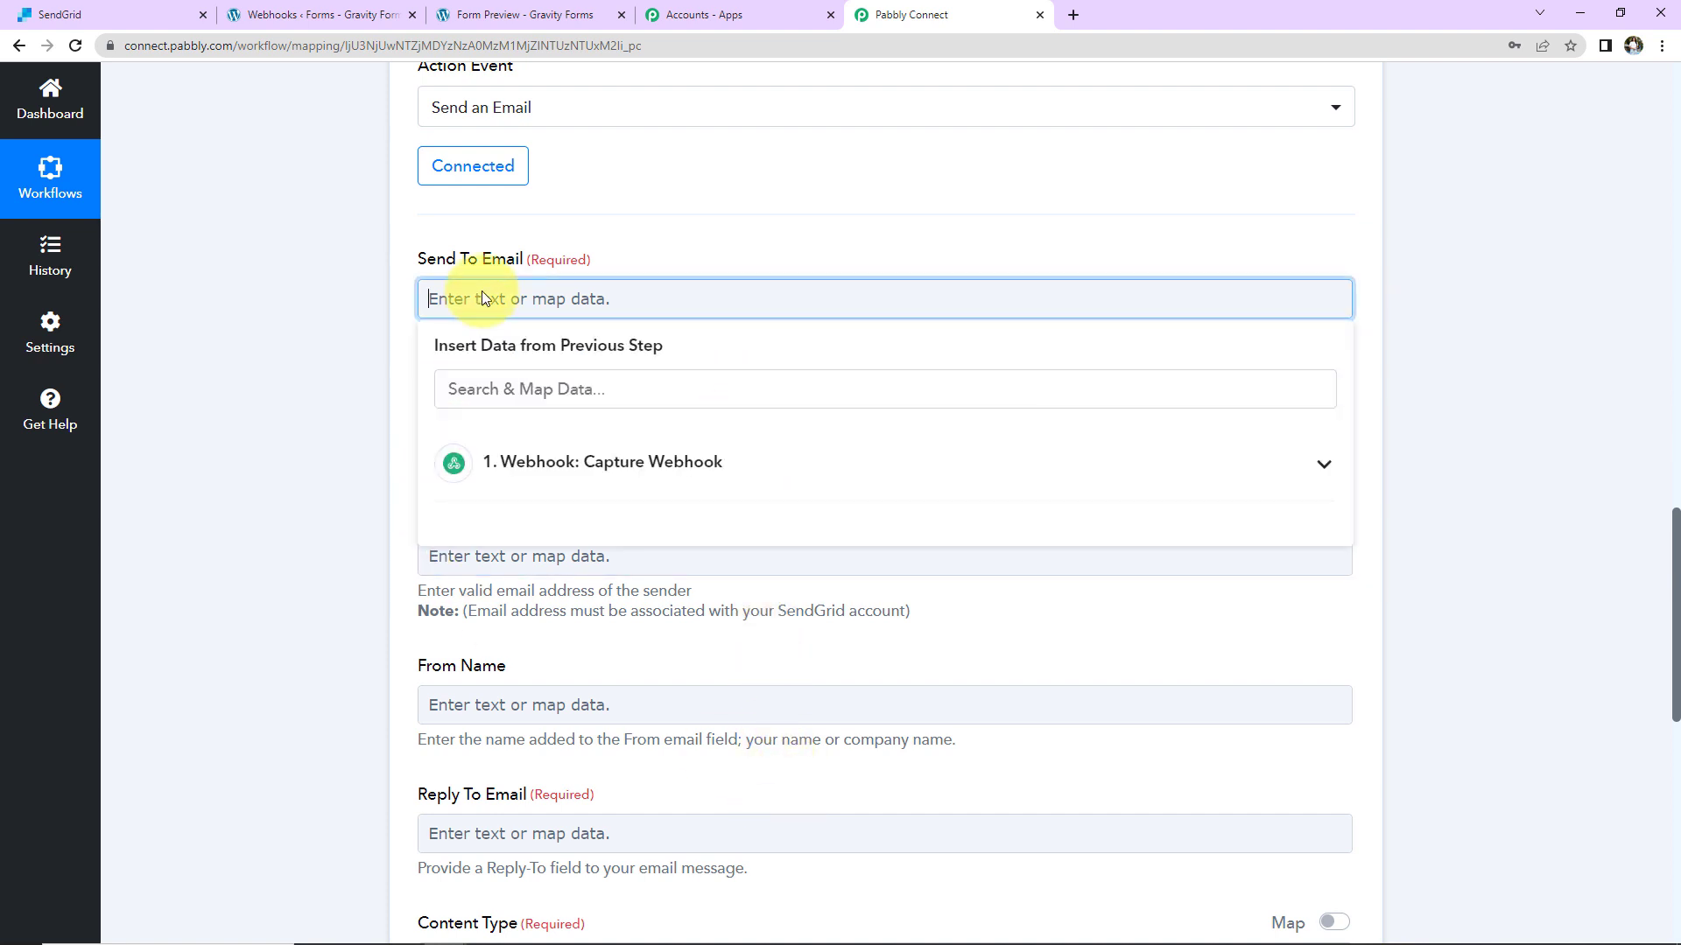
click(524, 474)
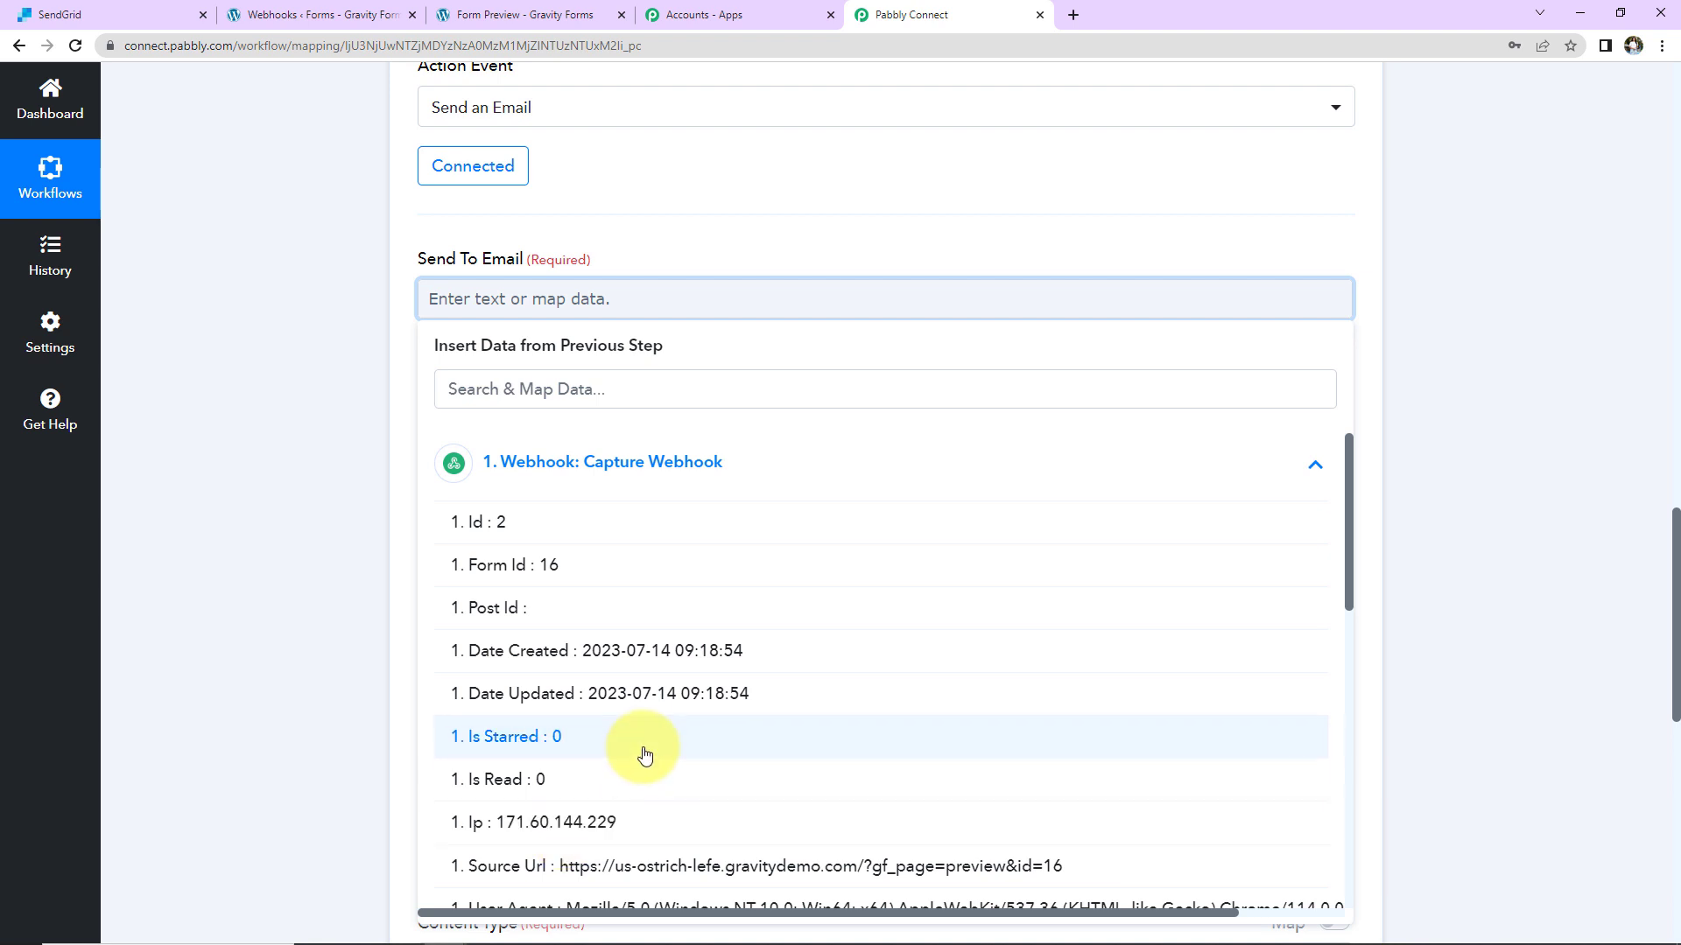
scroll(641, 754, down, 9)
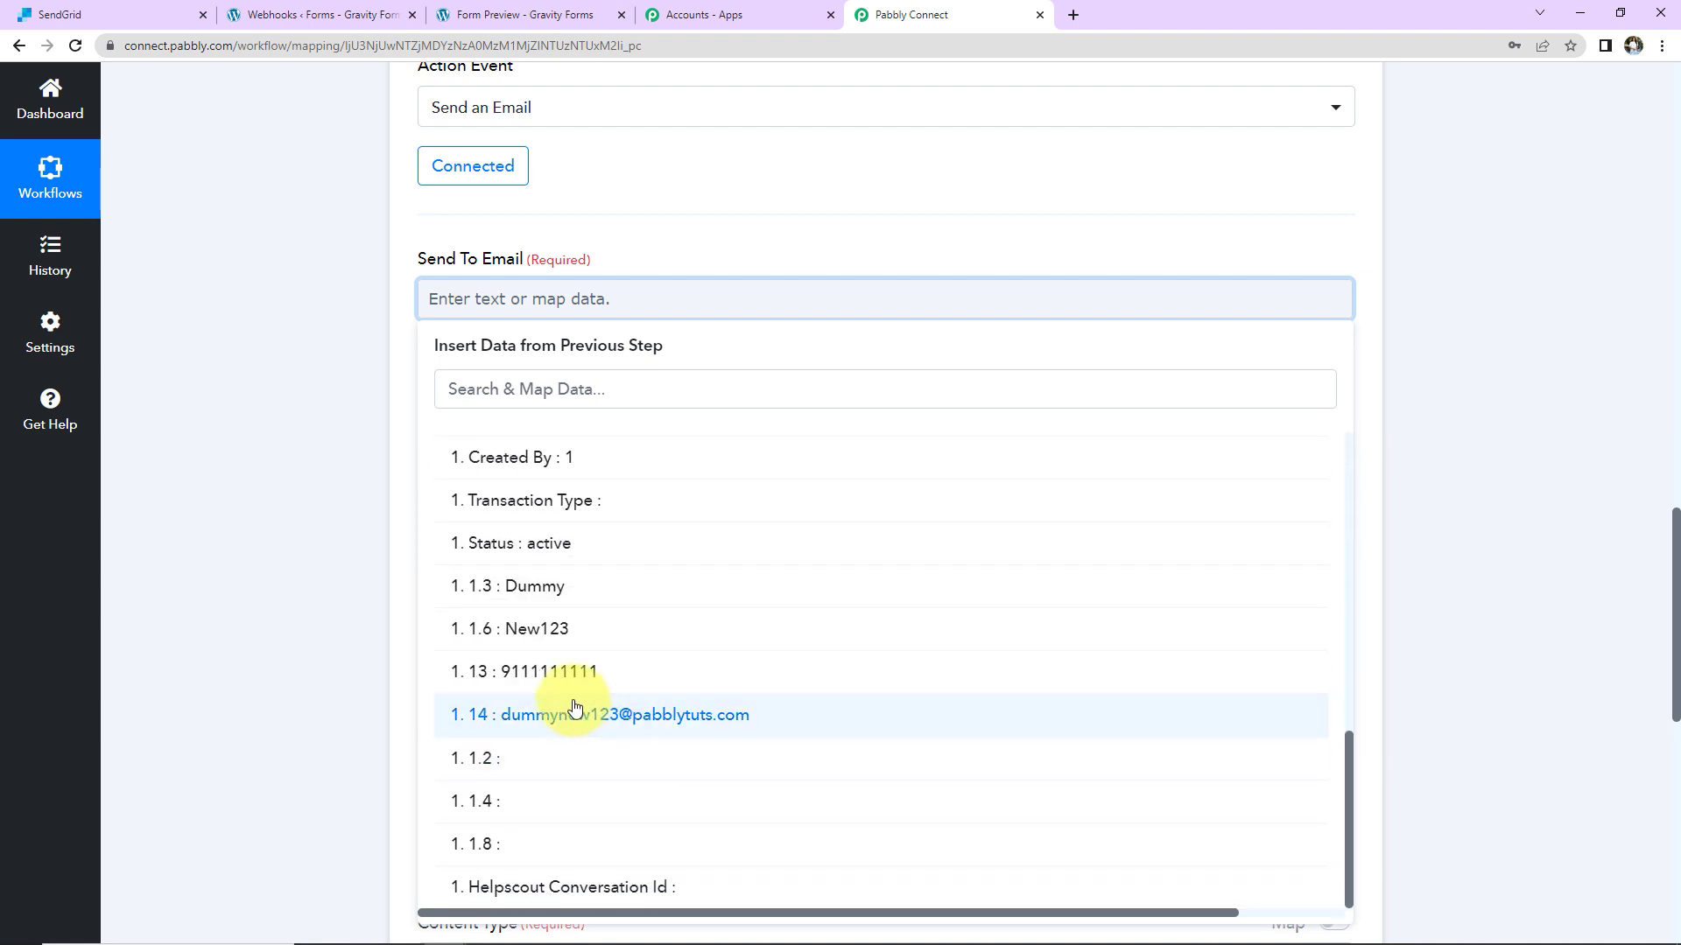
click(547, 715)
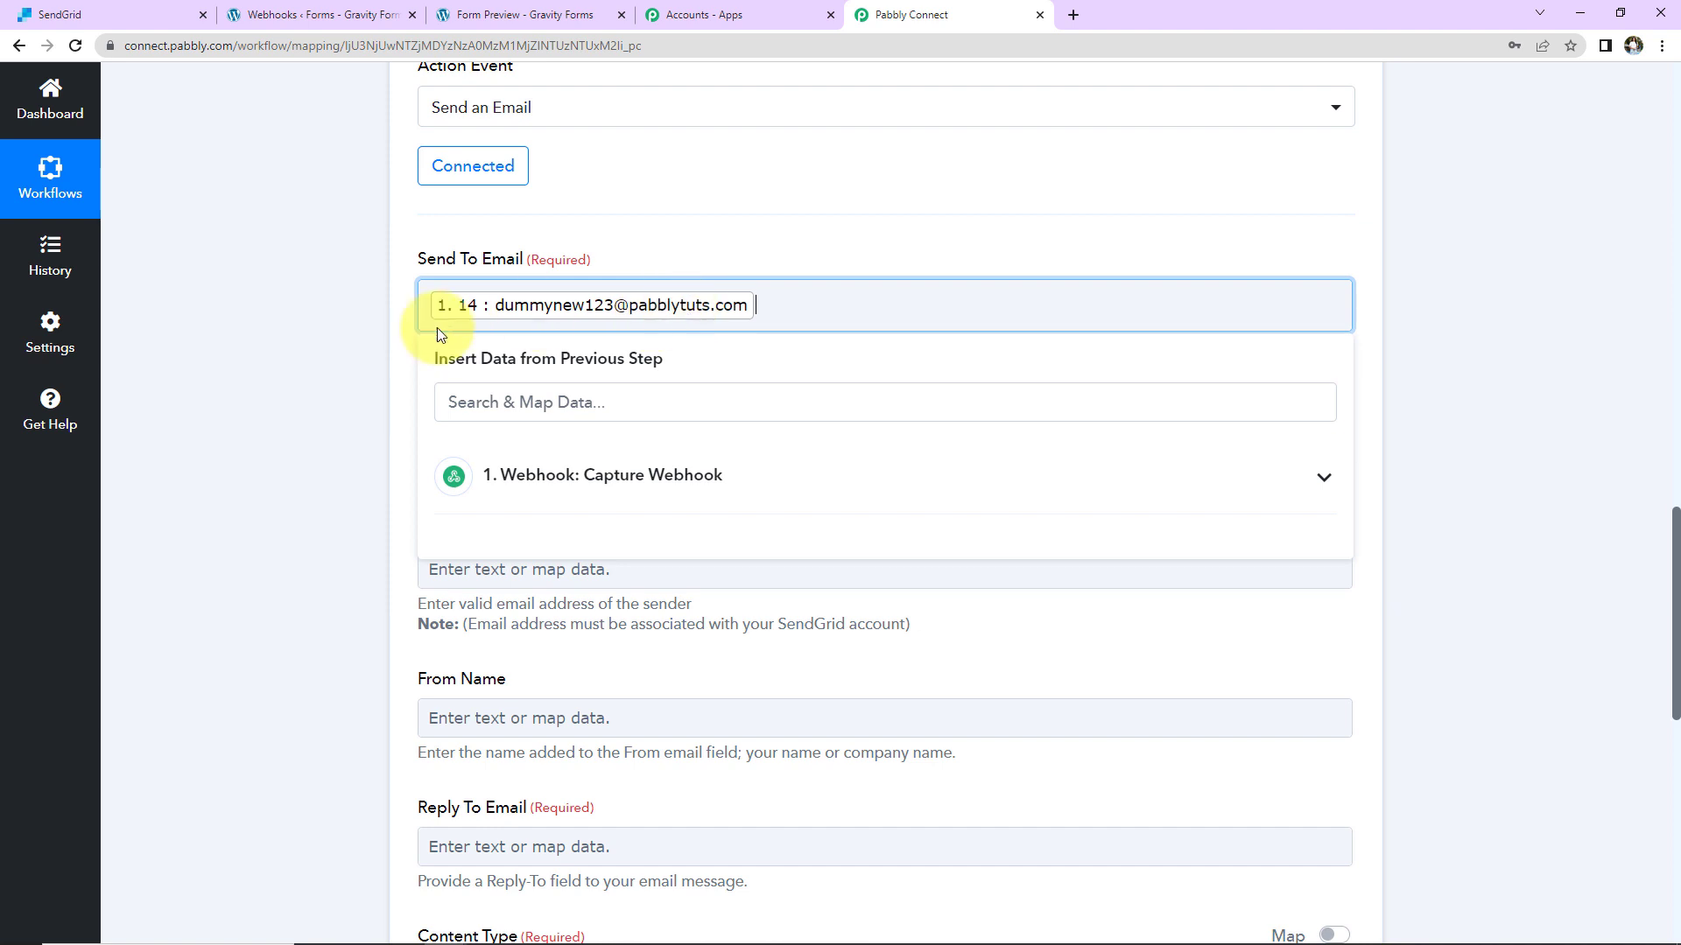
click(394, 306)
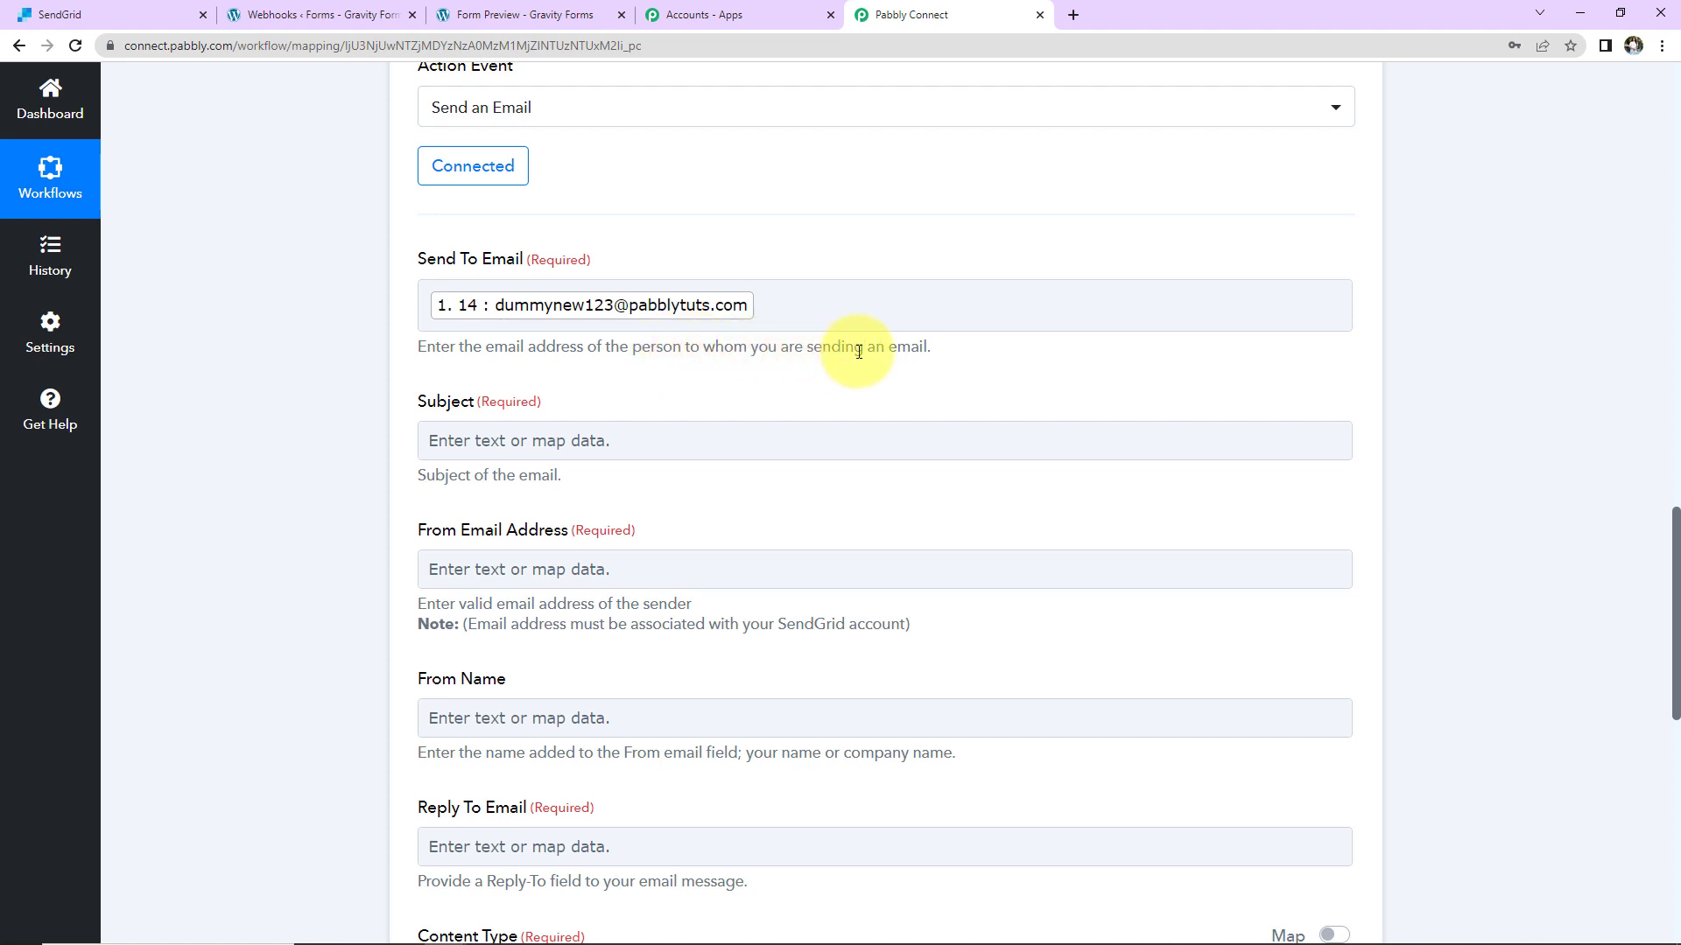
click(480, 282)
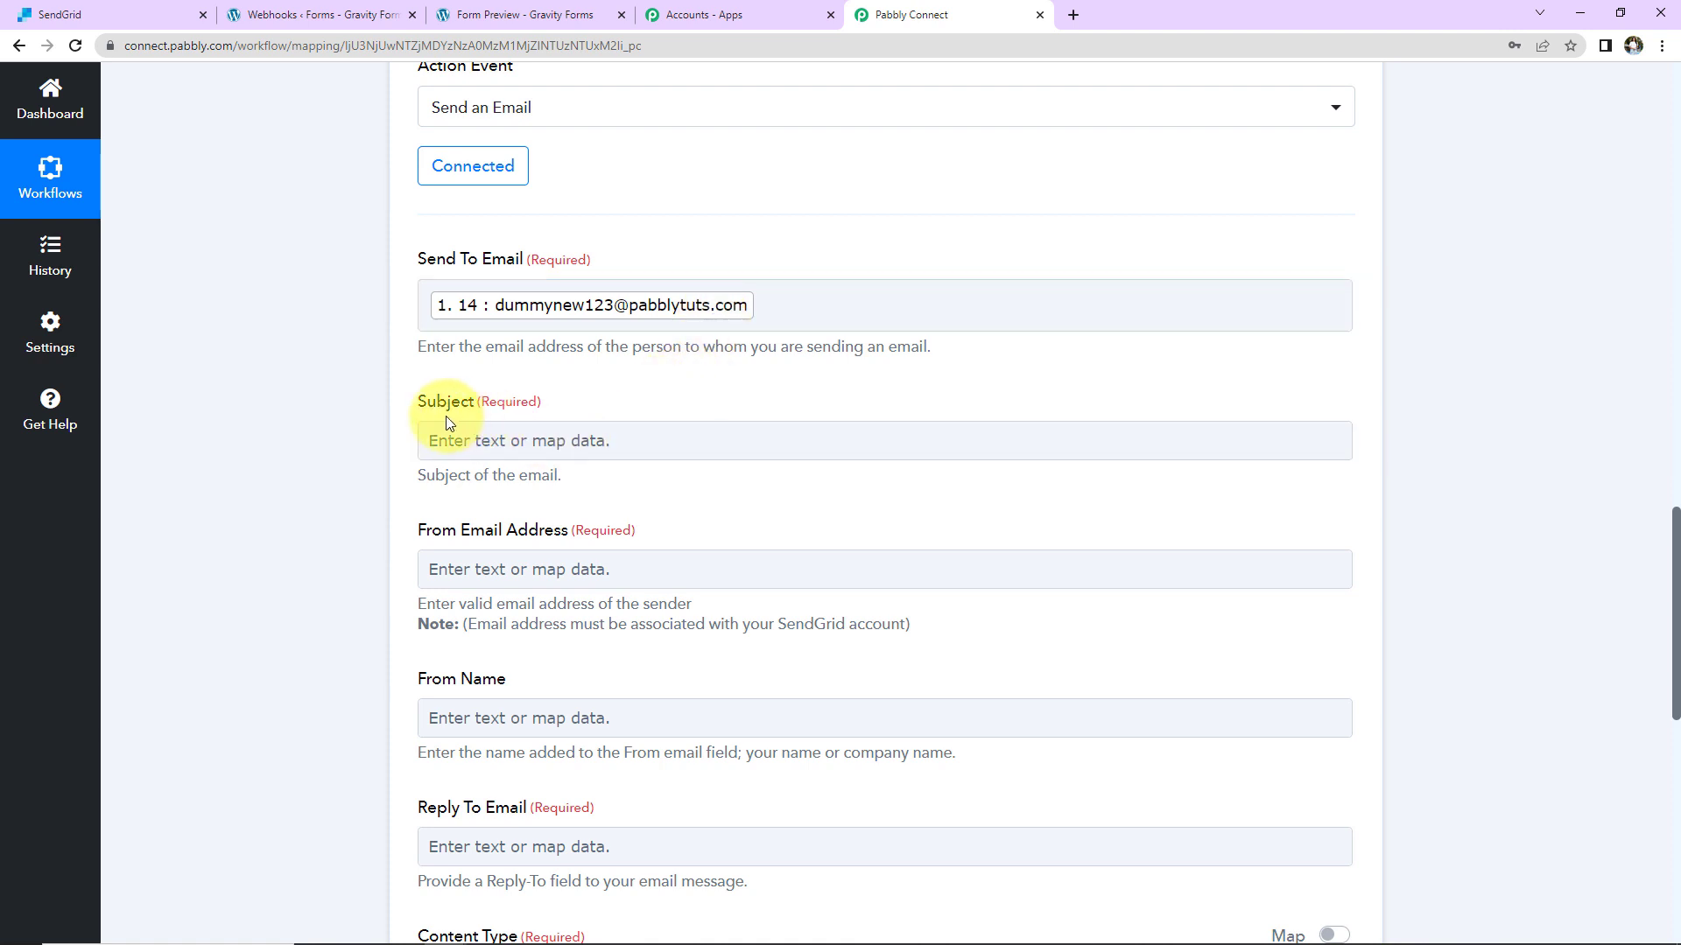
Step: Set the subject to 'Welcome Onboard' and enter the sender email address
click(504, 440)
text(Welcome Onboard)
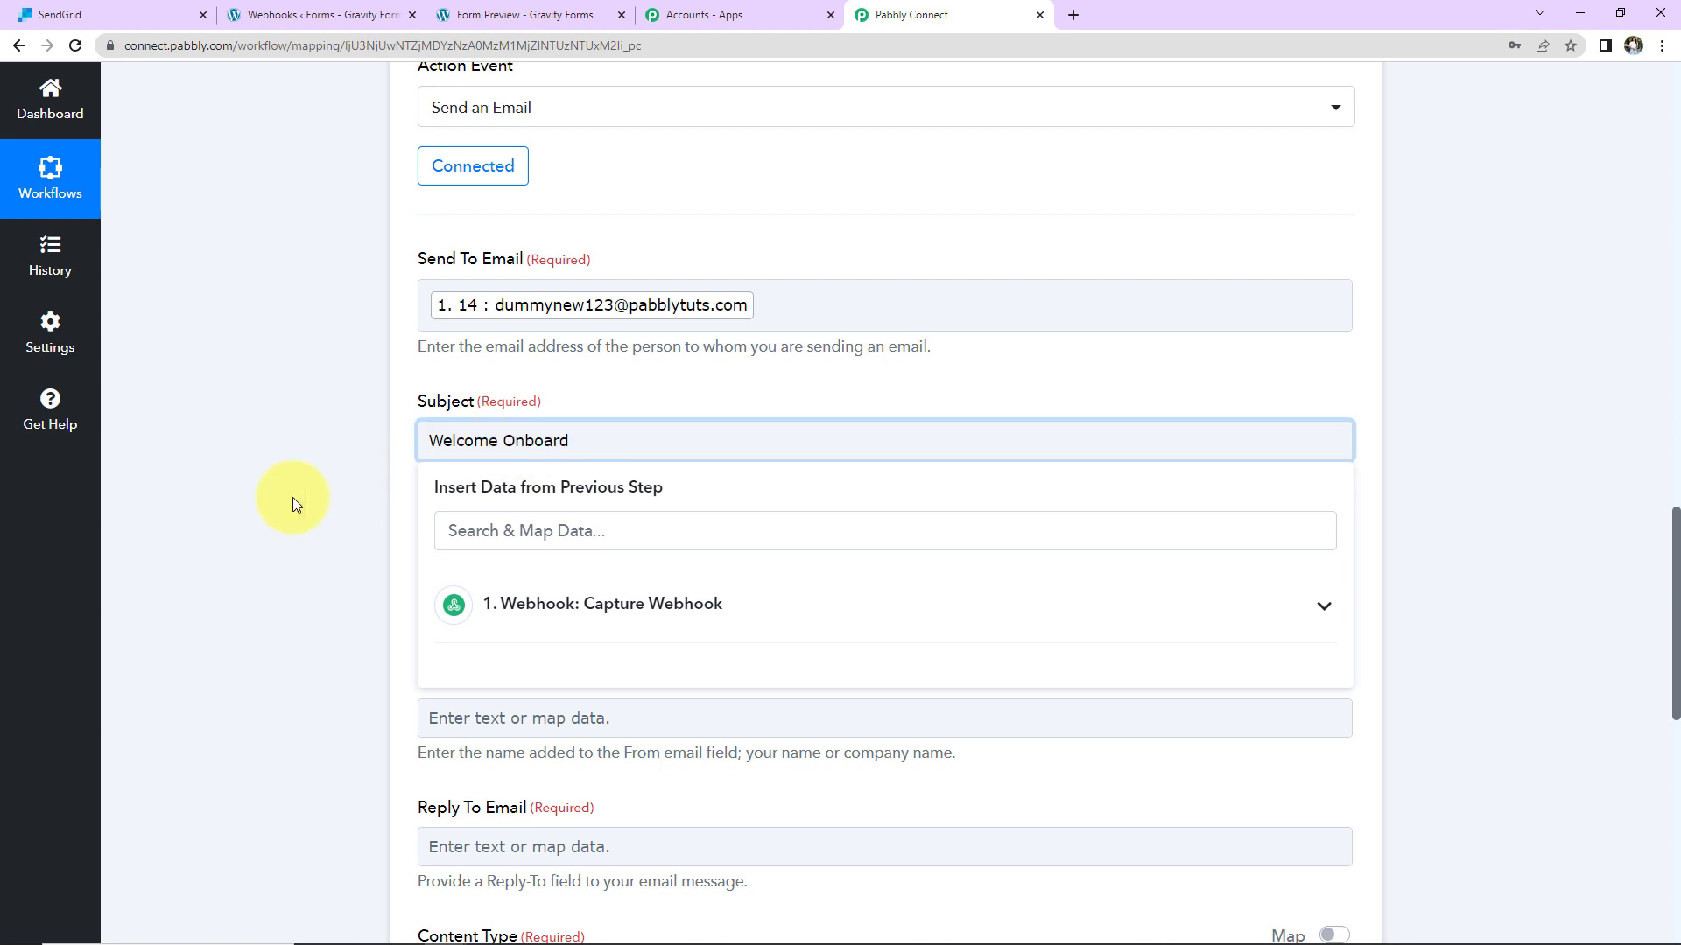
click(318, 457)
scroll(319, 458, up, 1)
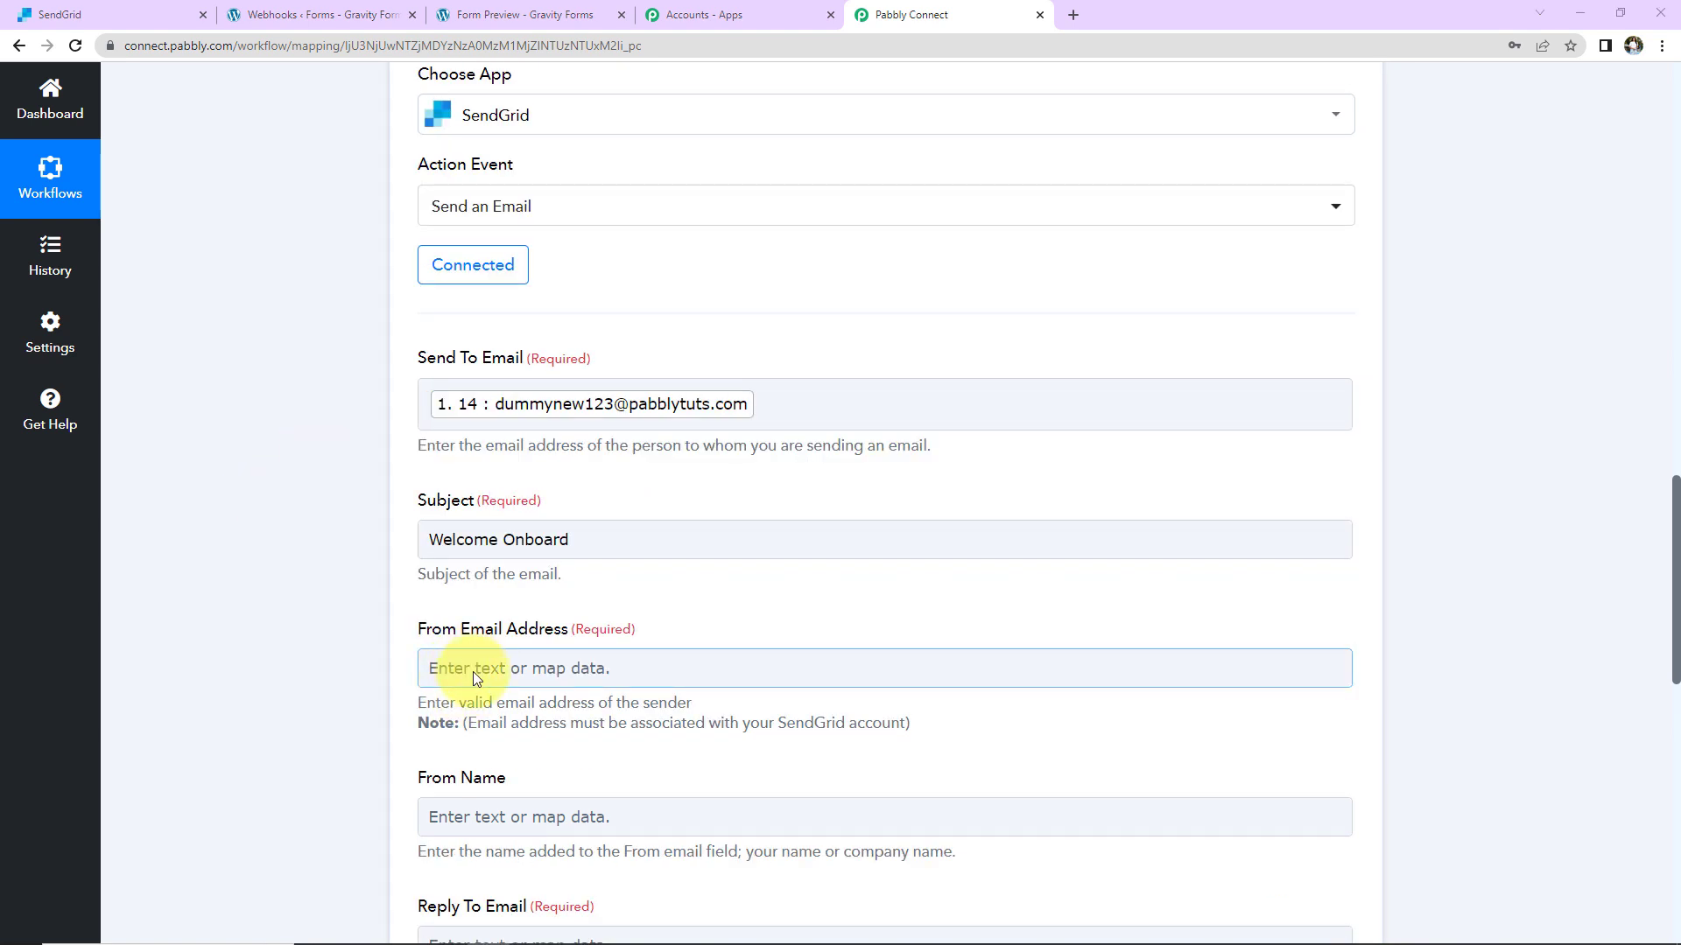
click(473, 679)
scroll(473, 673, up, 2)
click(359, 609)
scroll(359, 609, down, 5)
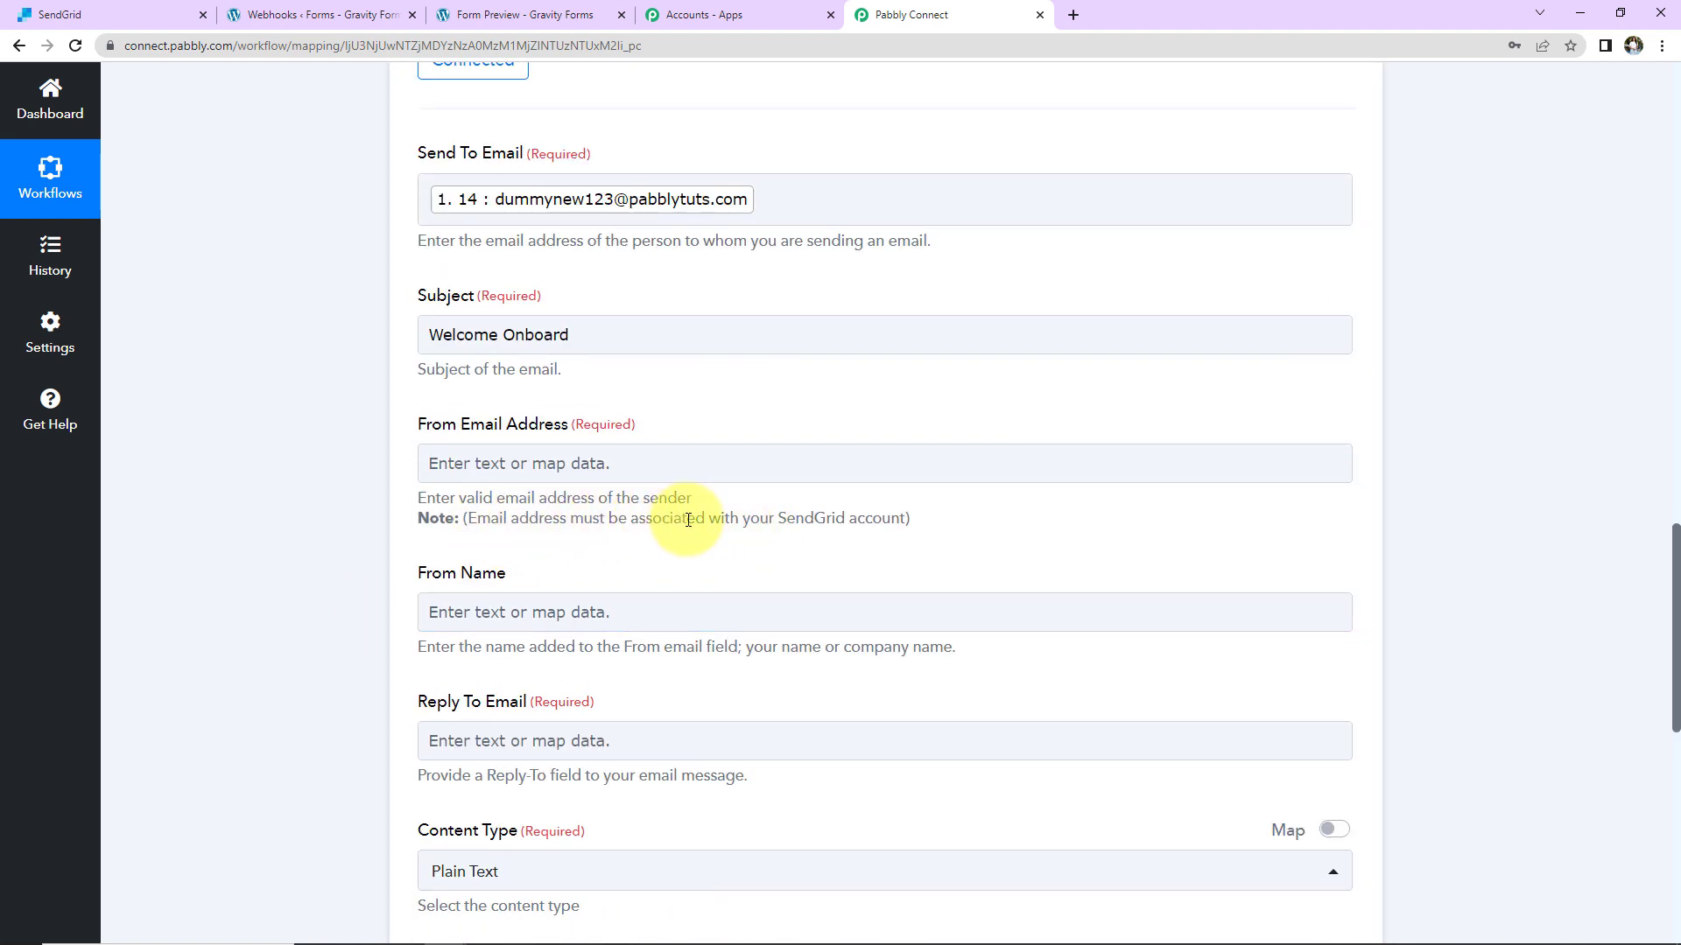
click(740, 454)
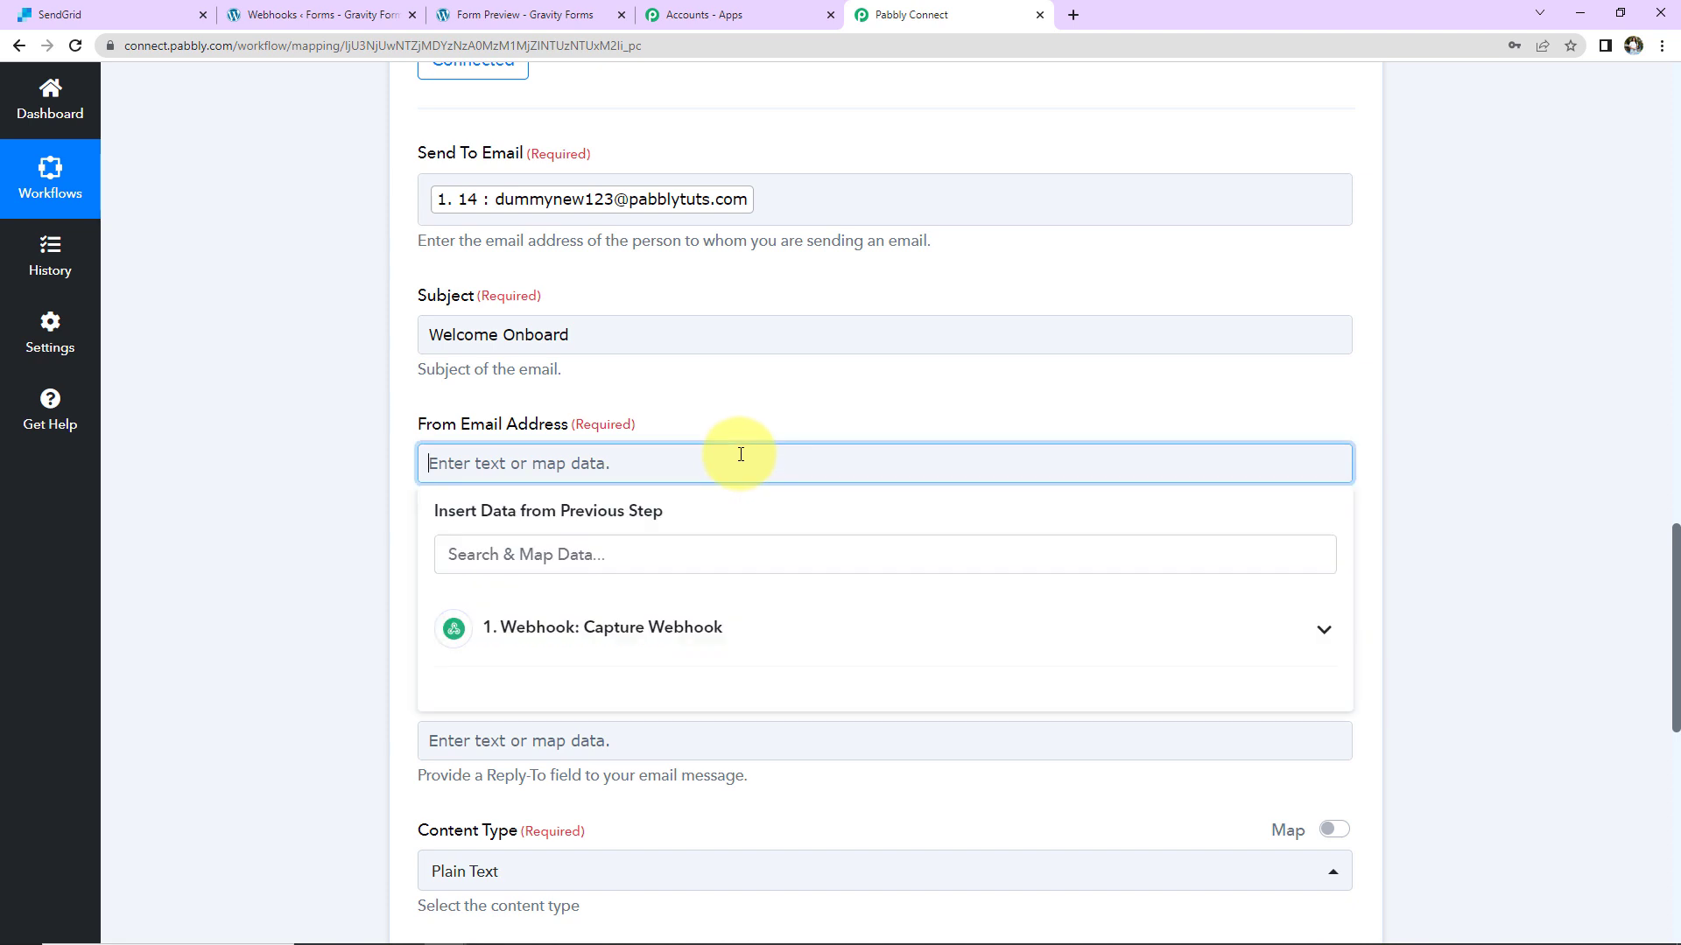
click(354, 460)
Step: Set From Name to 'Pabbly Connect' and enter the reply-to email address
scroll(354, 461, down, 3)
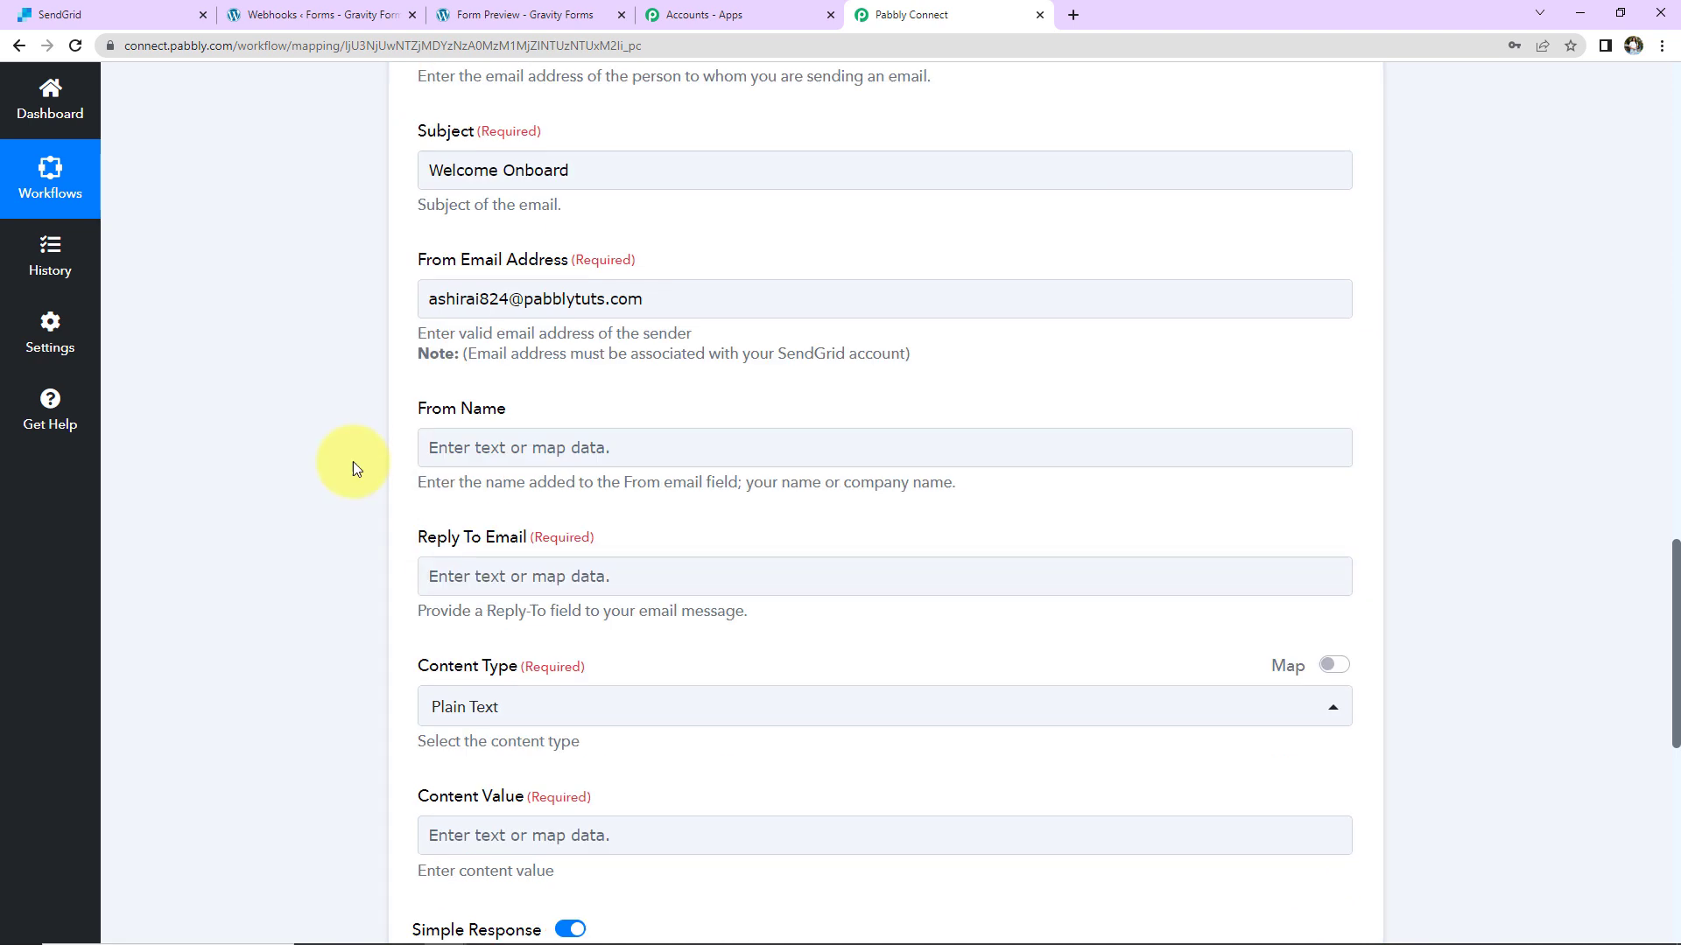
click(502, 404)
text(Pabbly Connect)
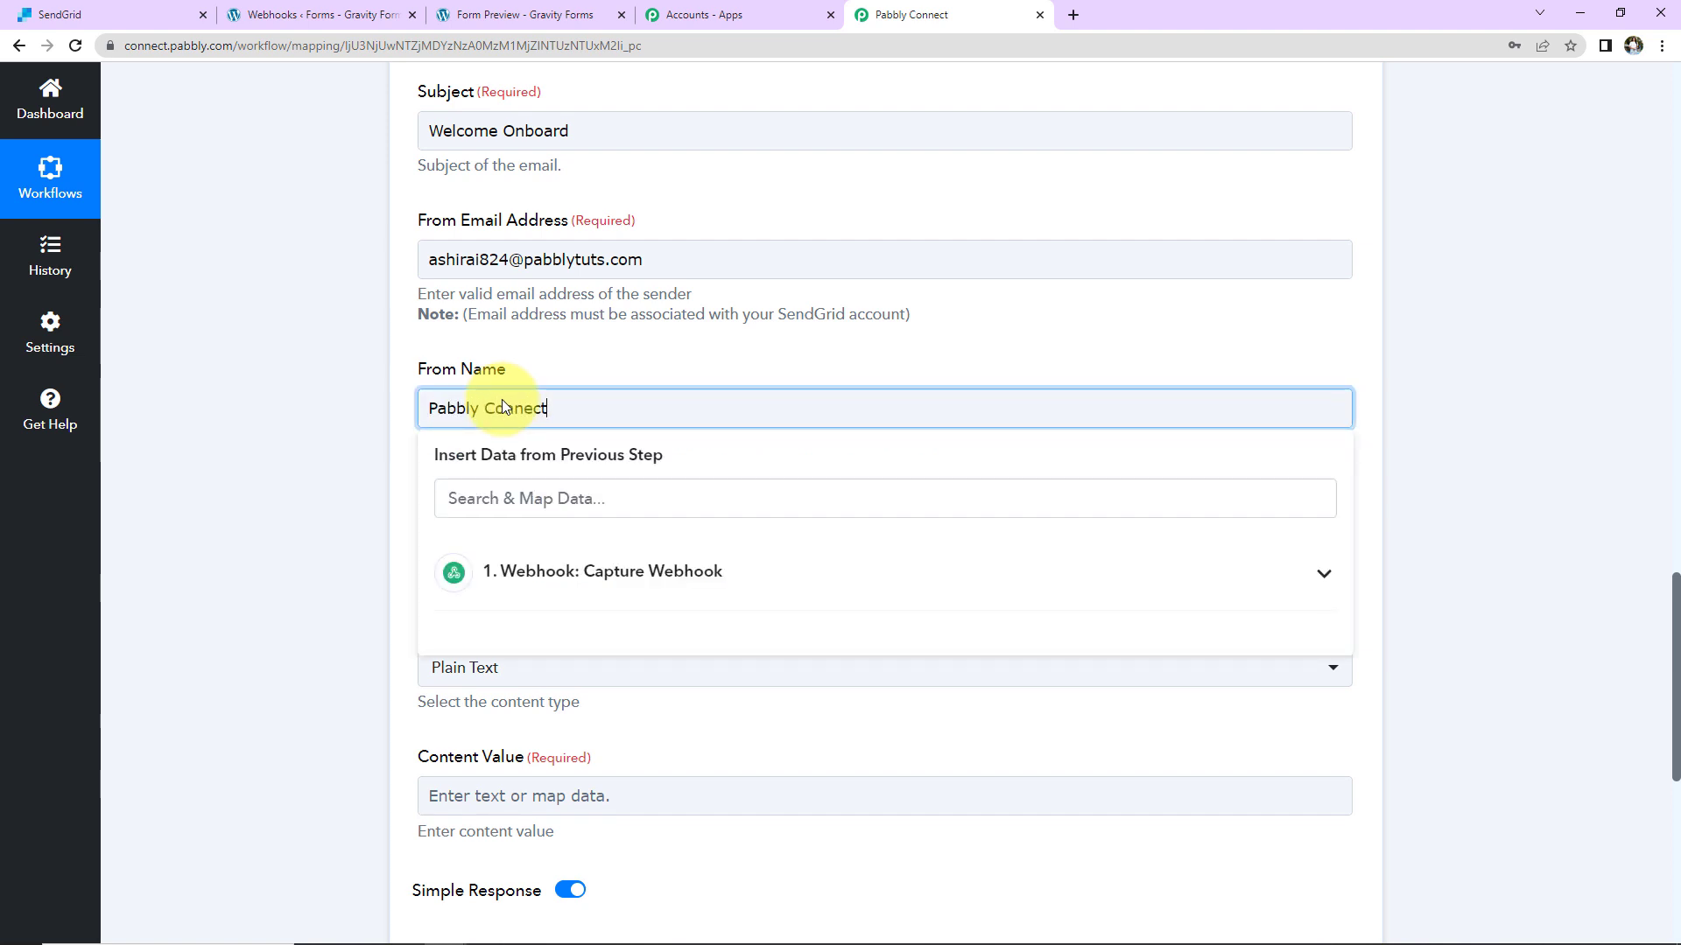
click(333, 426)
scroll(333, 425, down, 3)
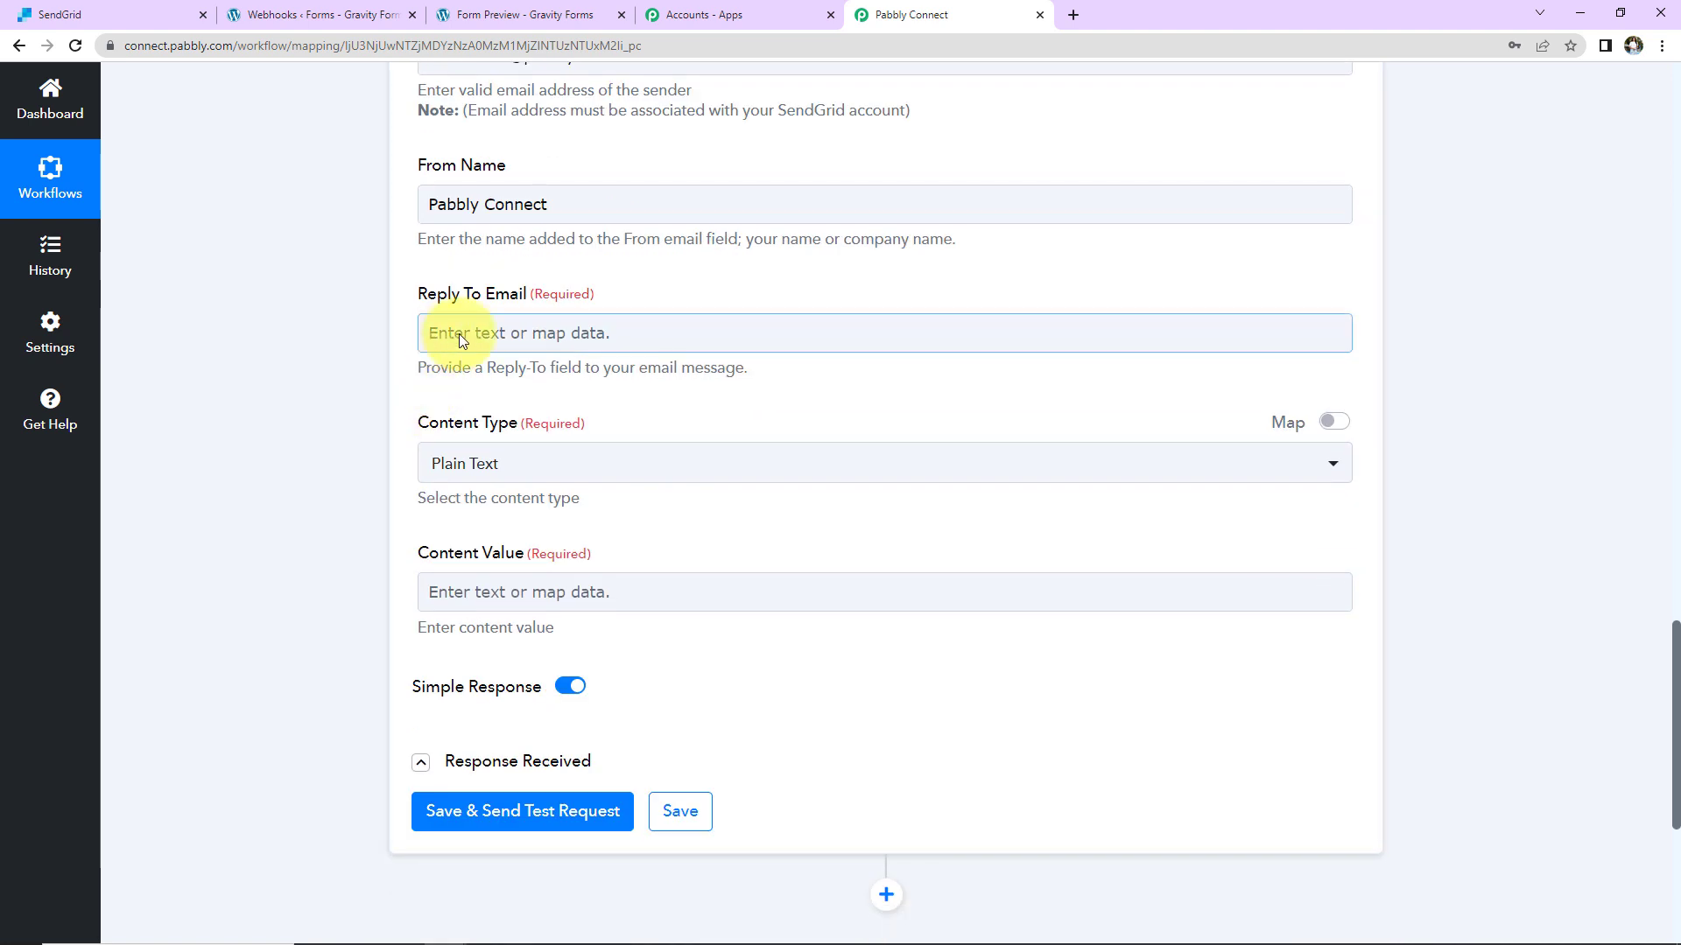
scroll(470, 332, up, 3)
click(471, 523)
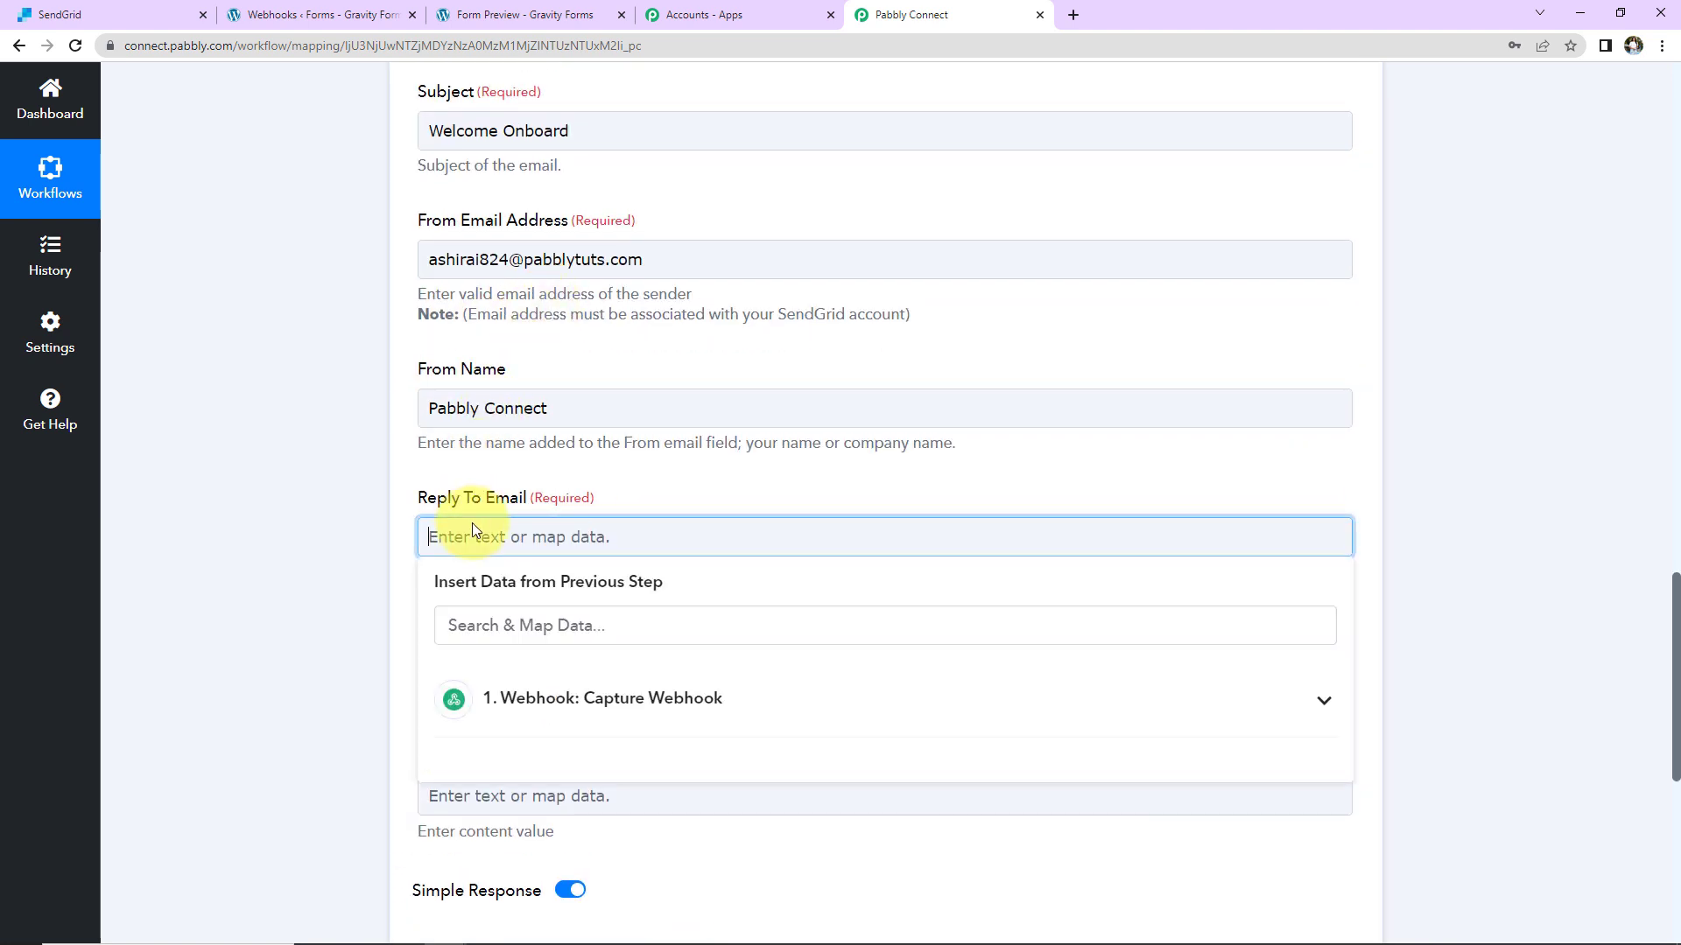
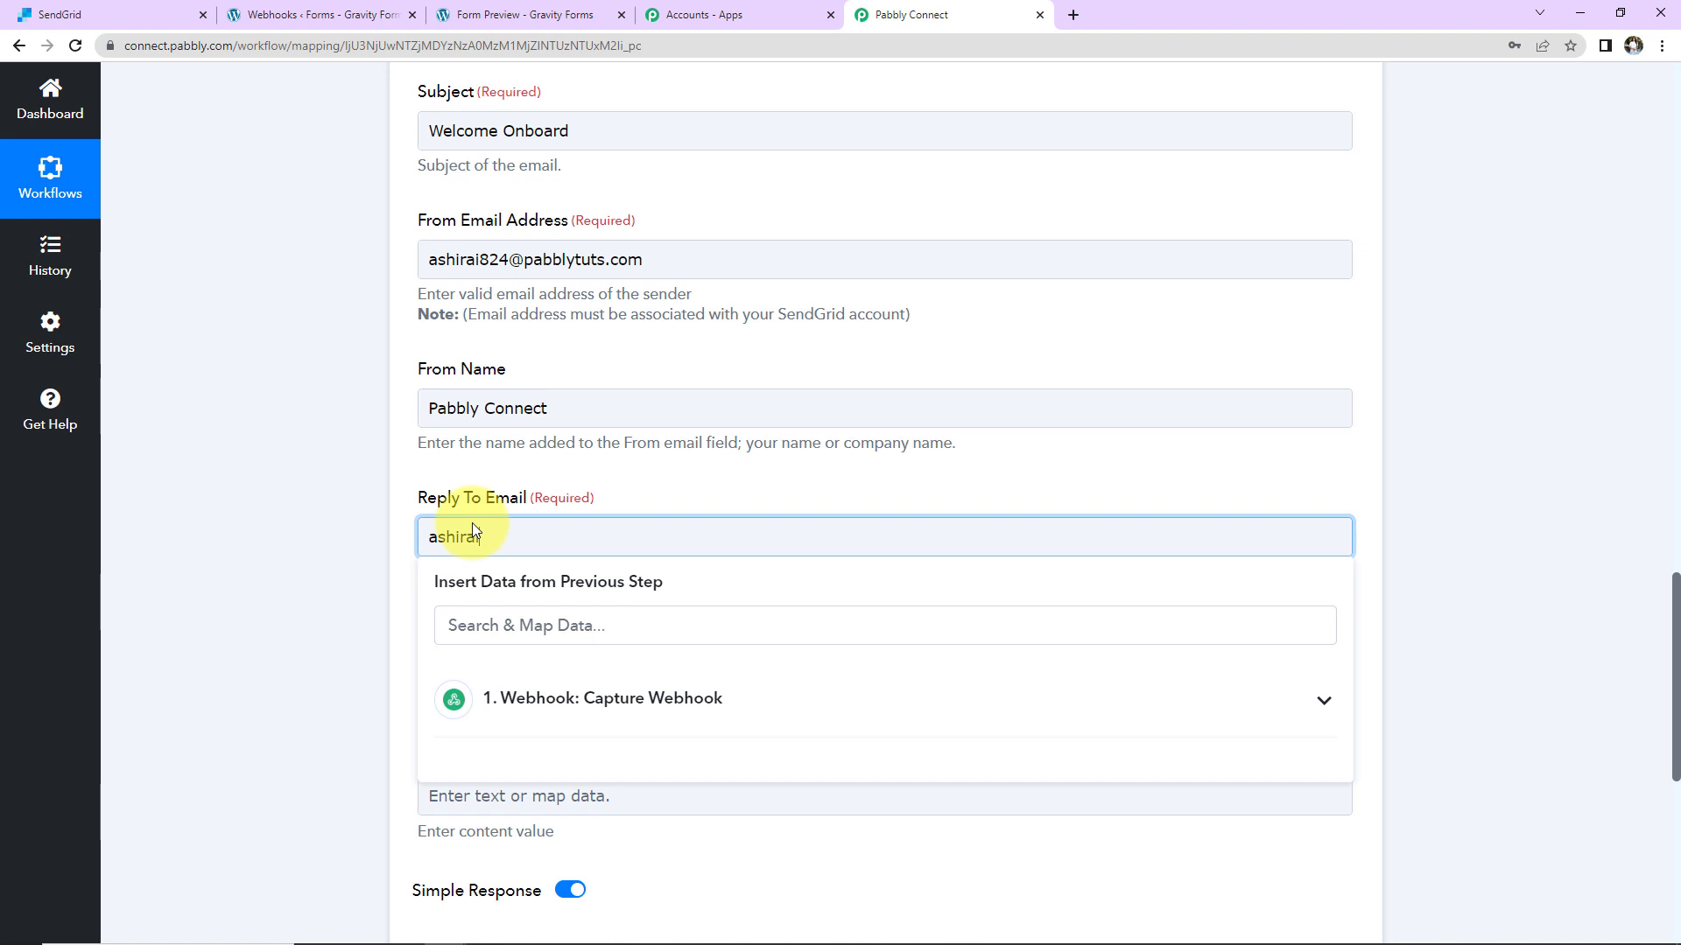
click(275, 506)
Step: Paste the prepared welcome message text into Content Value
scroll(334, 515, down, 3)
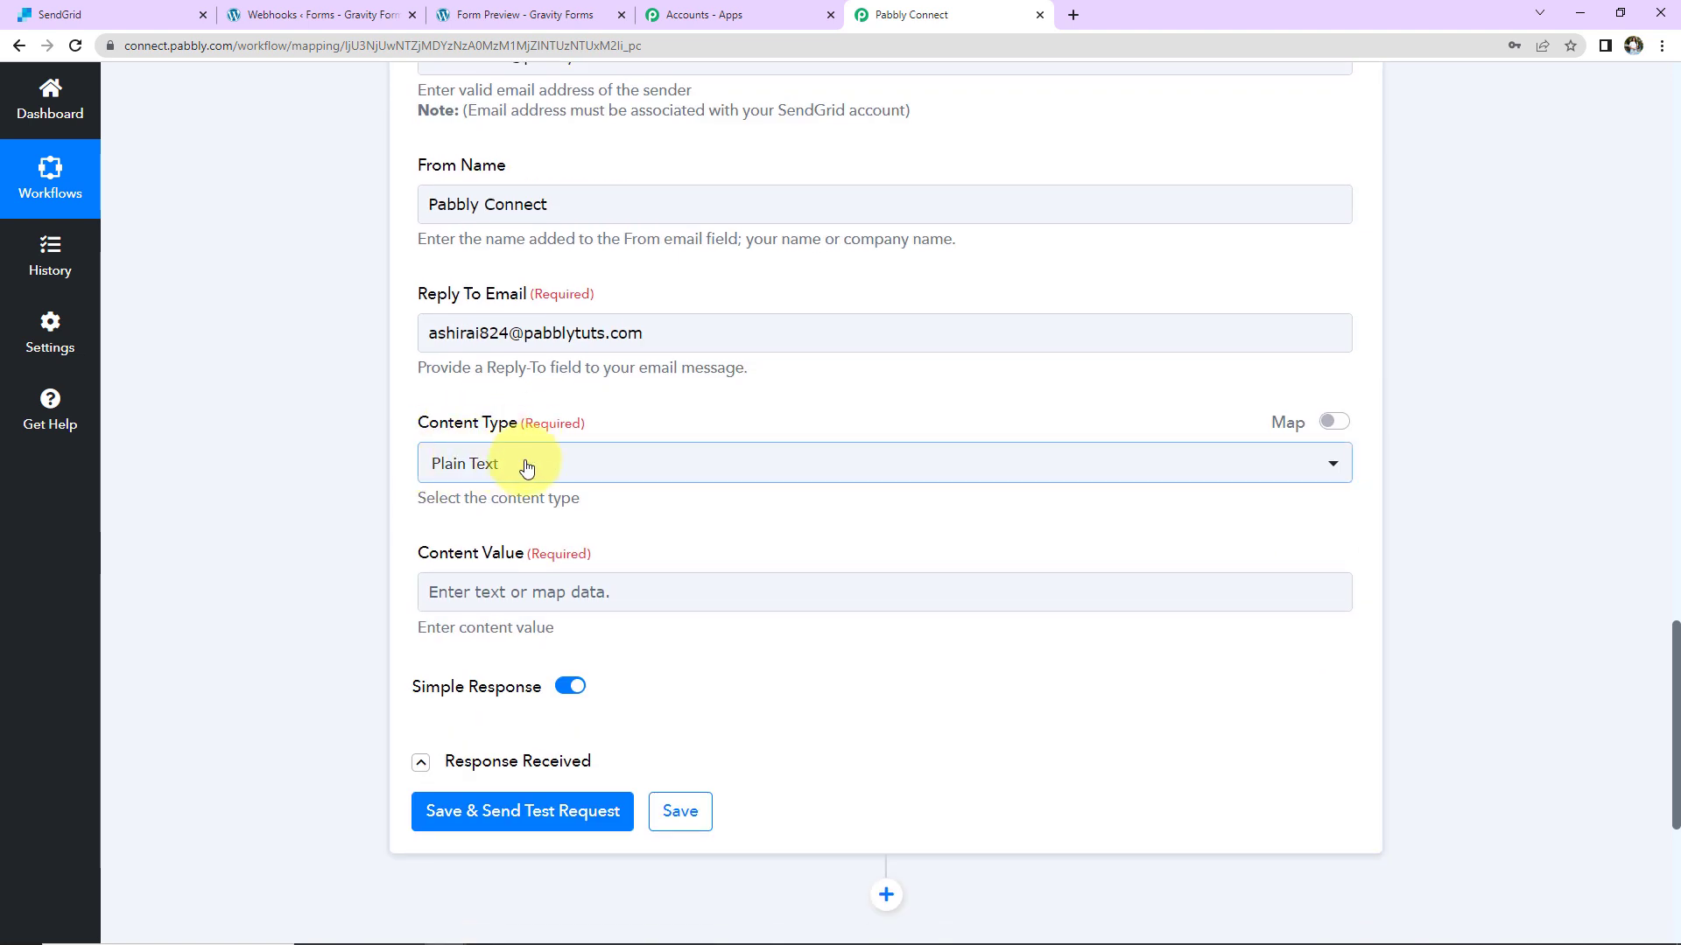
scroll(526, 468, down, 3)
click(537, 377)
text(Dear  We are glad to have you onboard. Stay tuned to receive the latest updates on new integration and automation applications.  Please feel free to connect in case of any query.  Regards Pabbly Connect)
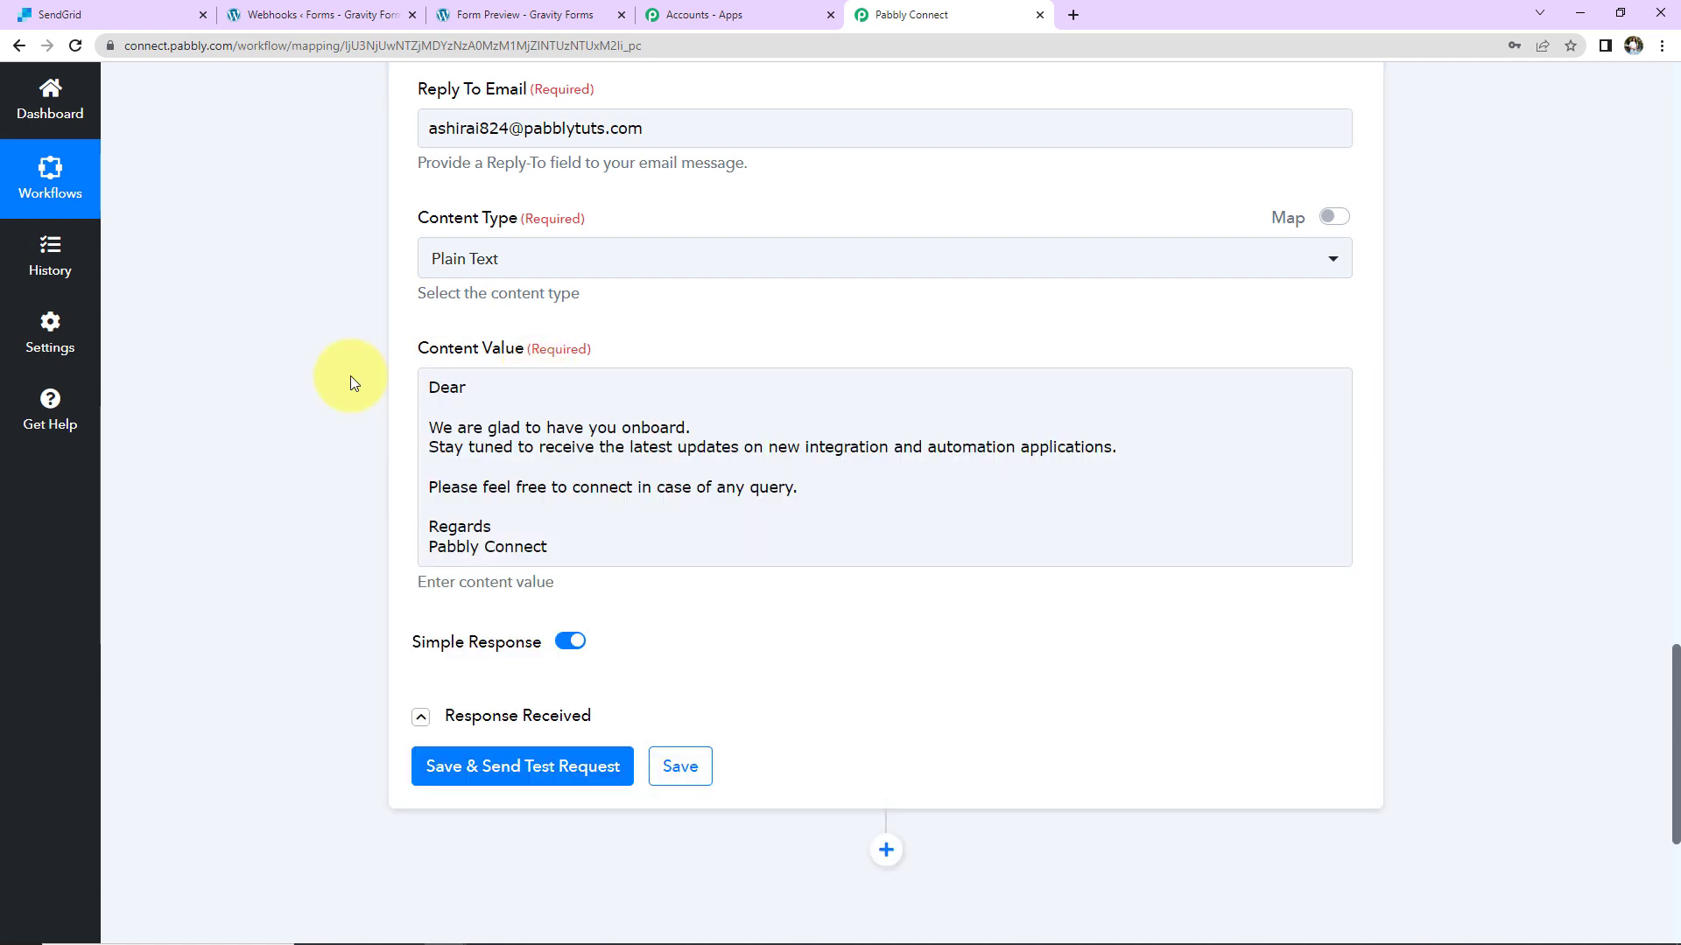
Step: Insert the webhook's 1. 1.3 first-name field after 'Dear' in the message
click(1084, 466)
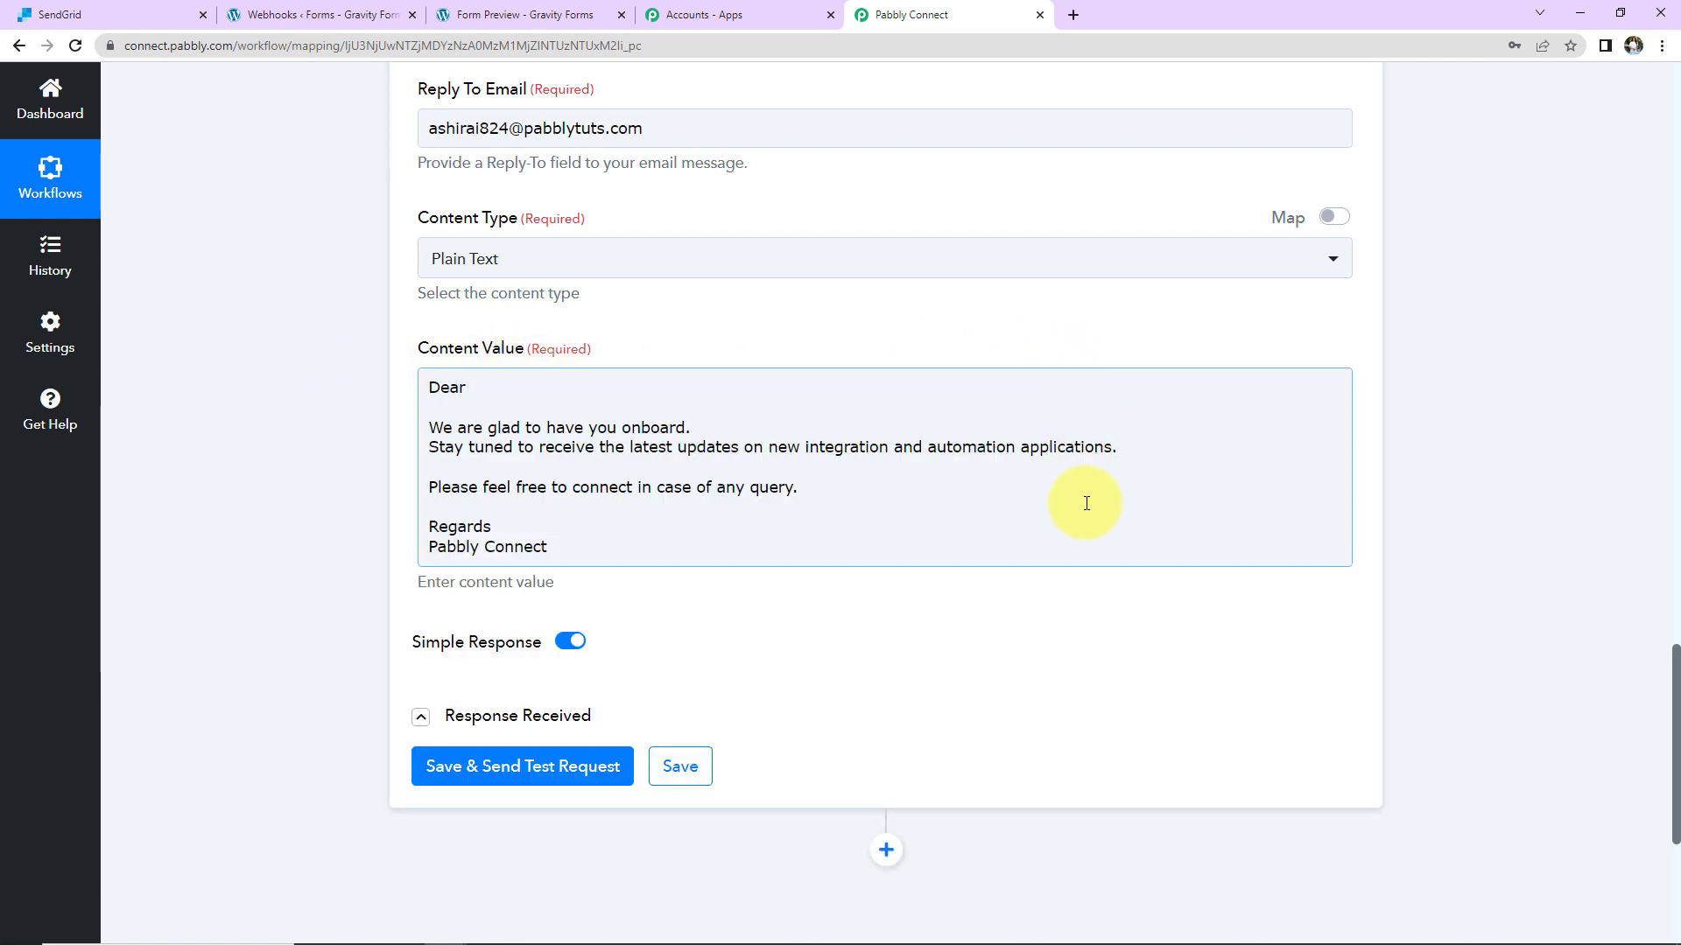
click(482, 388)
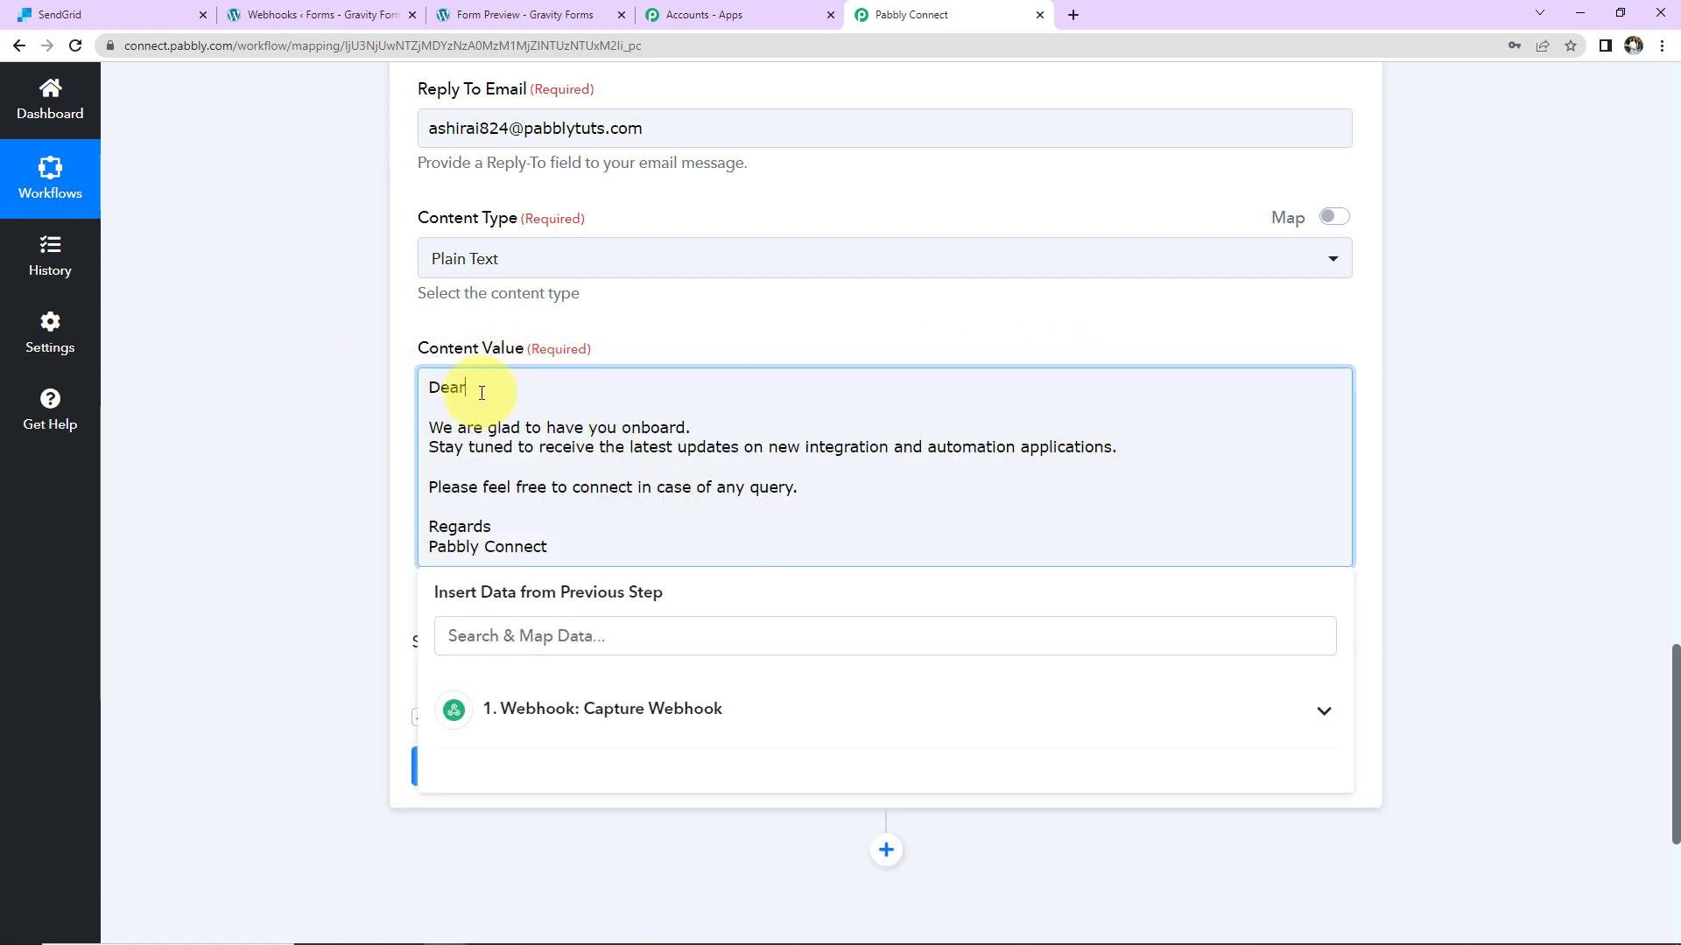
click(613, 708)
scroll(1017, 661, down, 5)
scroll(937, 710, down, 7)
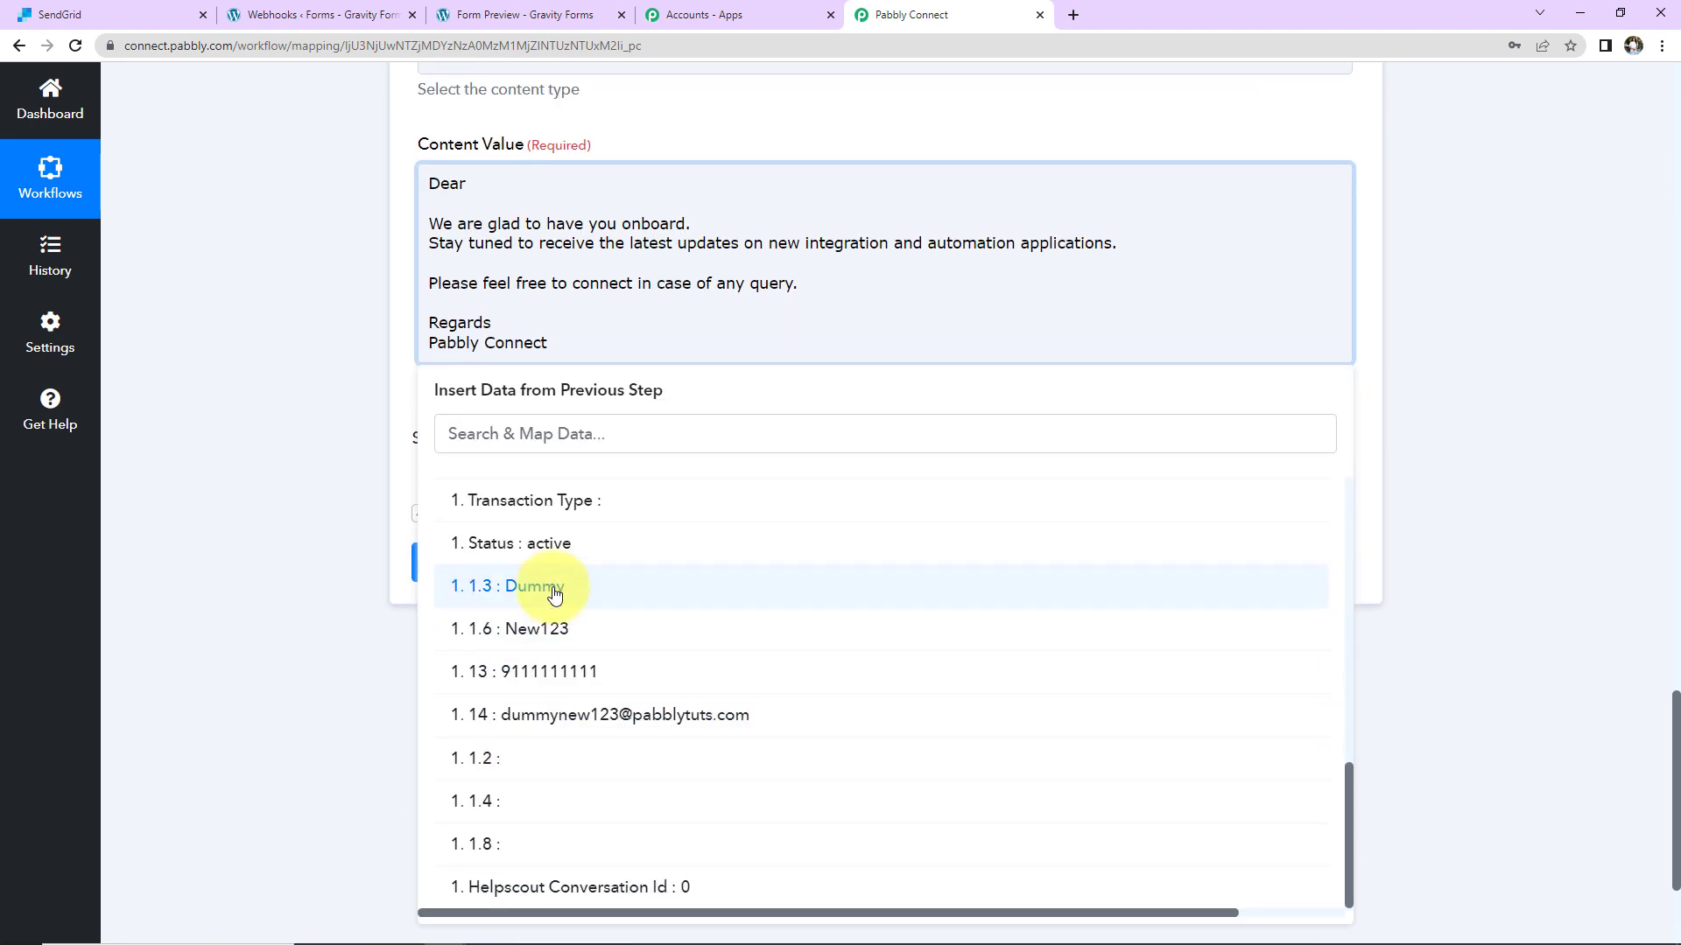
click(554, 593)
click(329, 397)
Step: Finish the message body and save the step with a test send returning HTTP 202
click(654, 191)
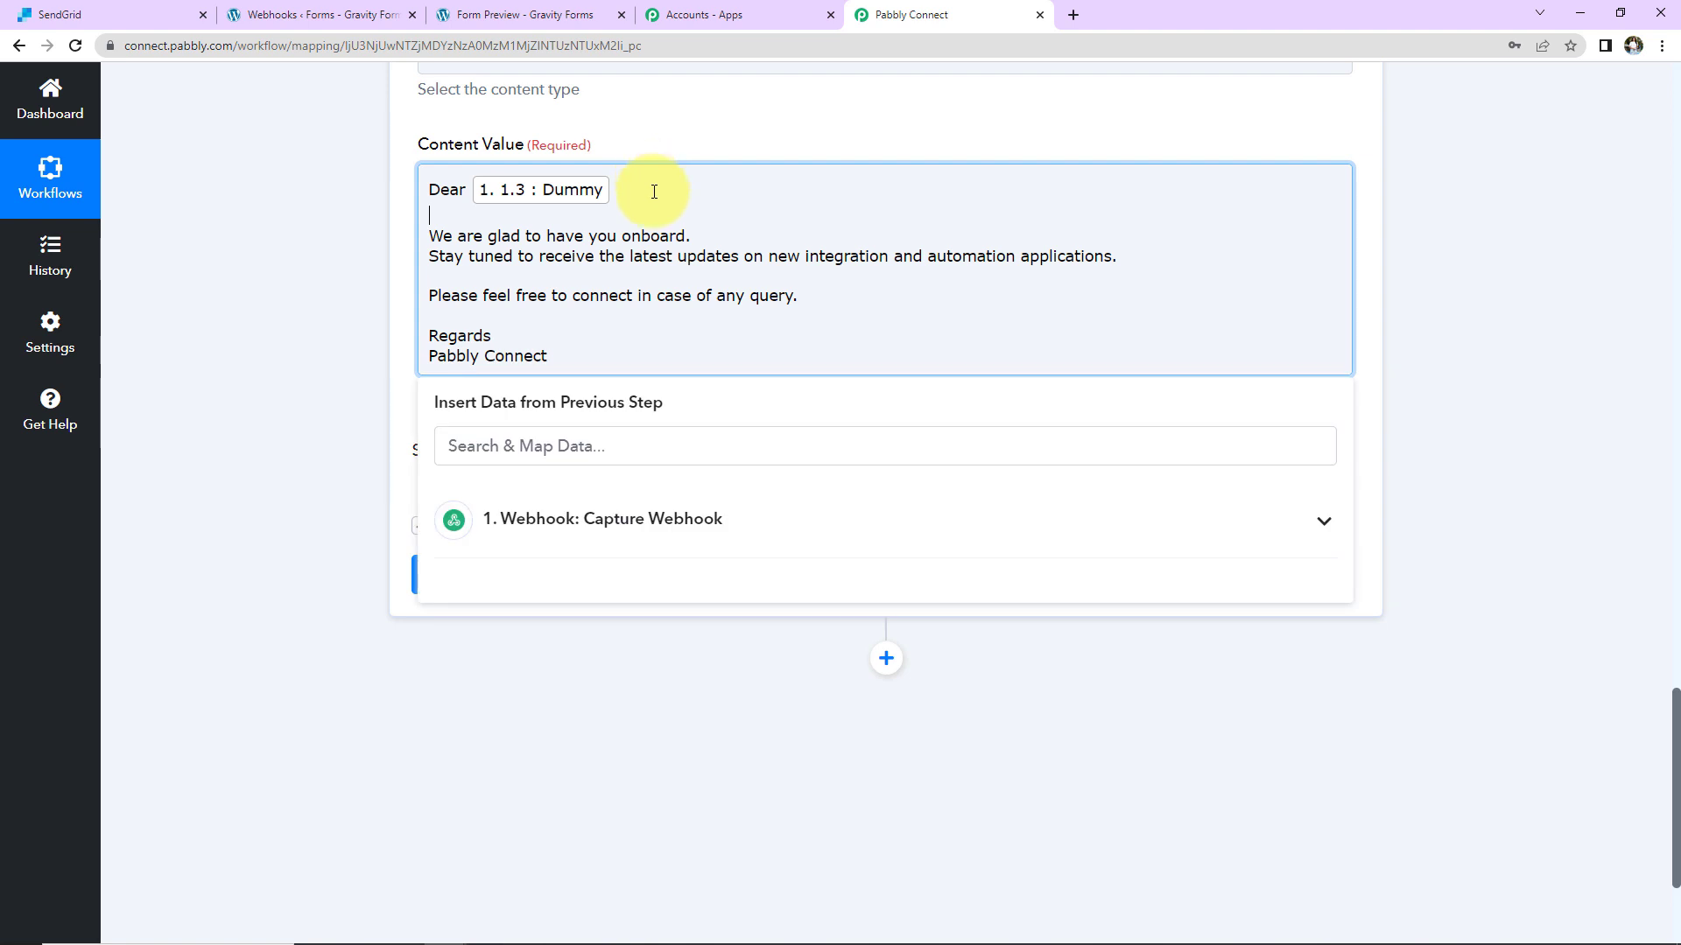
click(361, 222)
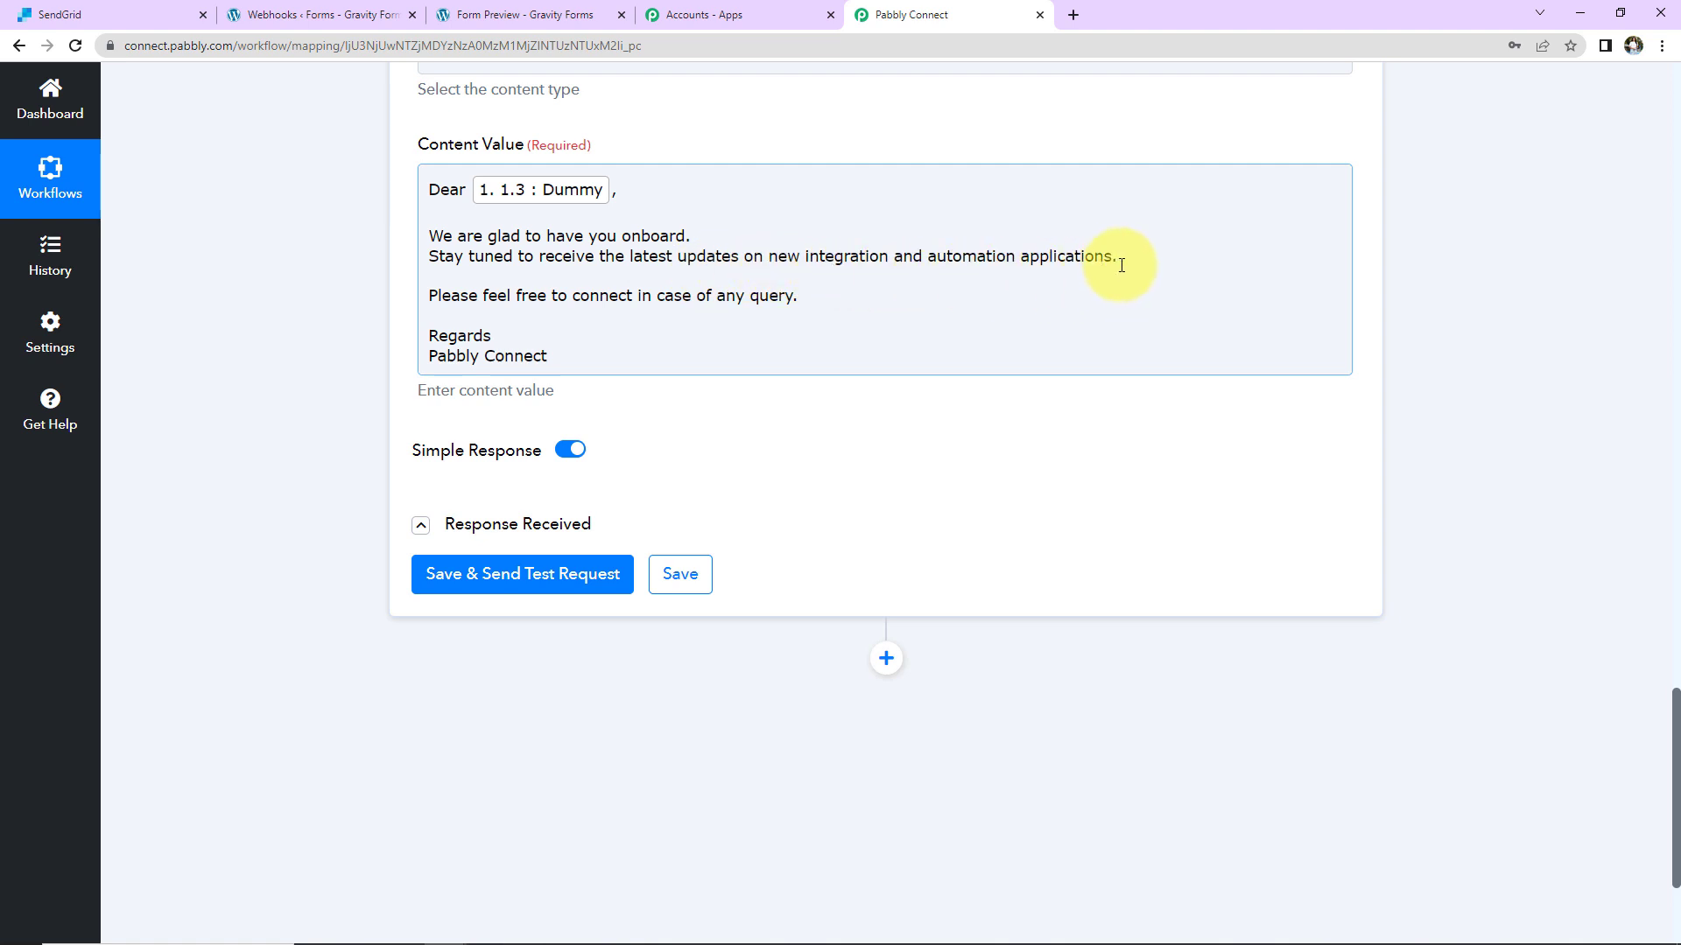
click(508, 583)
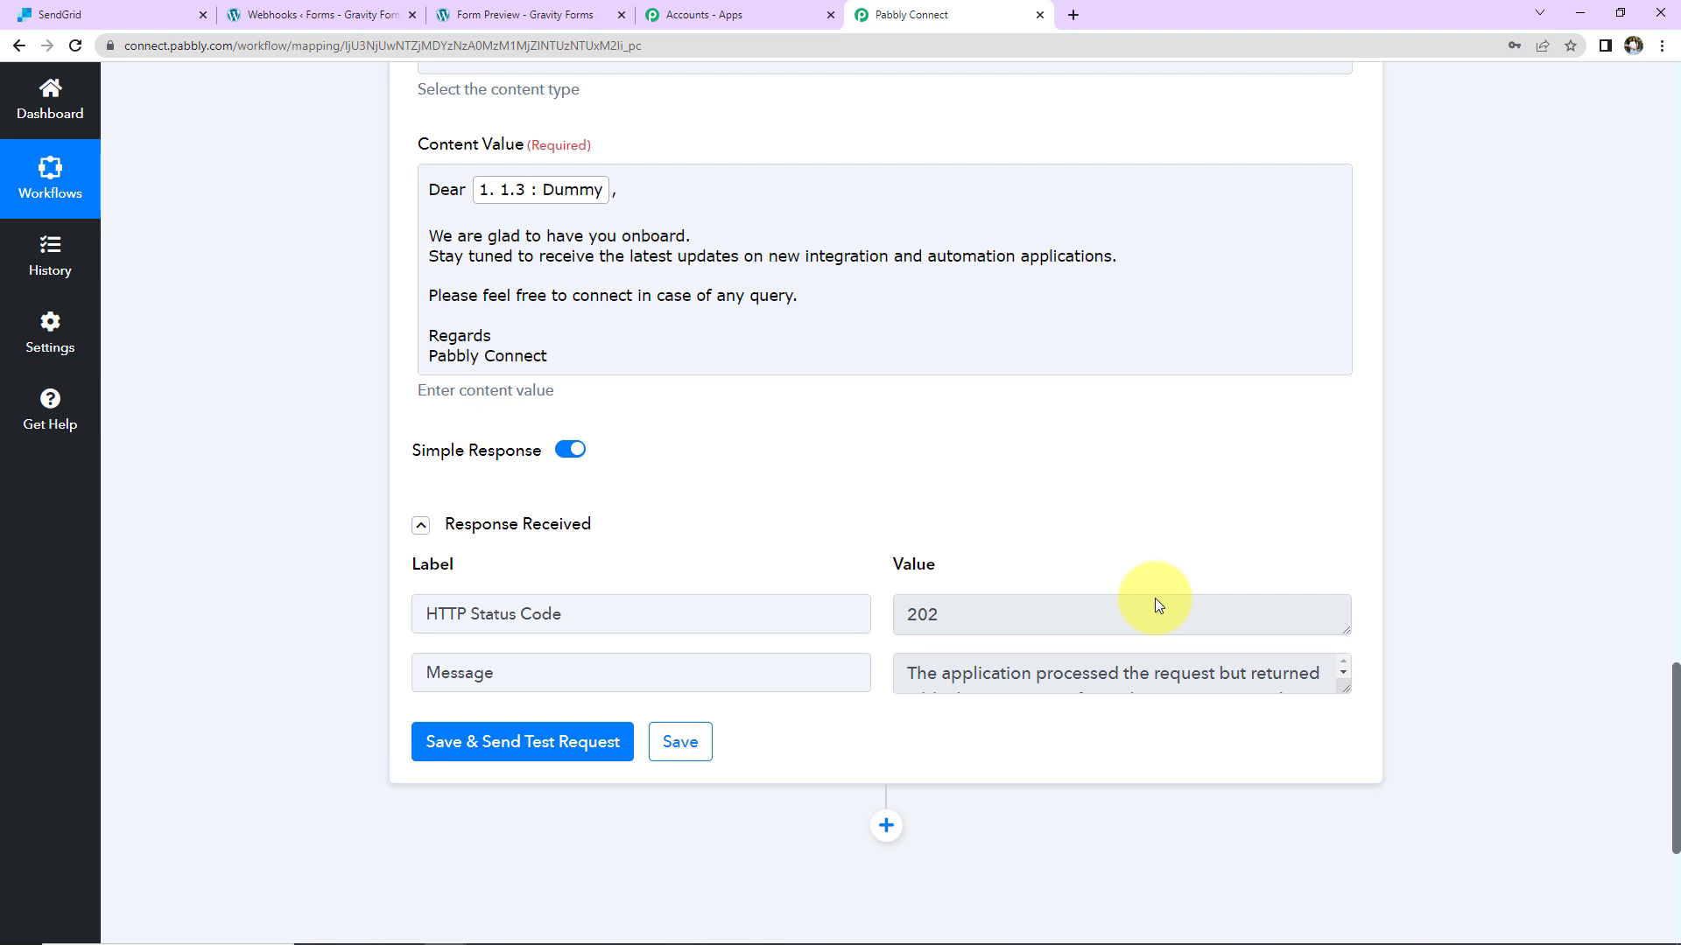
Step: View the Welcome Onboard test email in Gmail, then return to the Gravity Forms webhook settings
click(1135, 19)
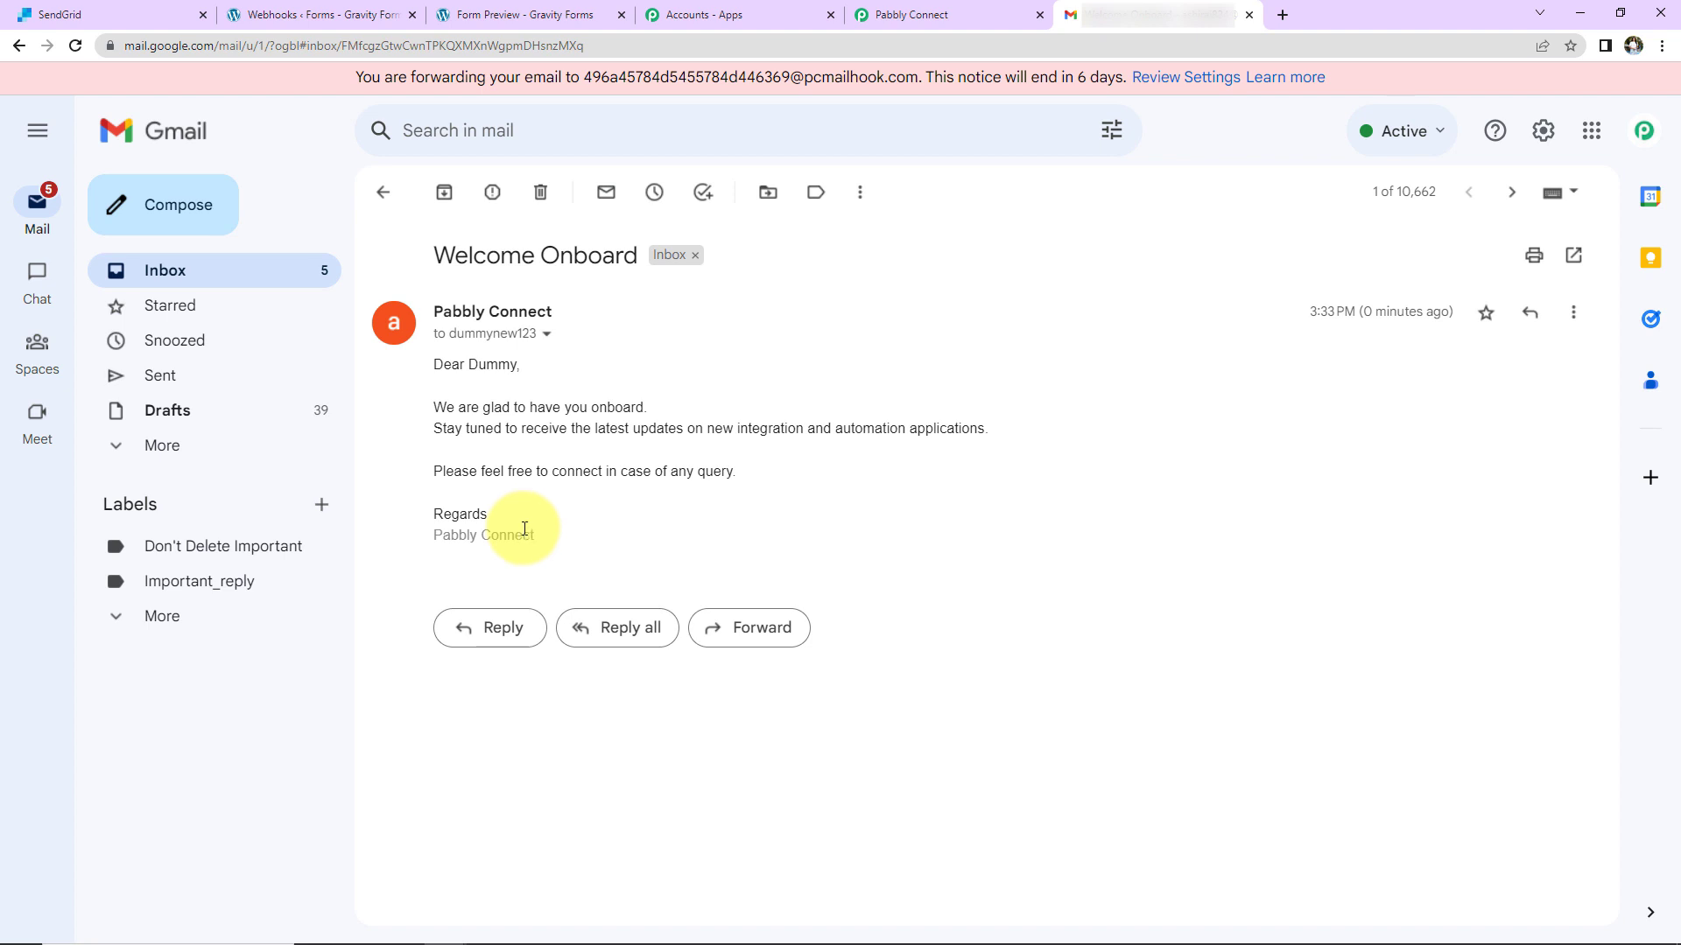
click(362, 18)
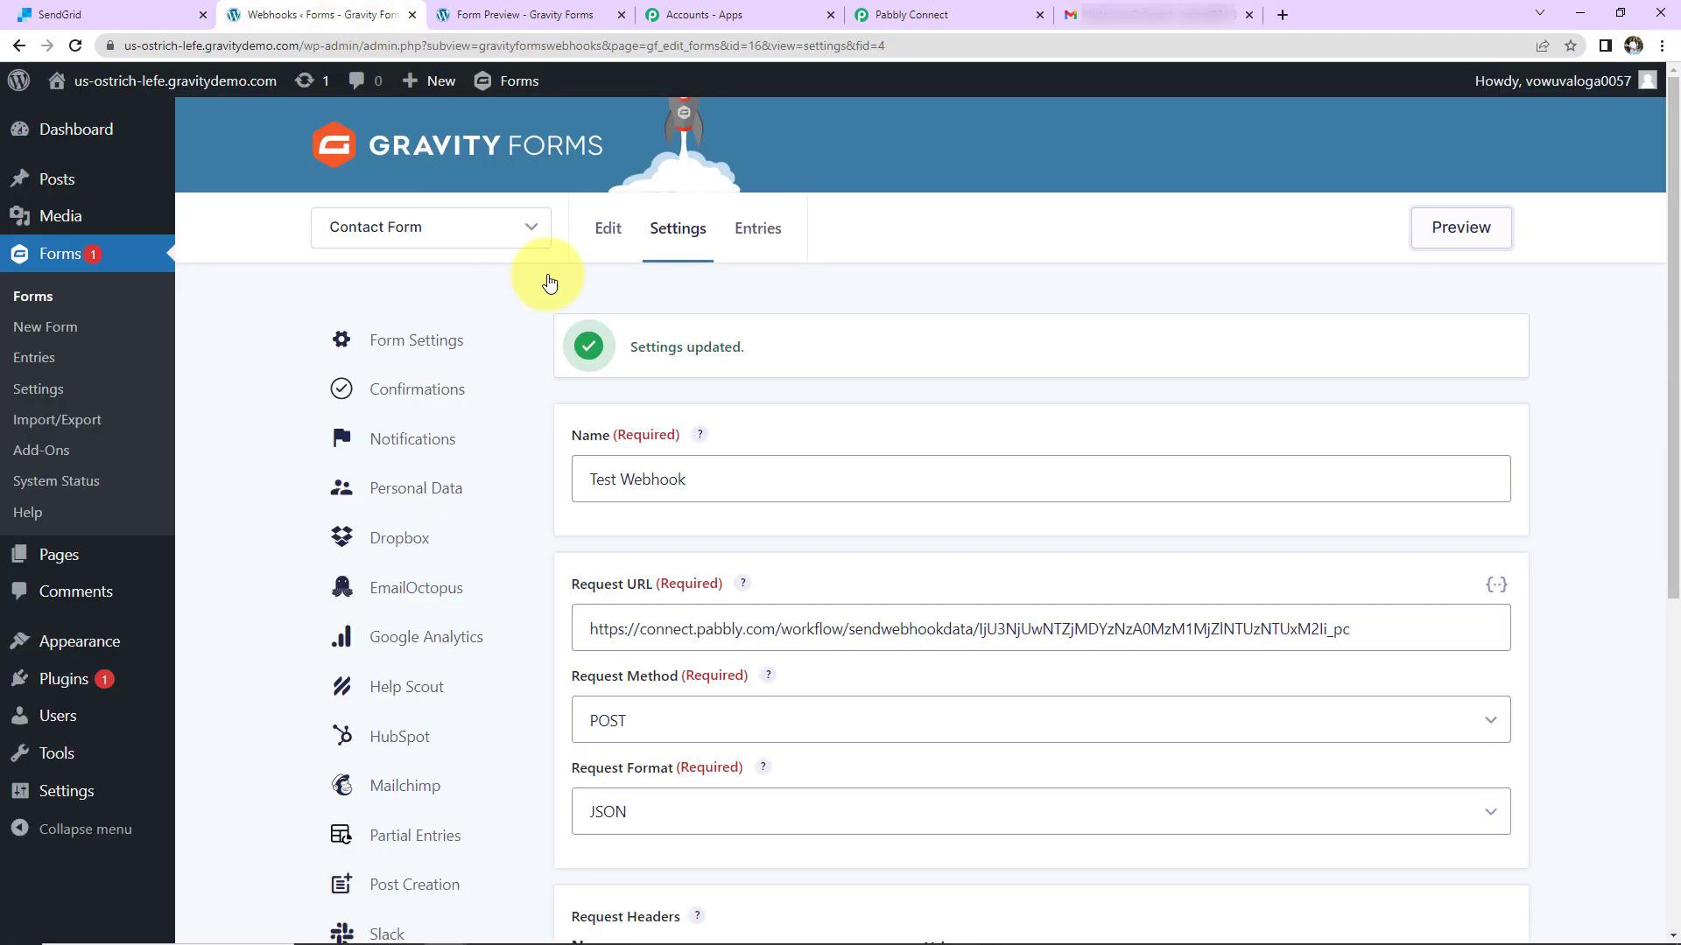
Step: Preview the Contact Form and autofill it with saved contact details
click(1464, 228)
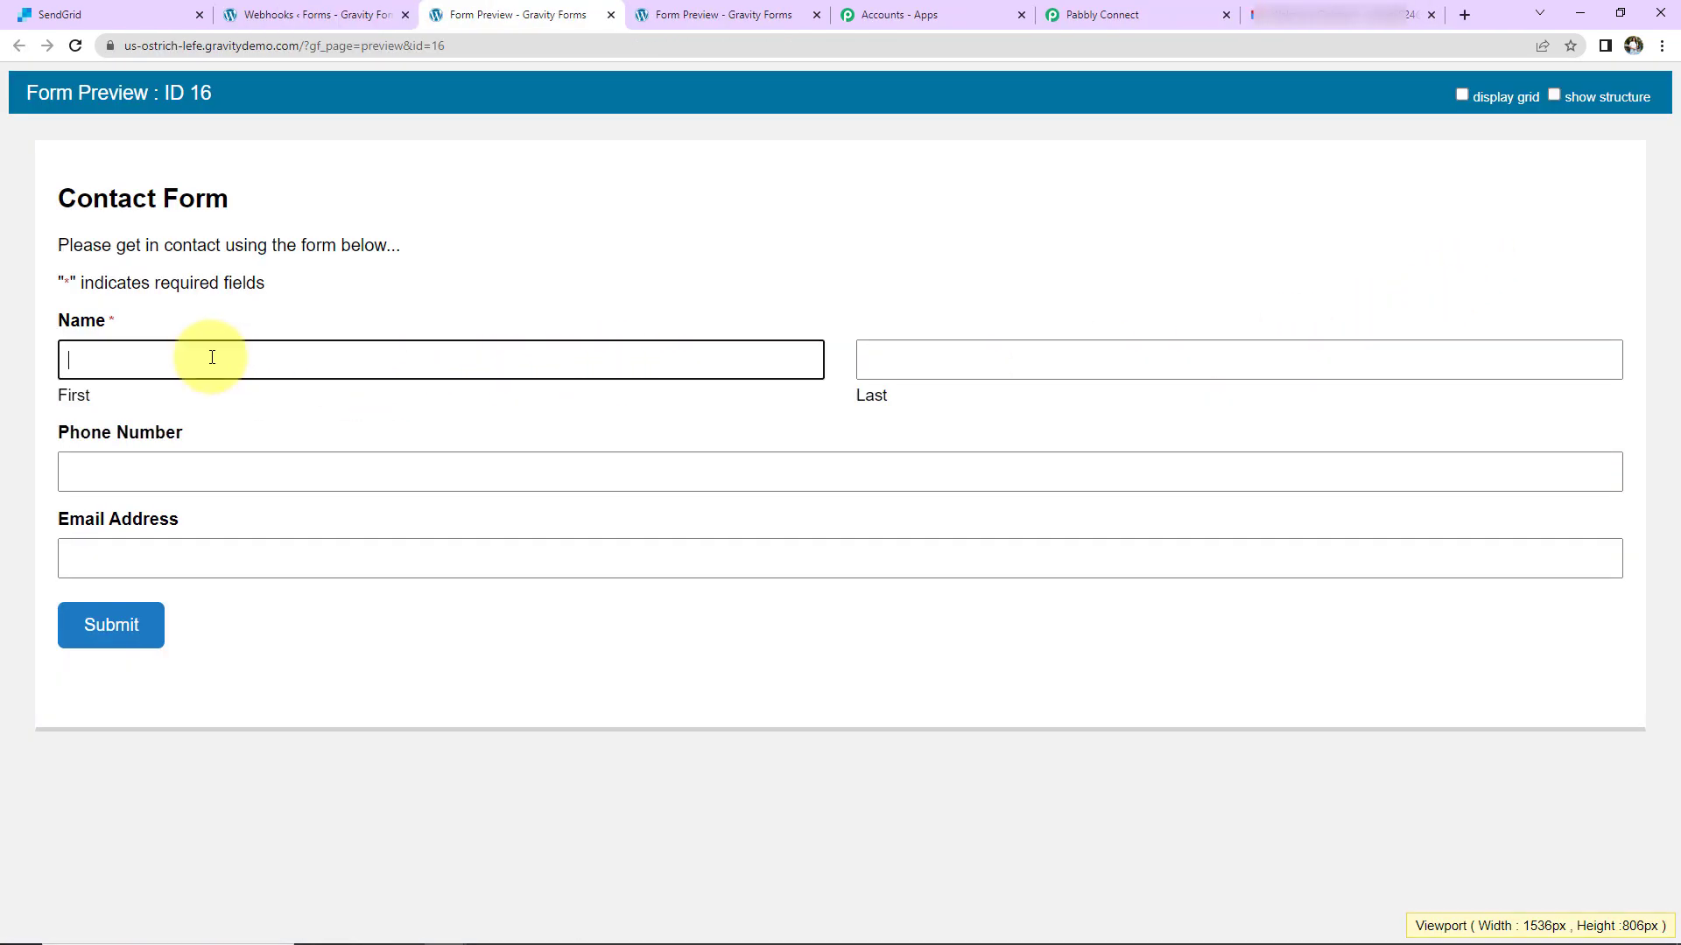
click(211, 358)
click(210, 412)
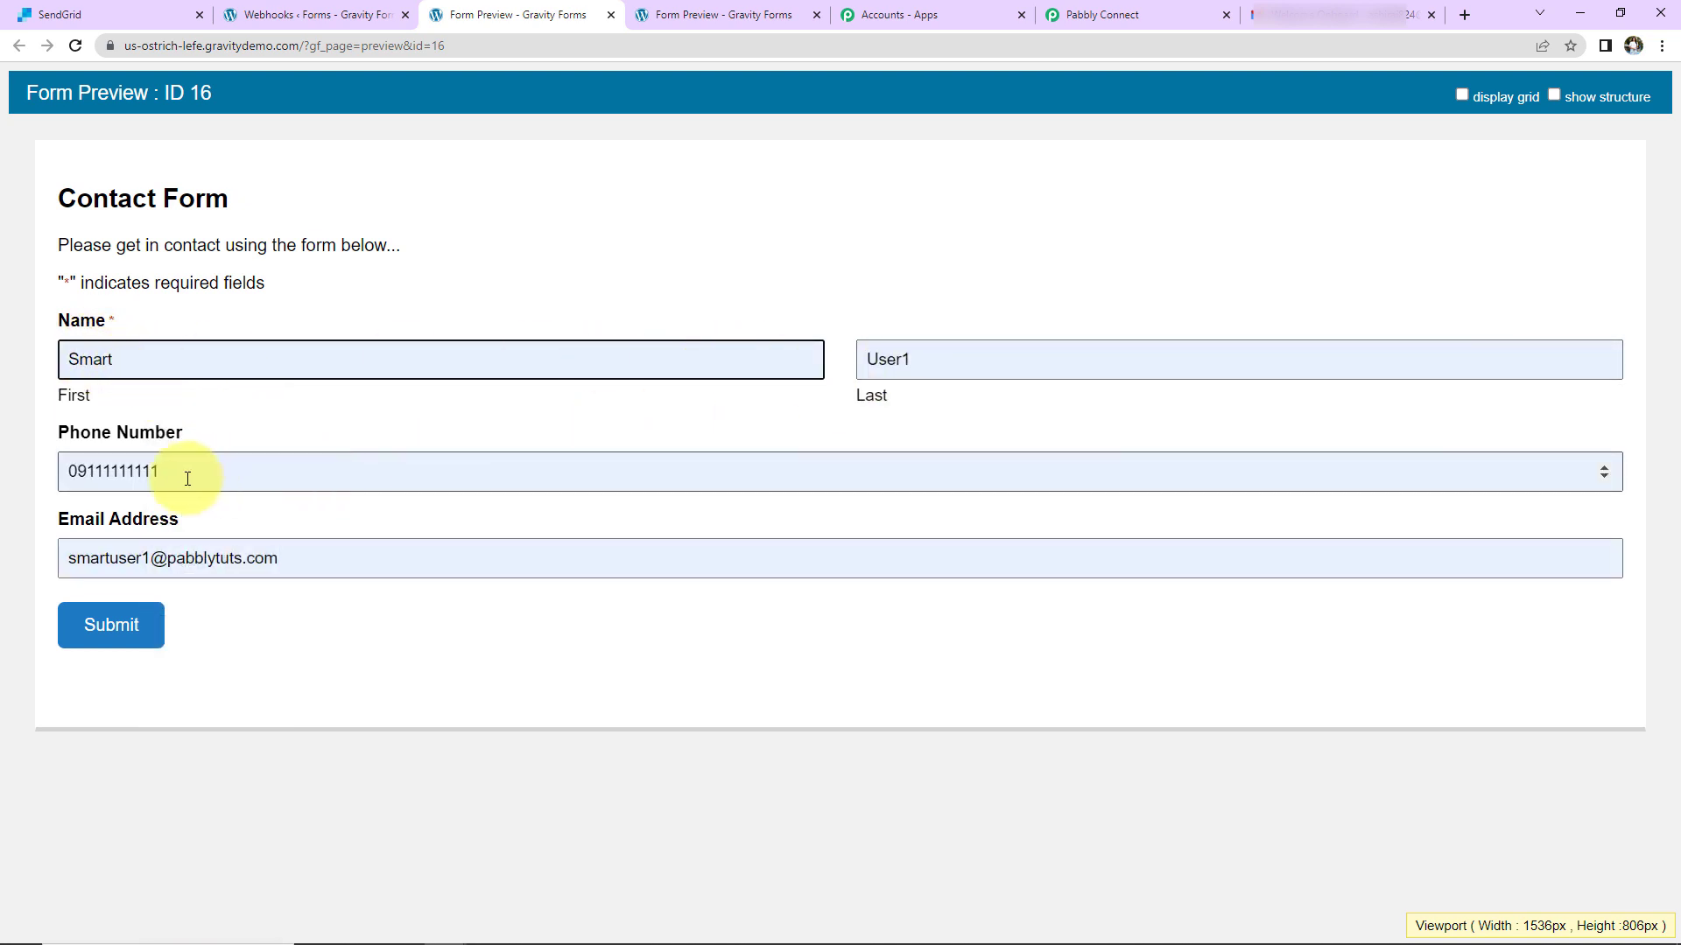
Step: Remove the phone number's leading zero, submit, and view the new welcome email in Gmail
click(76, 474)
key(BackSpace)
click(112, 644)
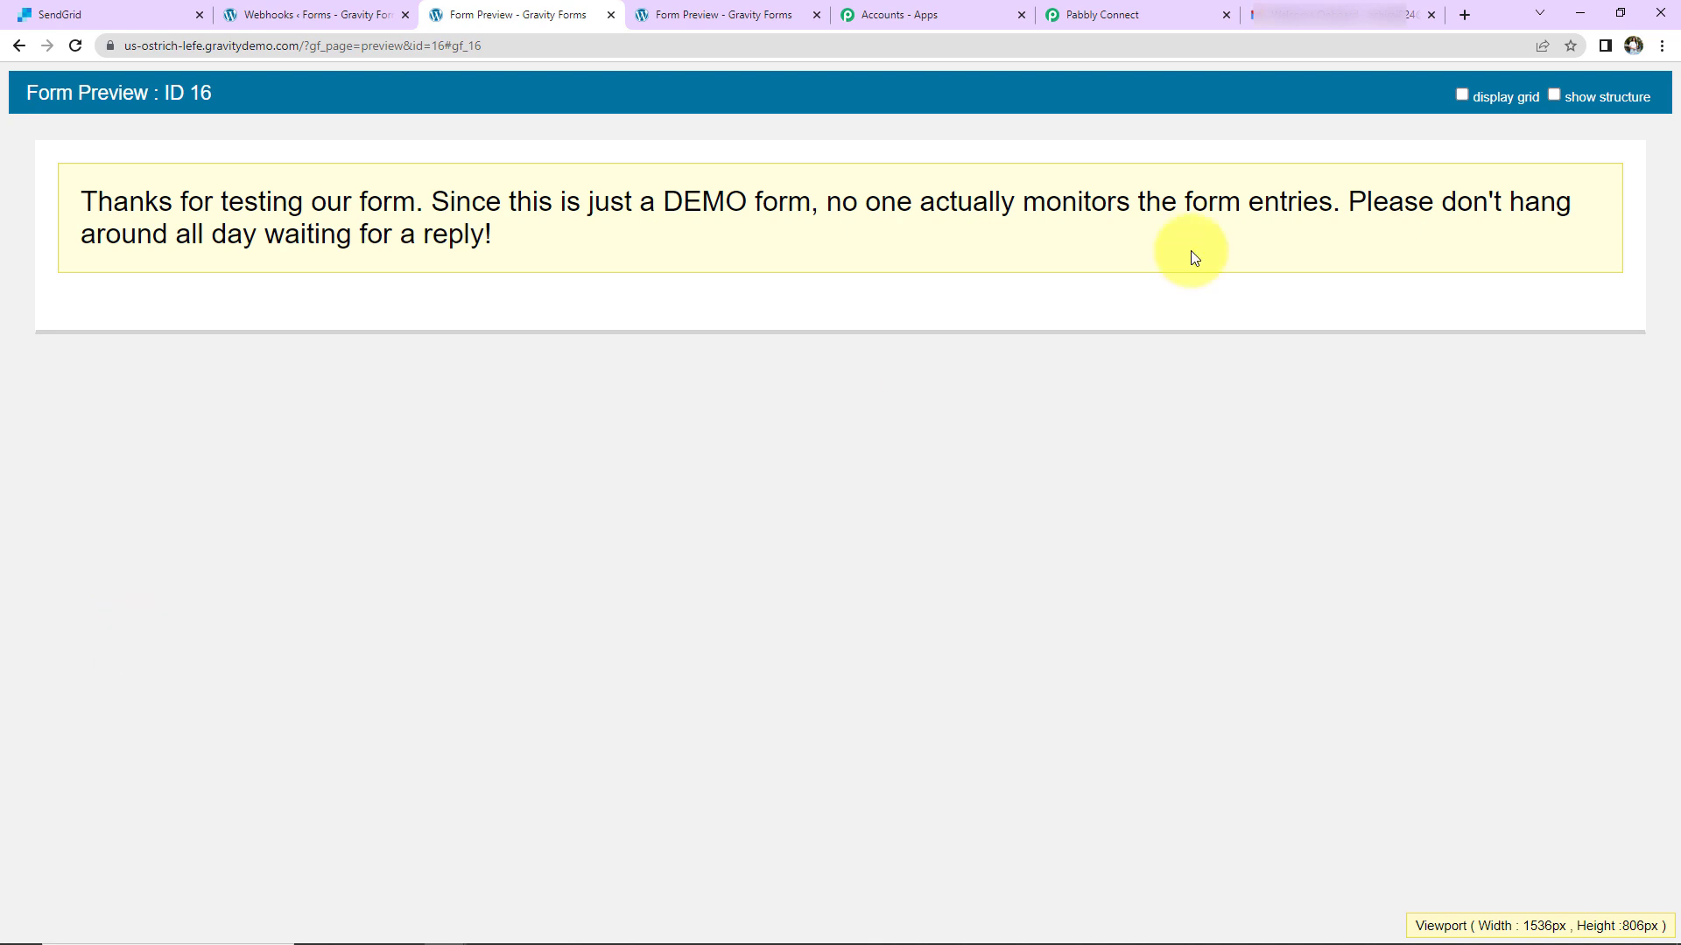
click(1286, 16)
click(444, 481)
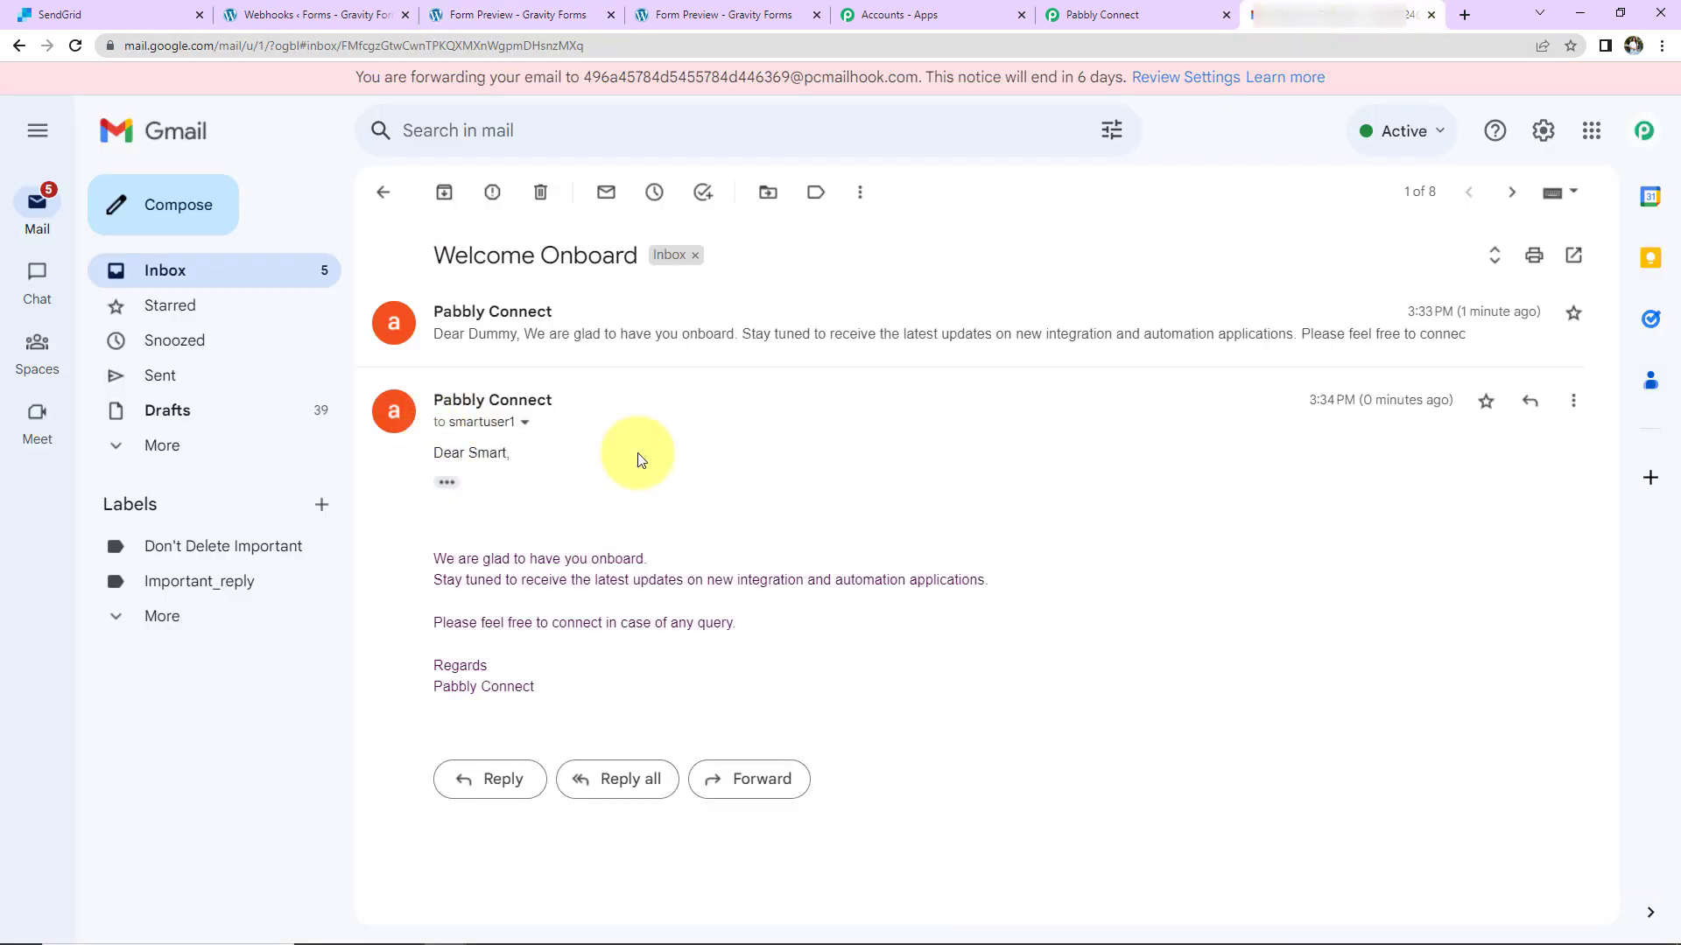